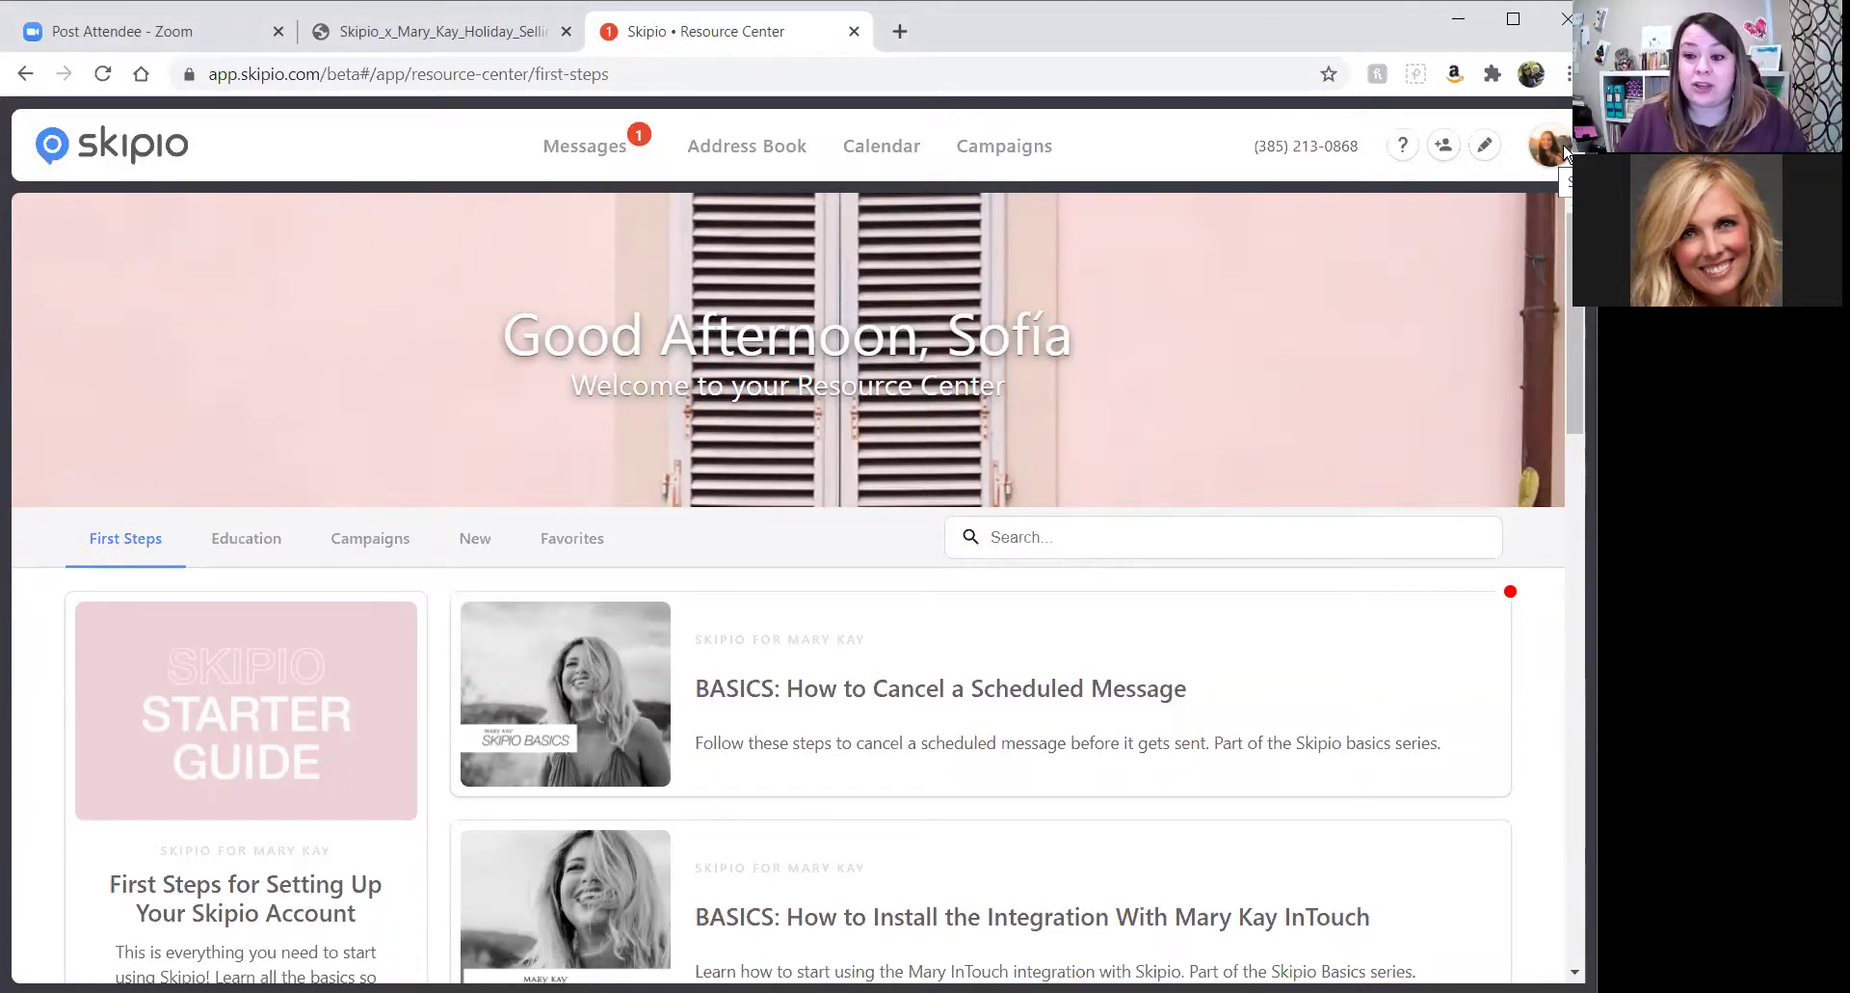
From the avatar menu's SkipLinks page, open a blank New Skip Link form and focus its Name field
click(1563, 152)
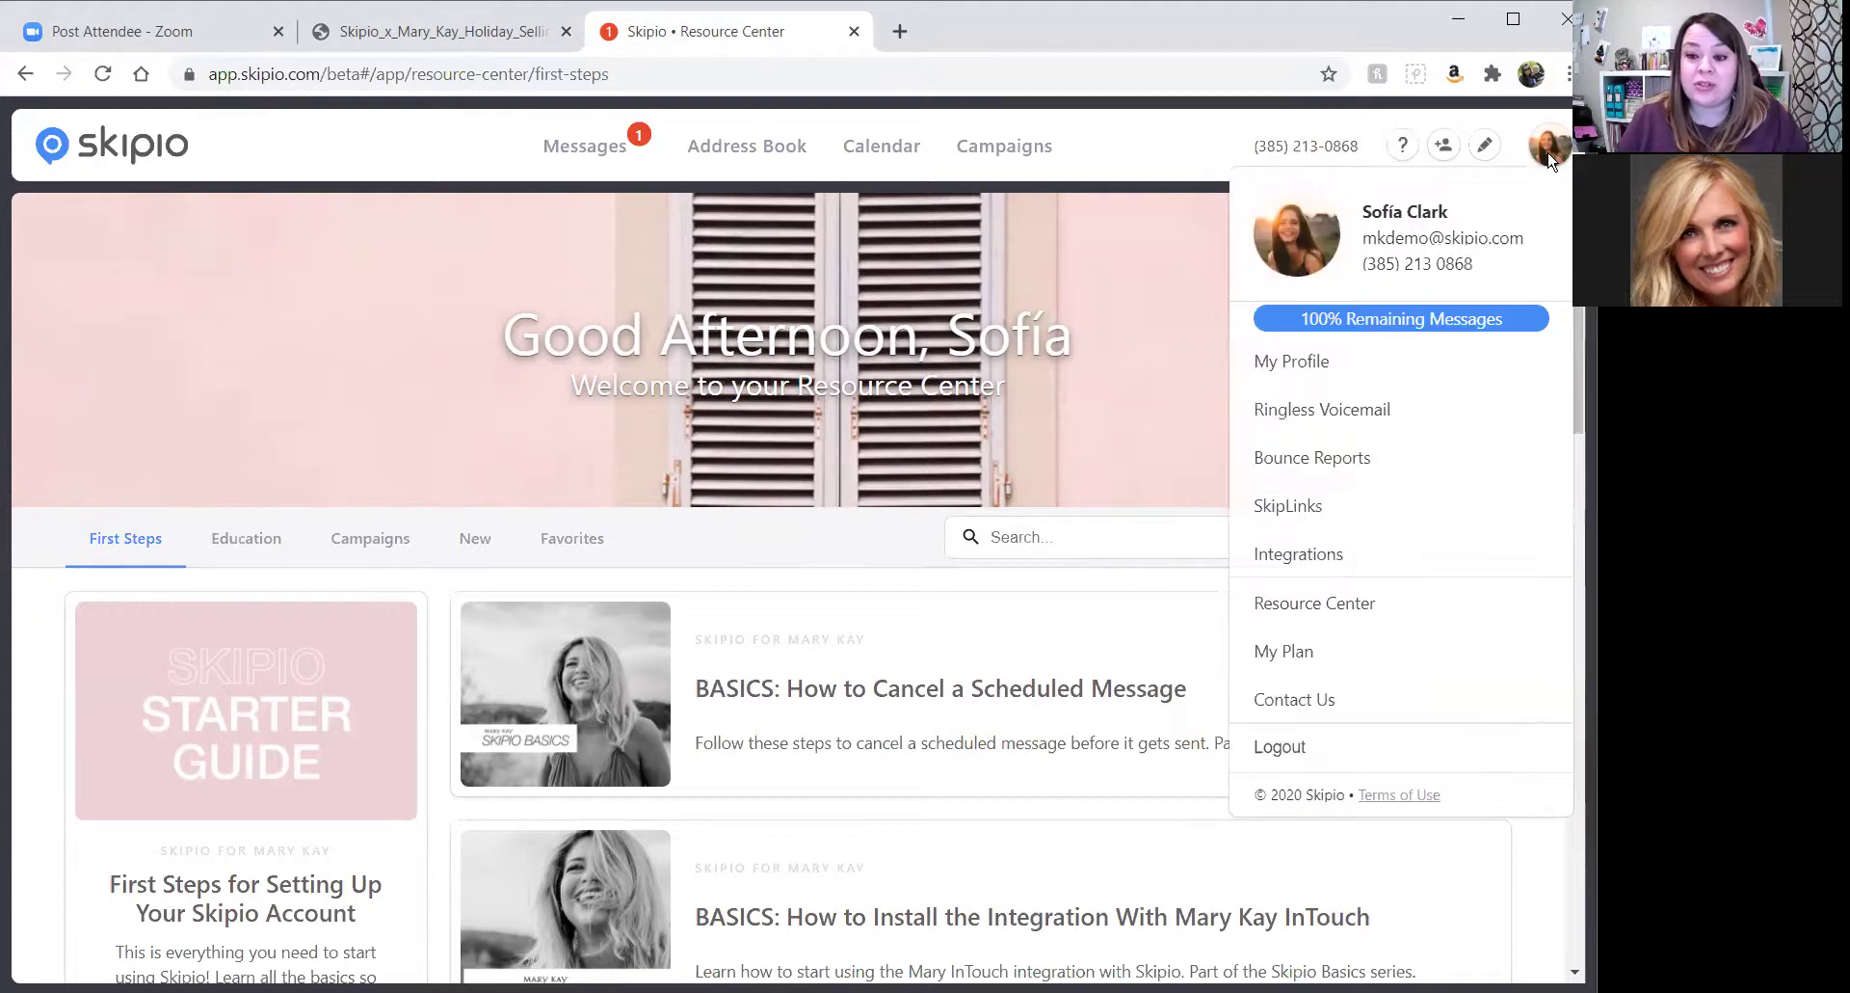
click(1300, 509)
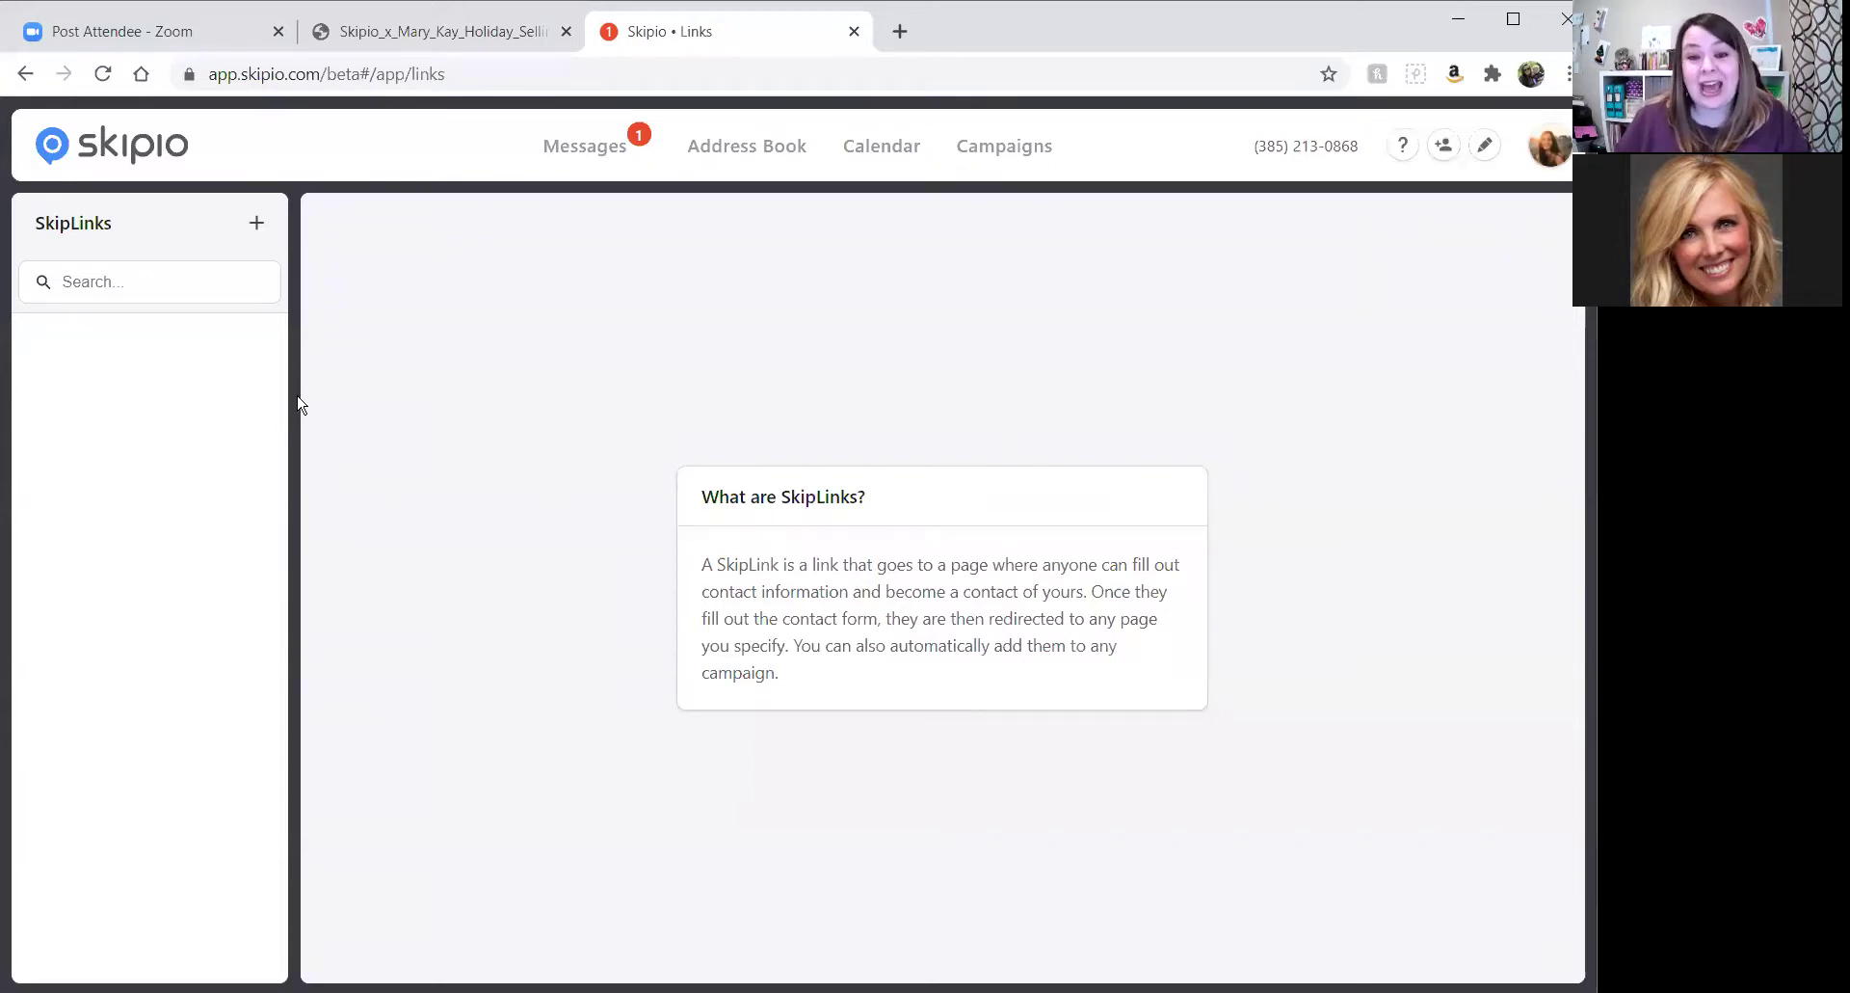
click(258, 227)
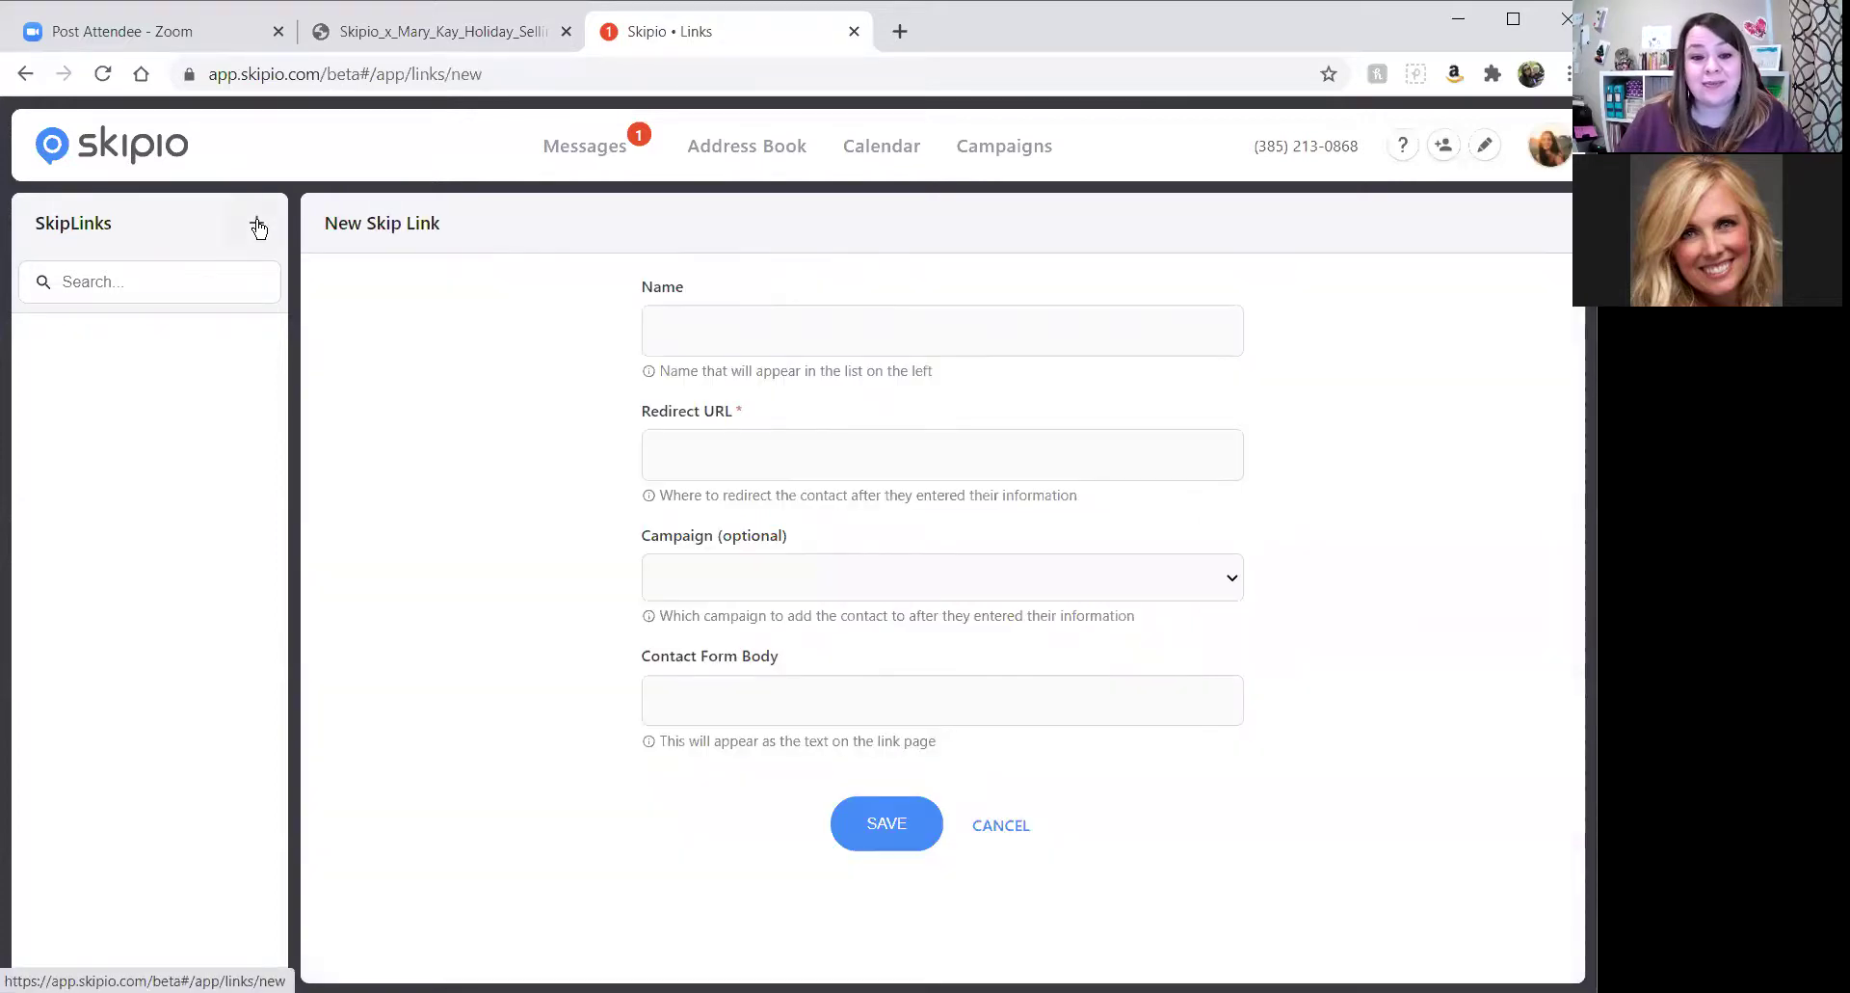
click(709, 329)
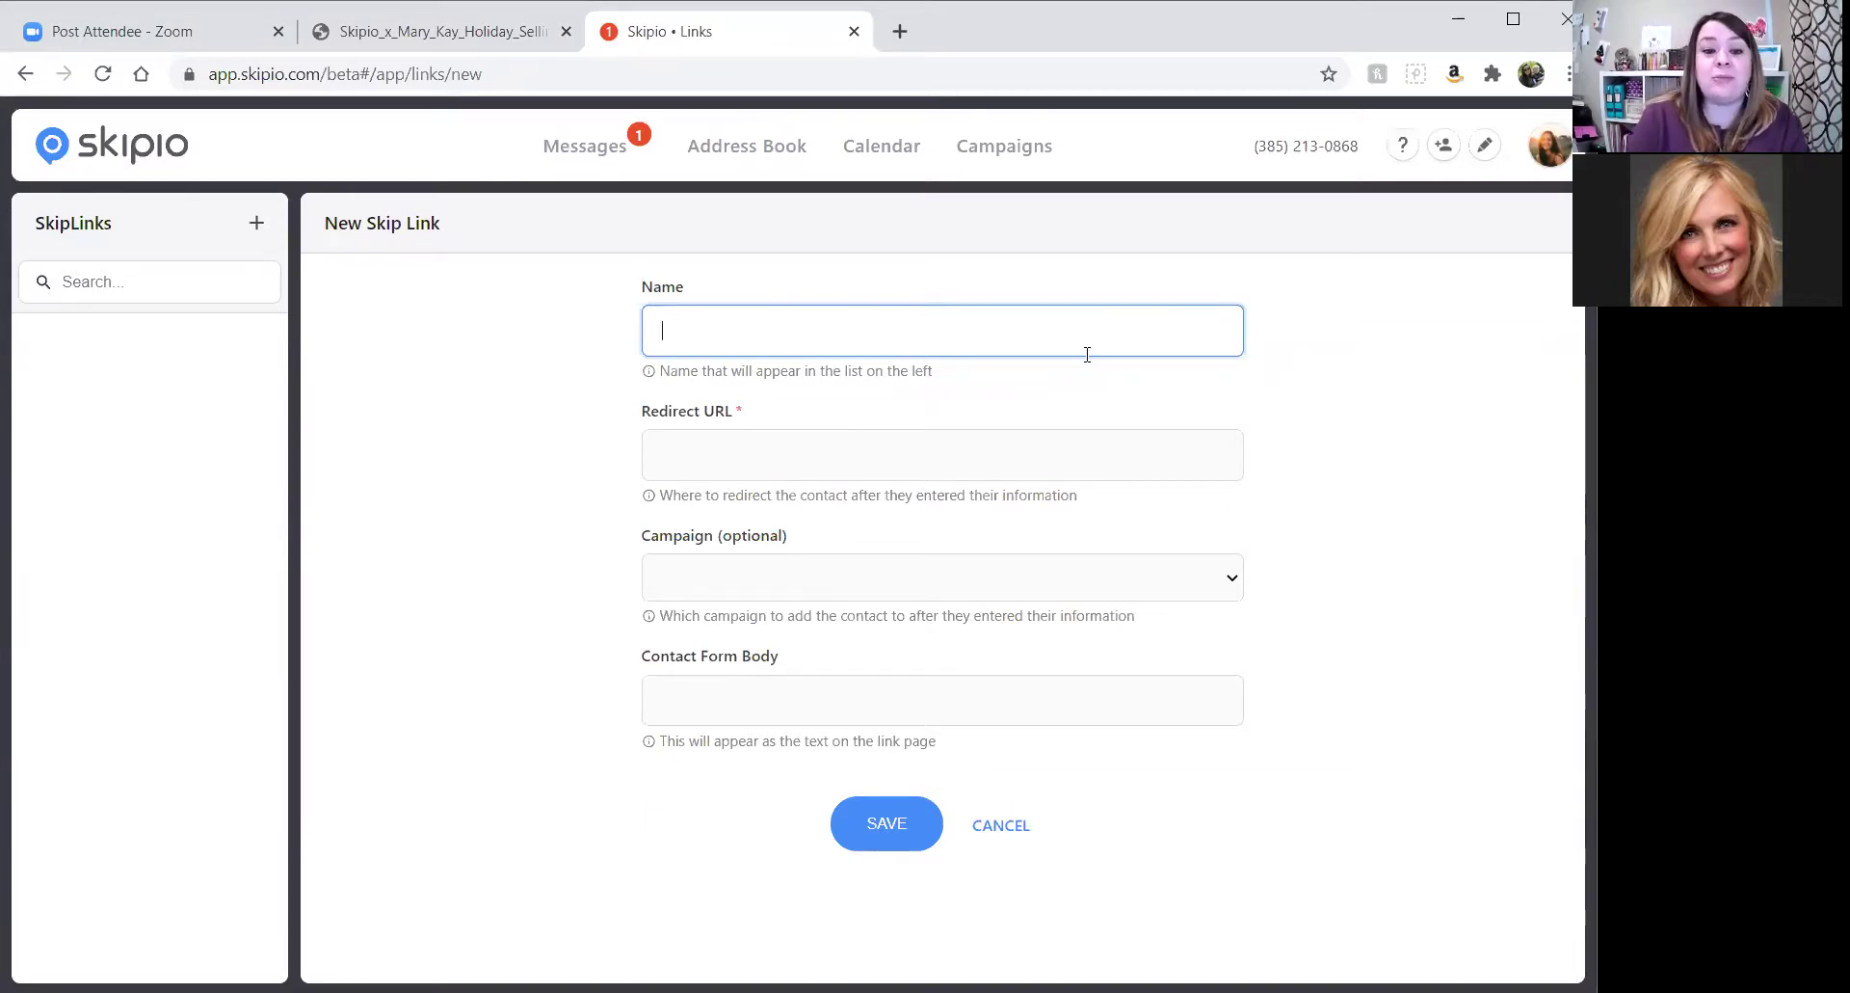
text(S)
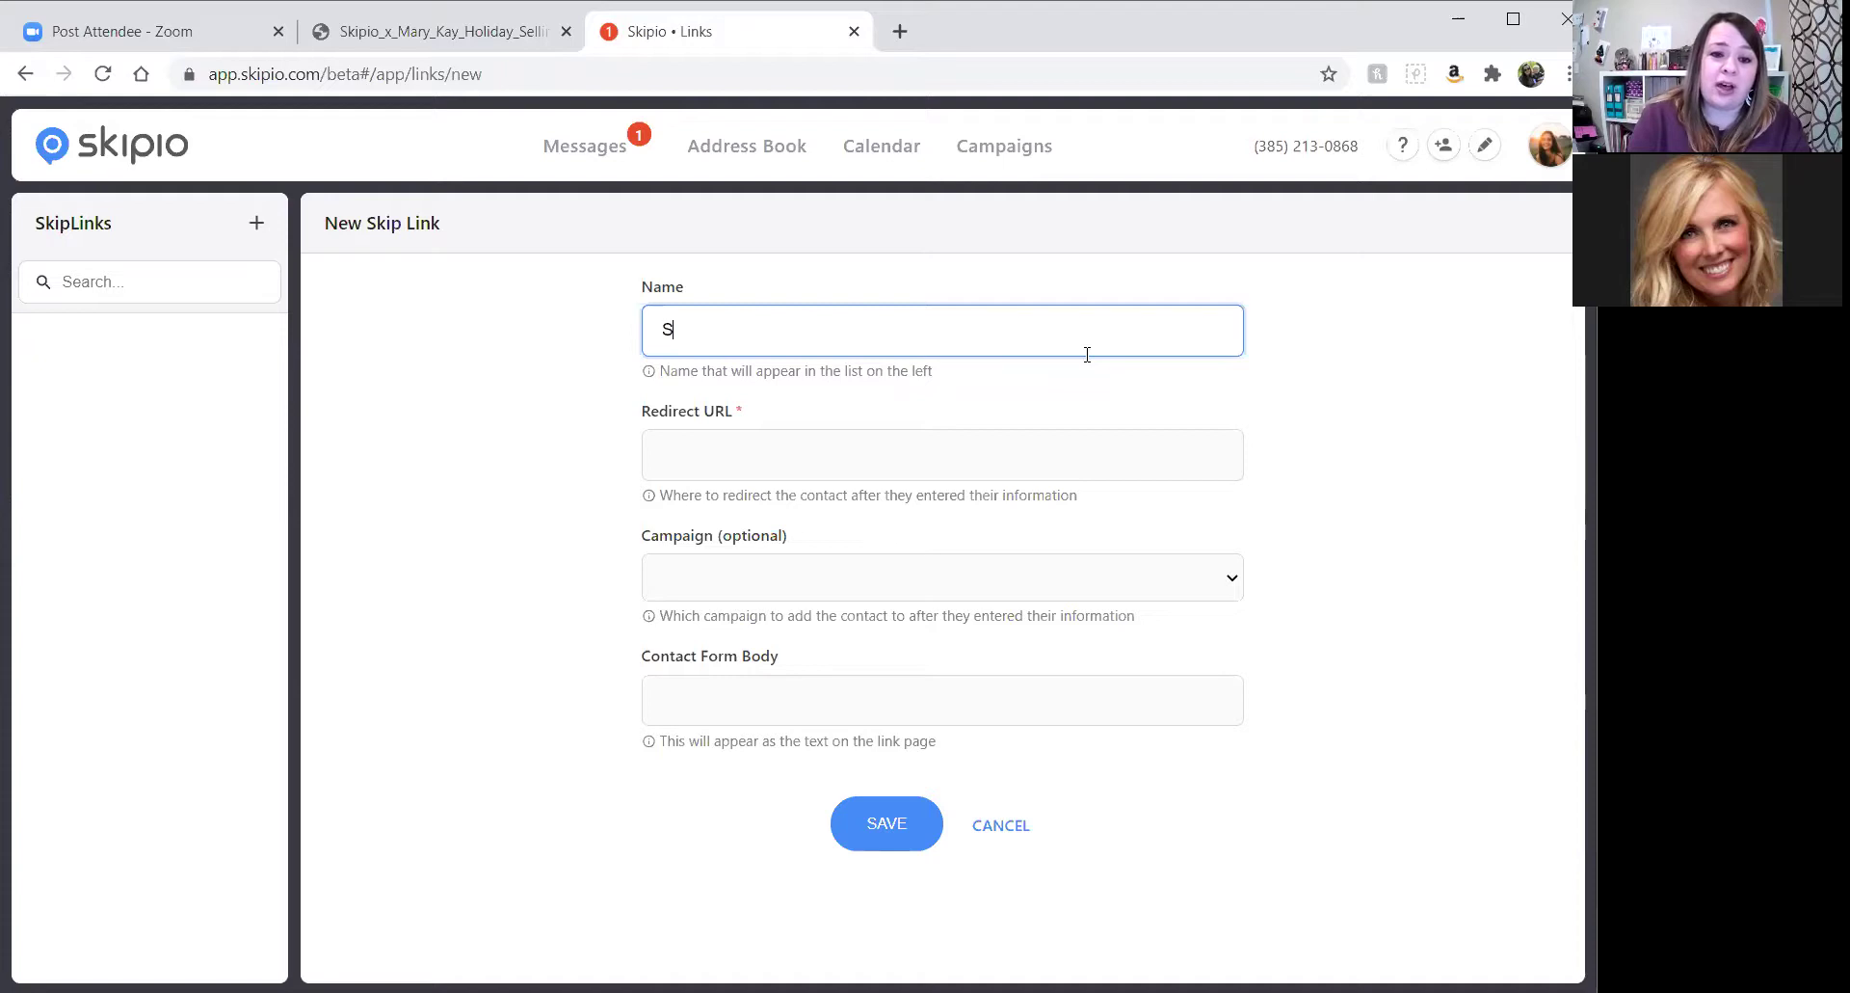
text(ar)
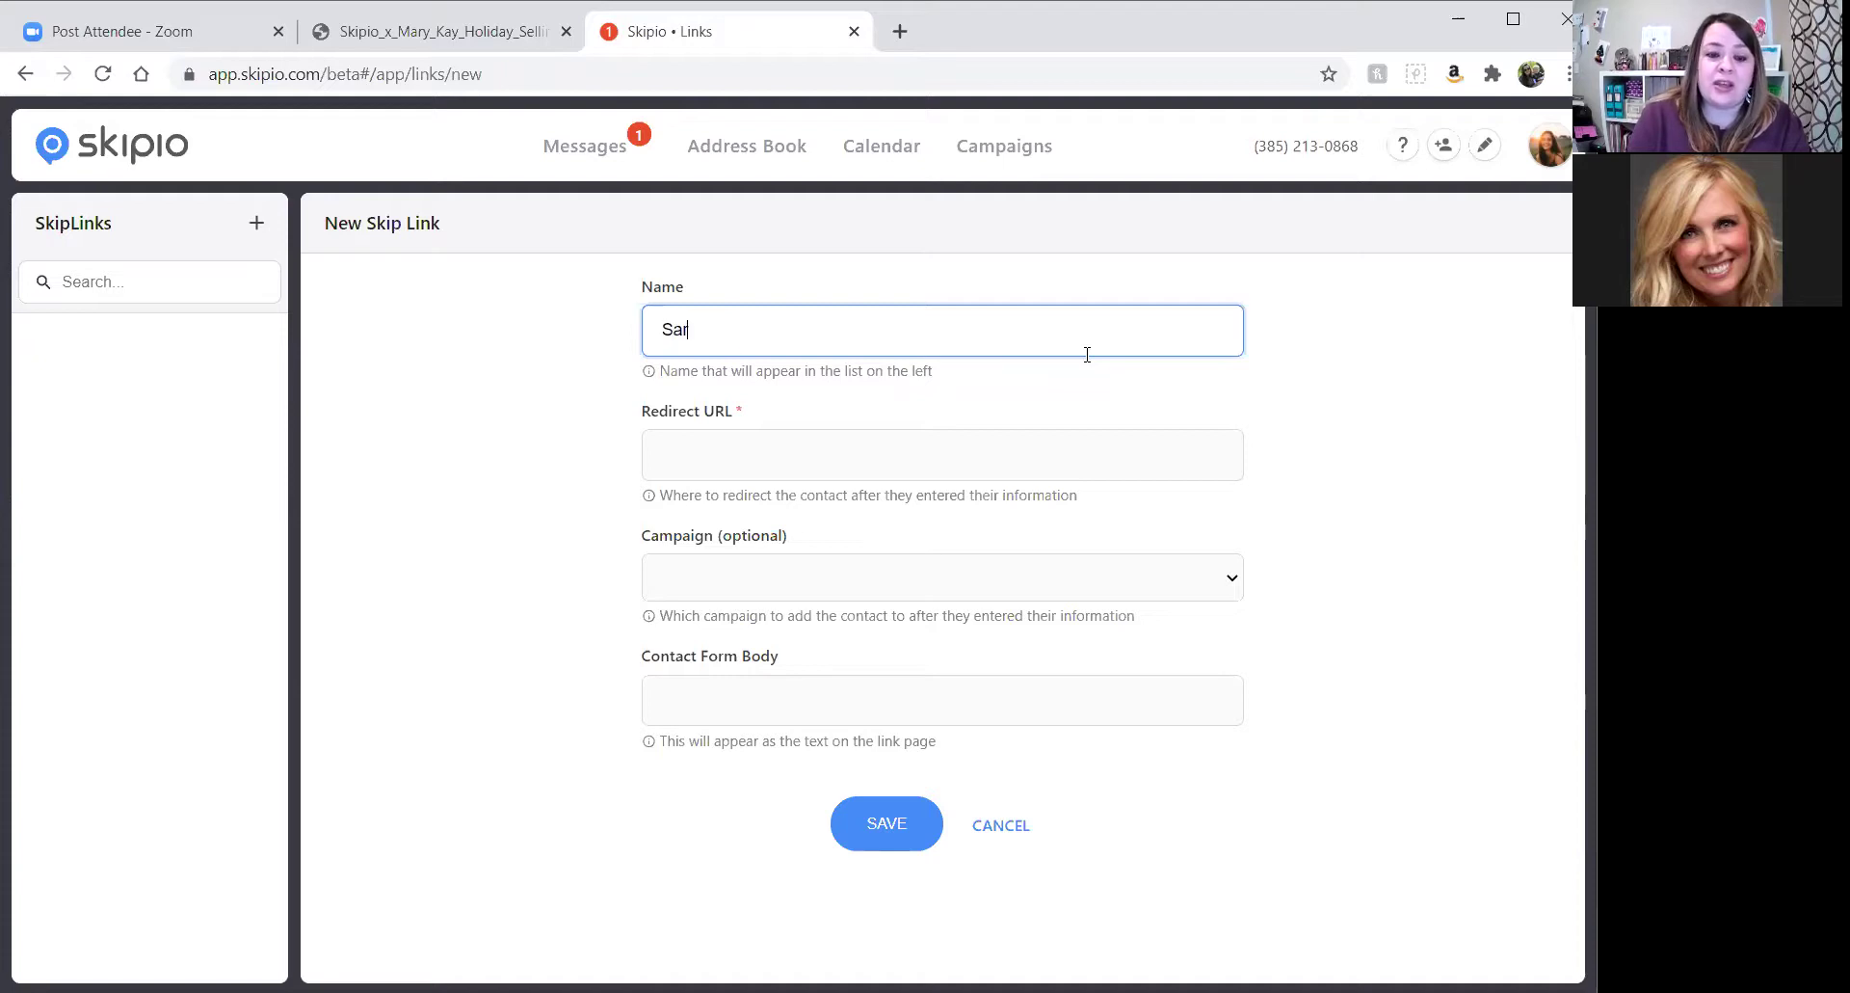
text(nta)
text(s)
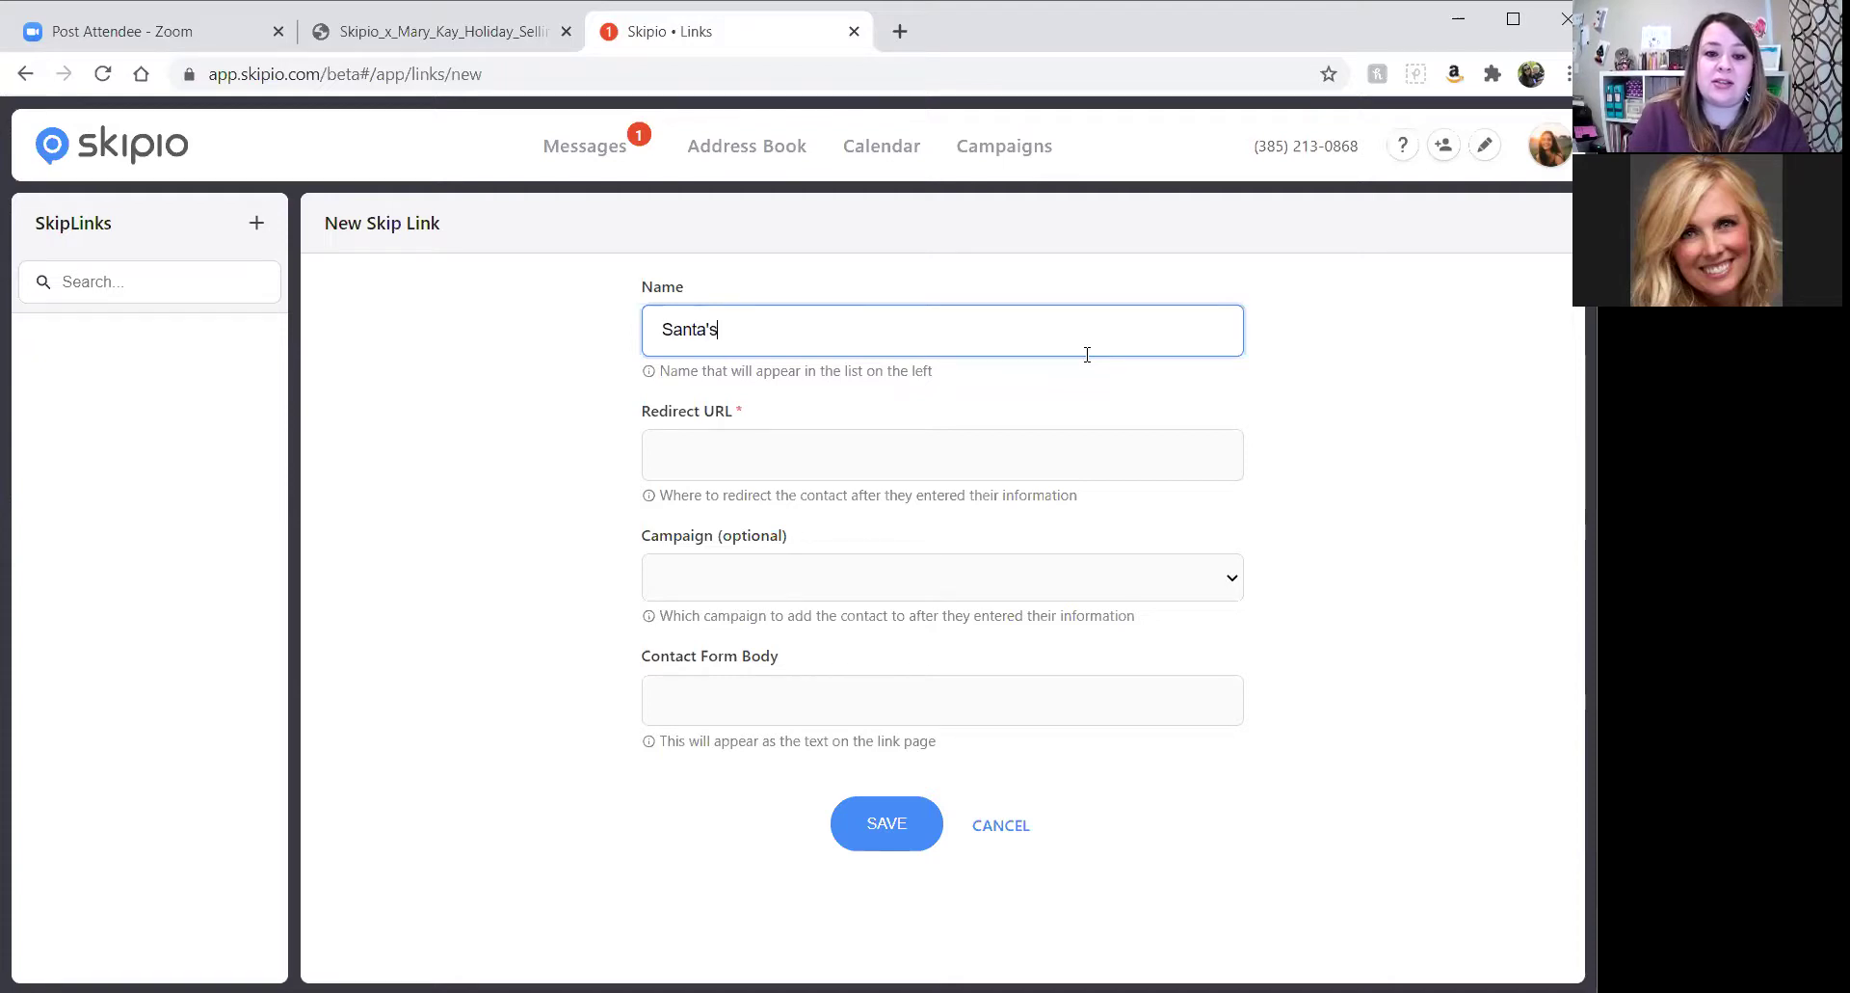
text( for Sarah S)
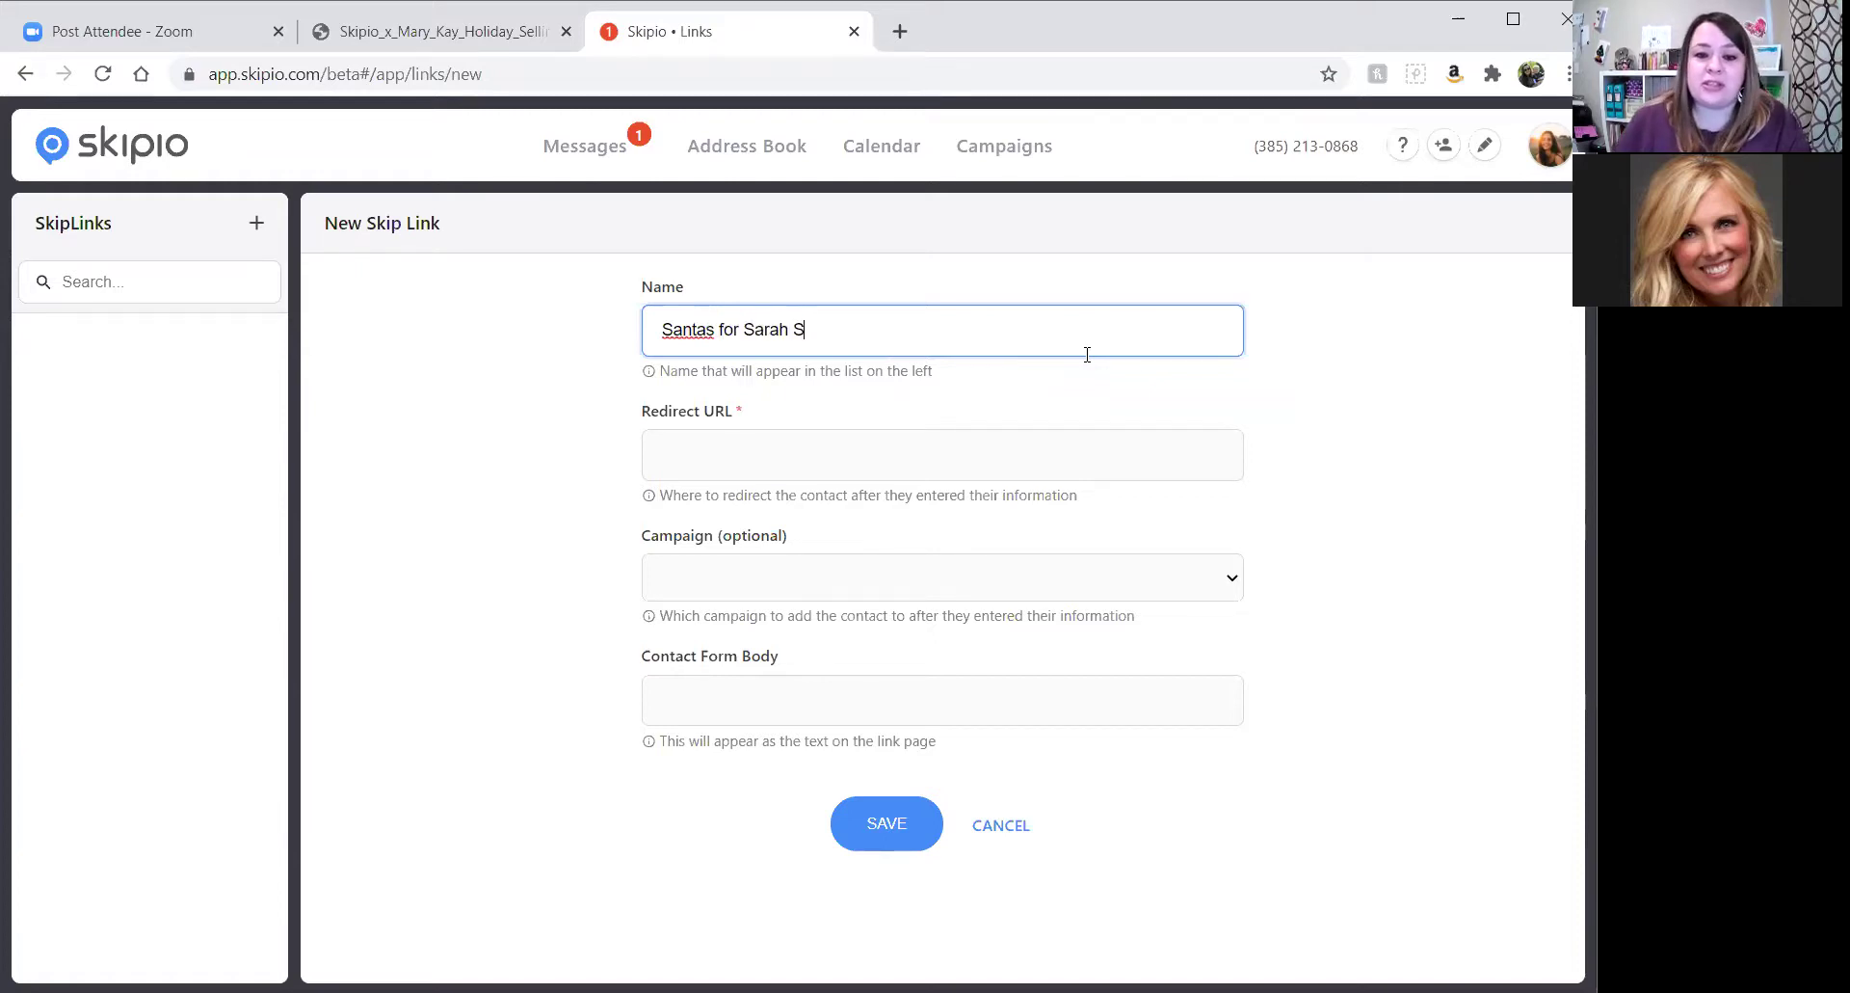
text(mith)
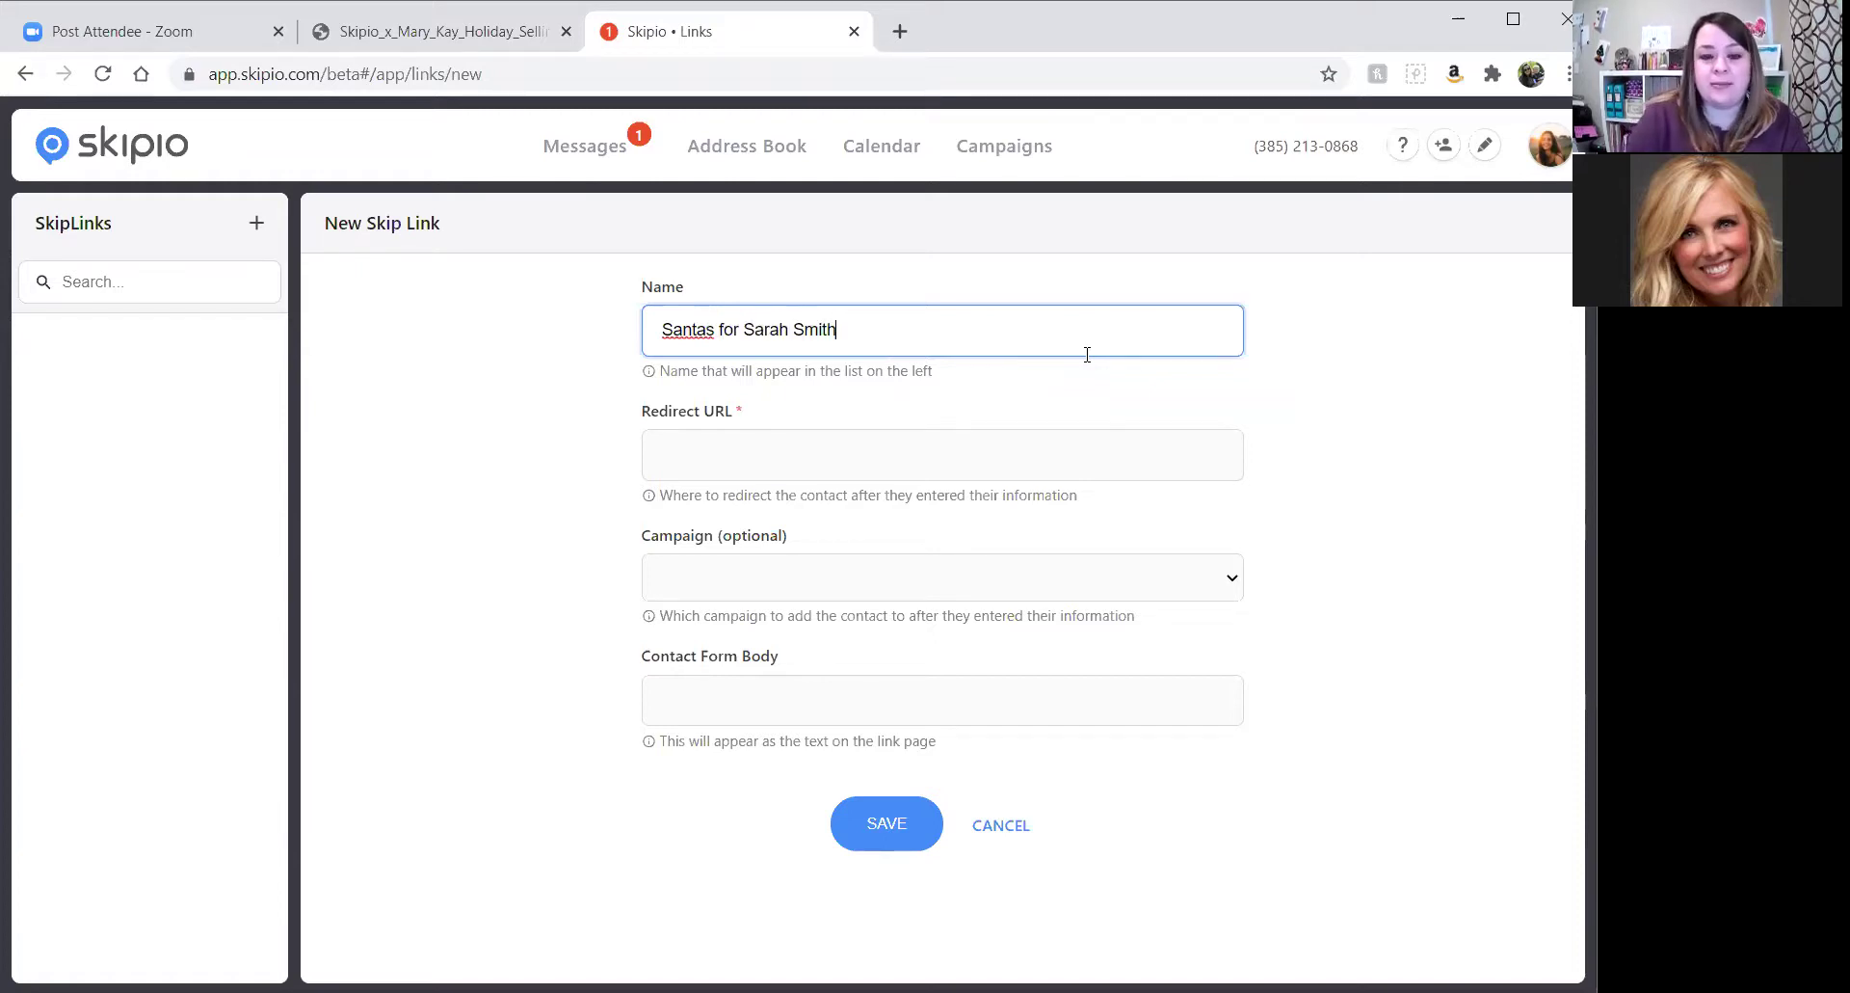
click(821, 471)
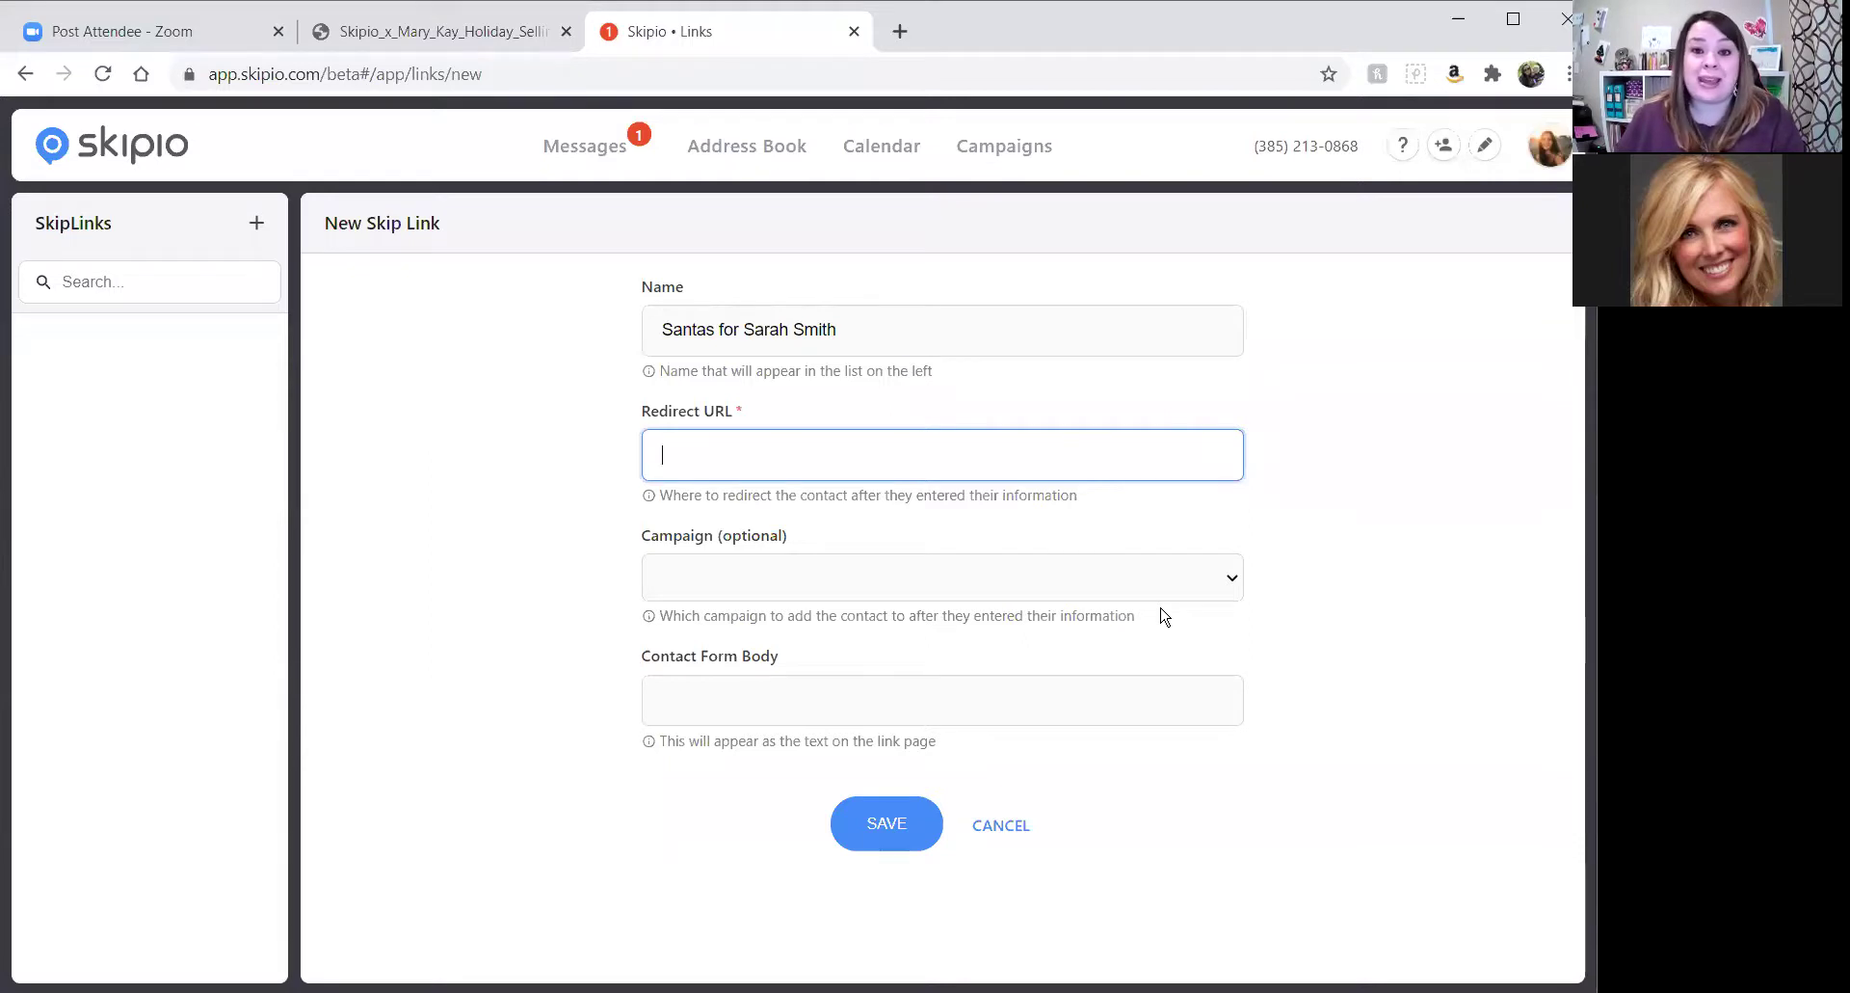
text(ww)
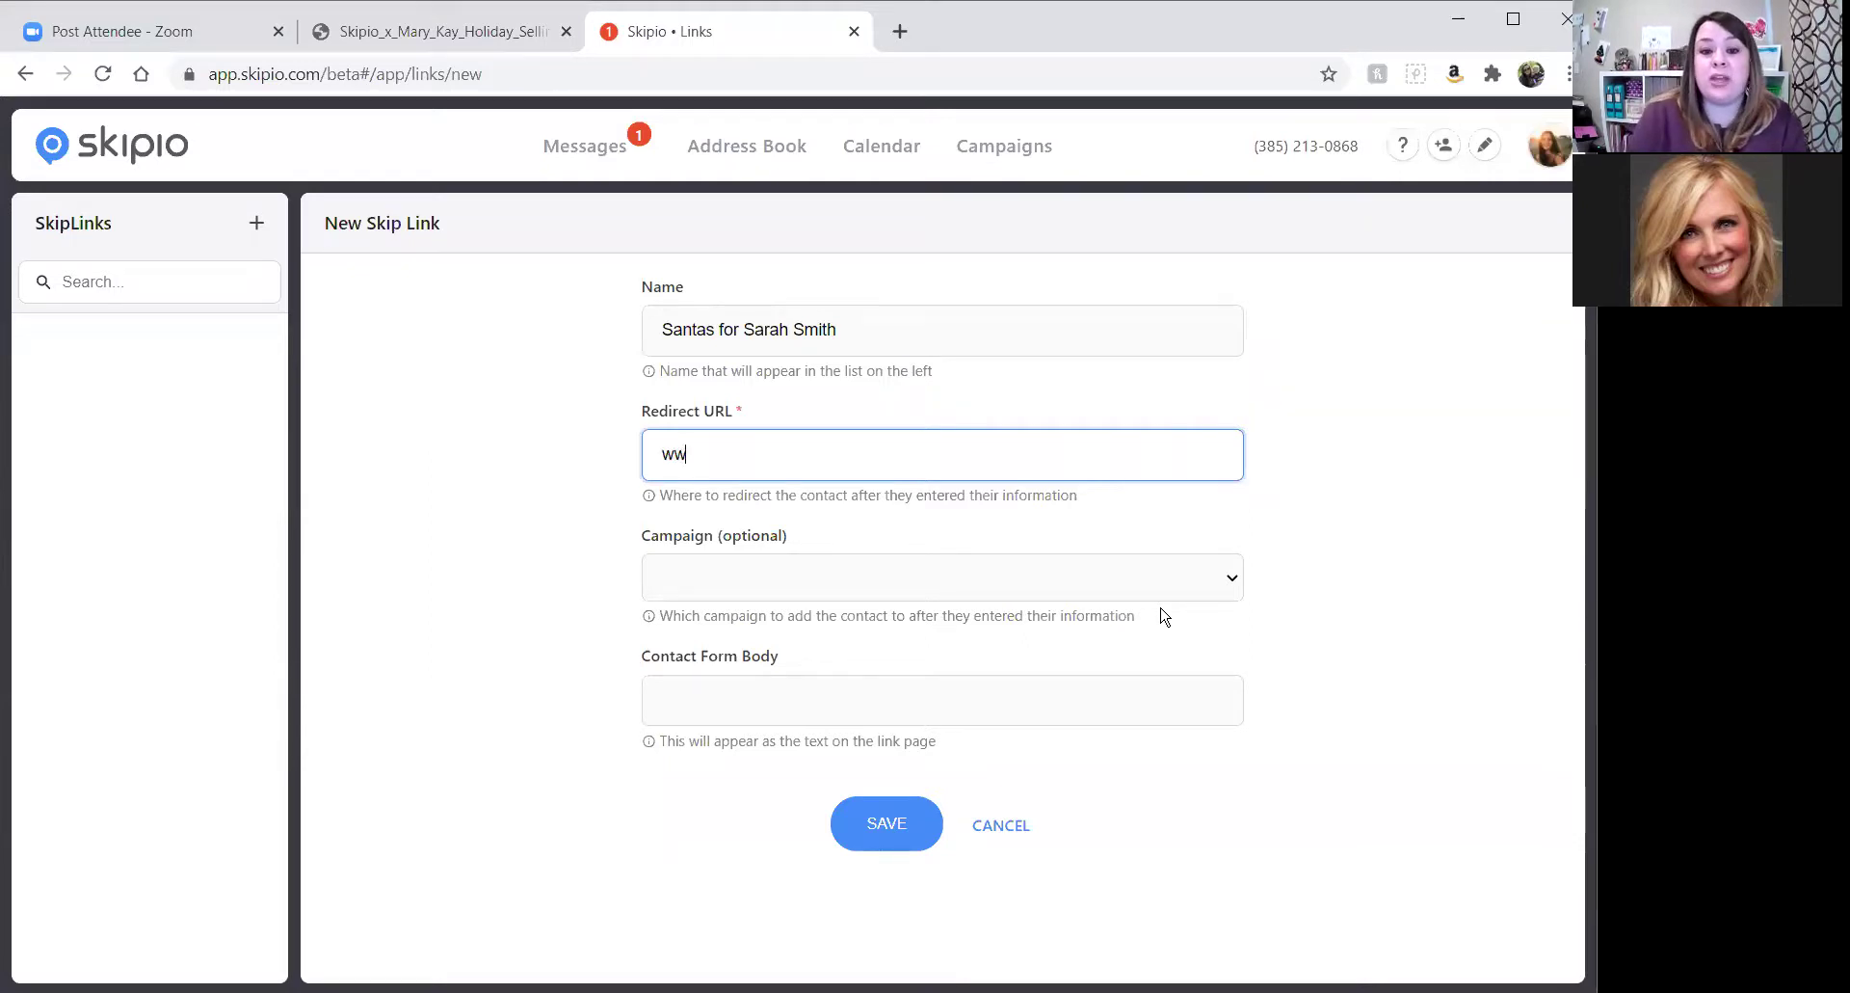
text(w.marykay.com)
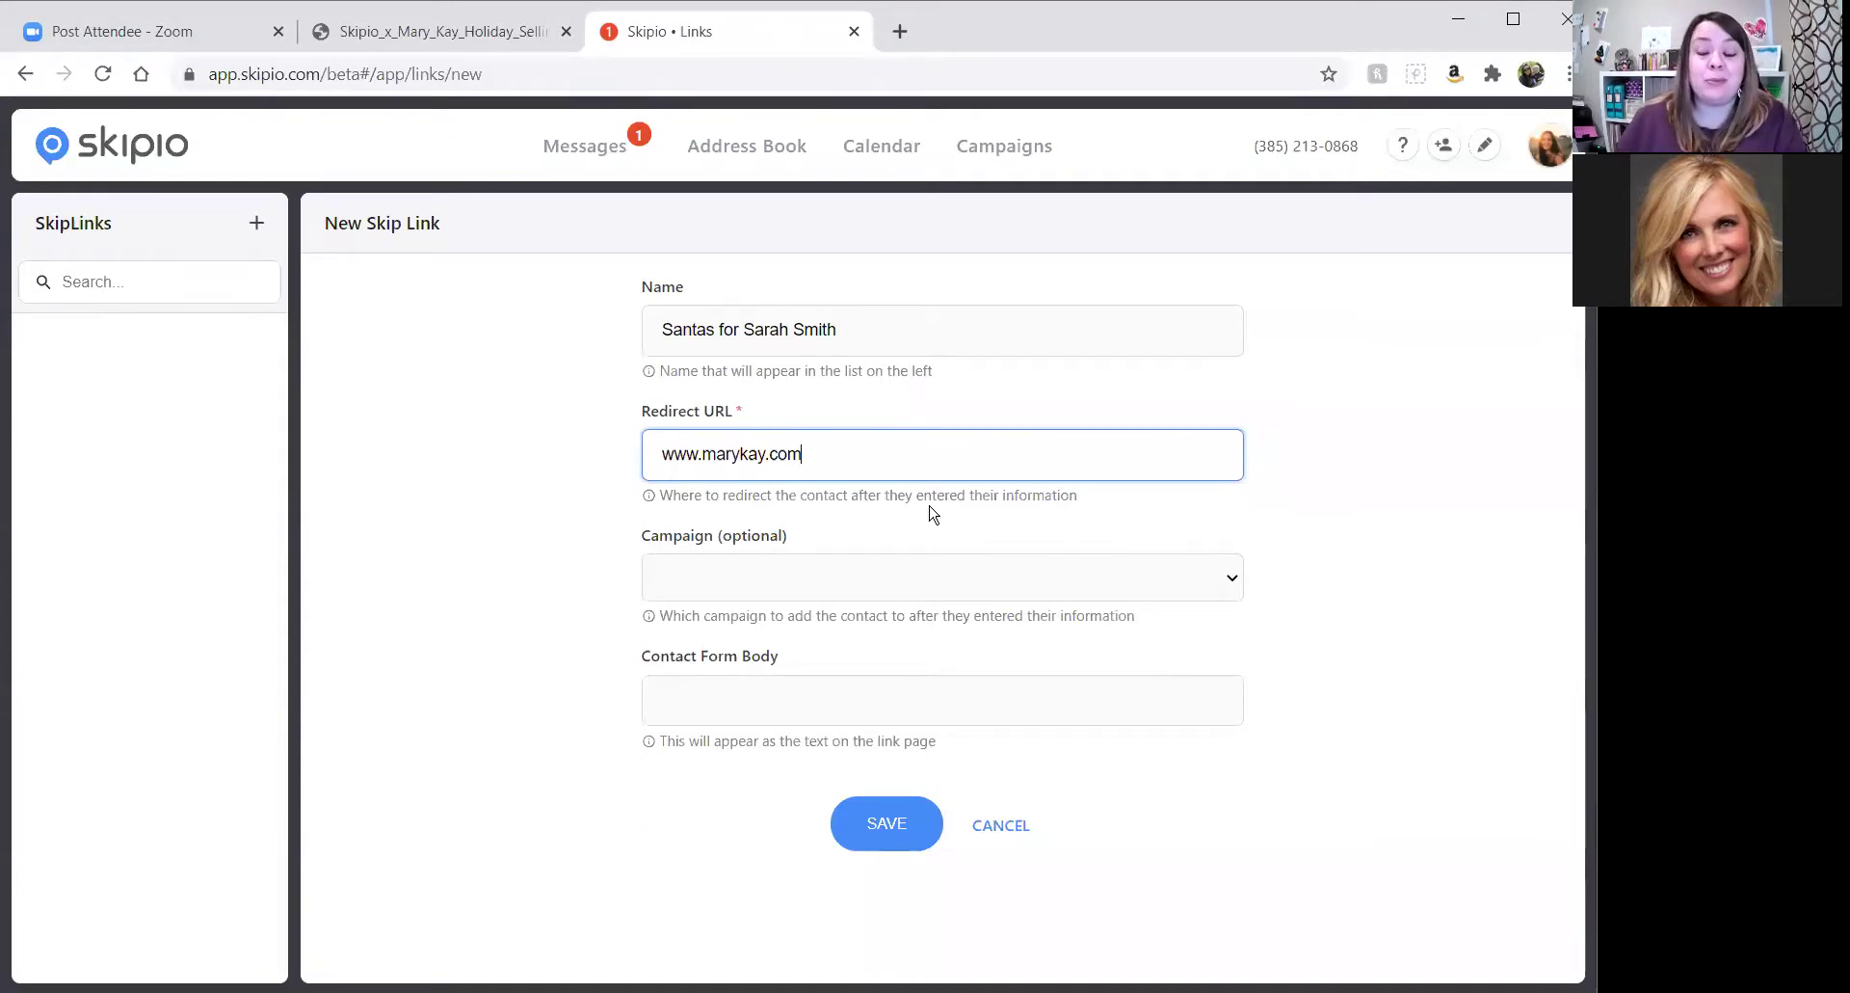
click(794, 588)
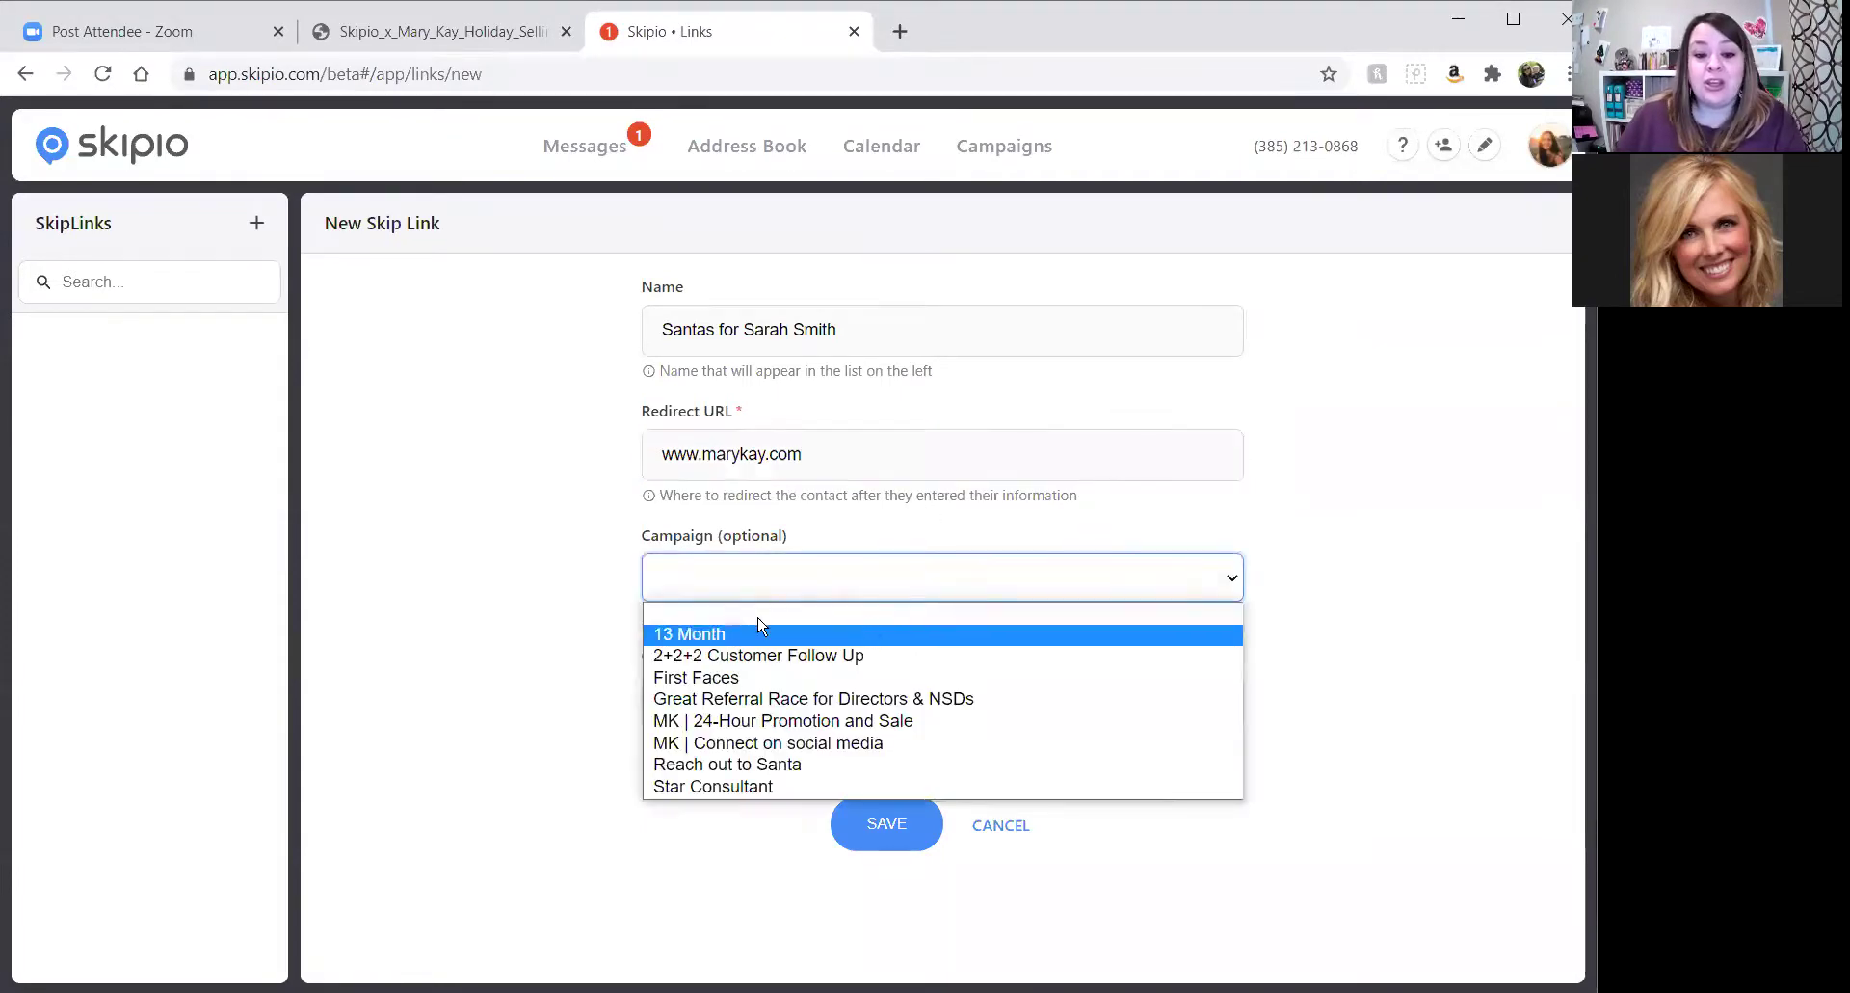
click(1176, 591)
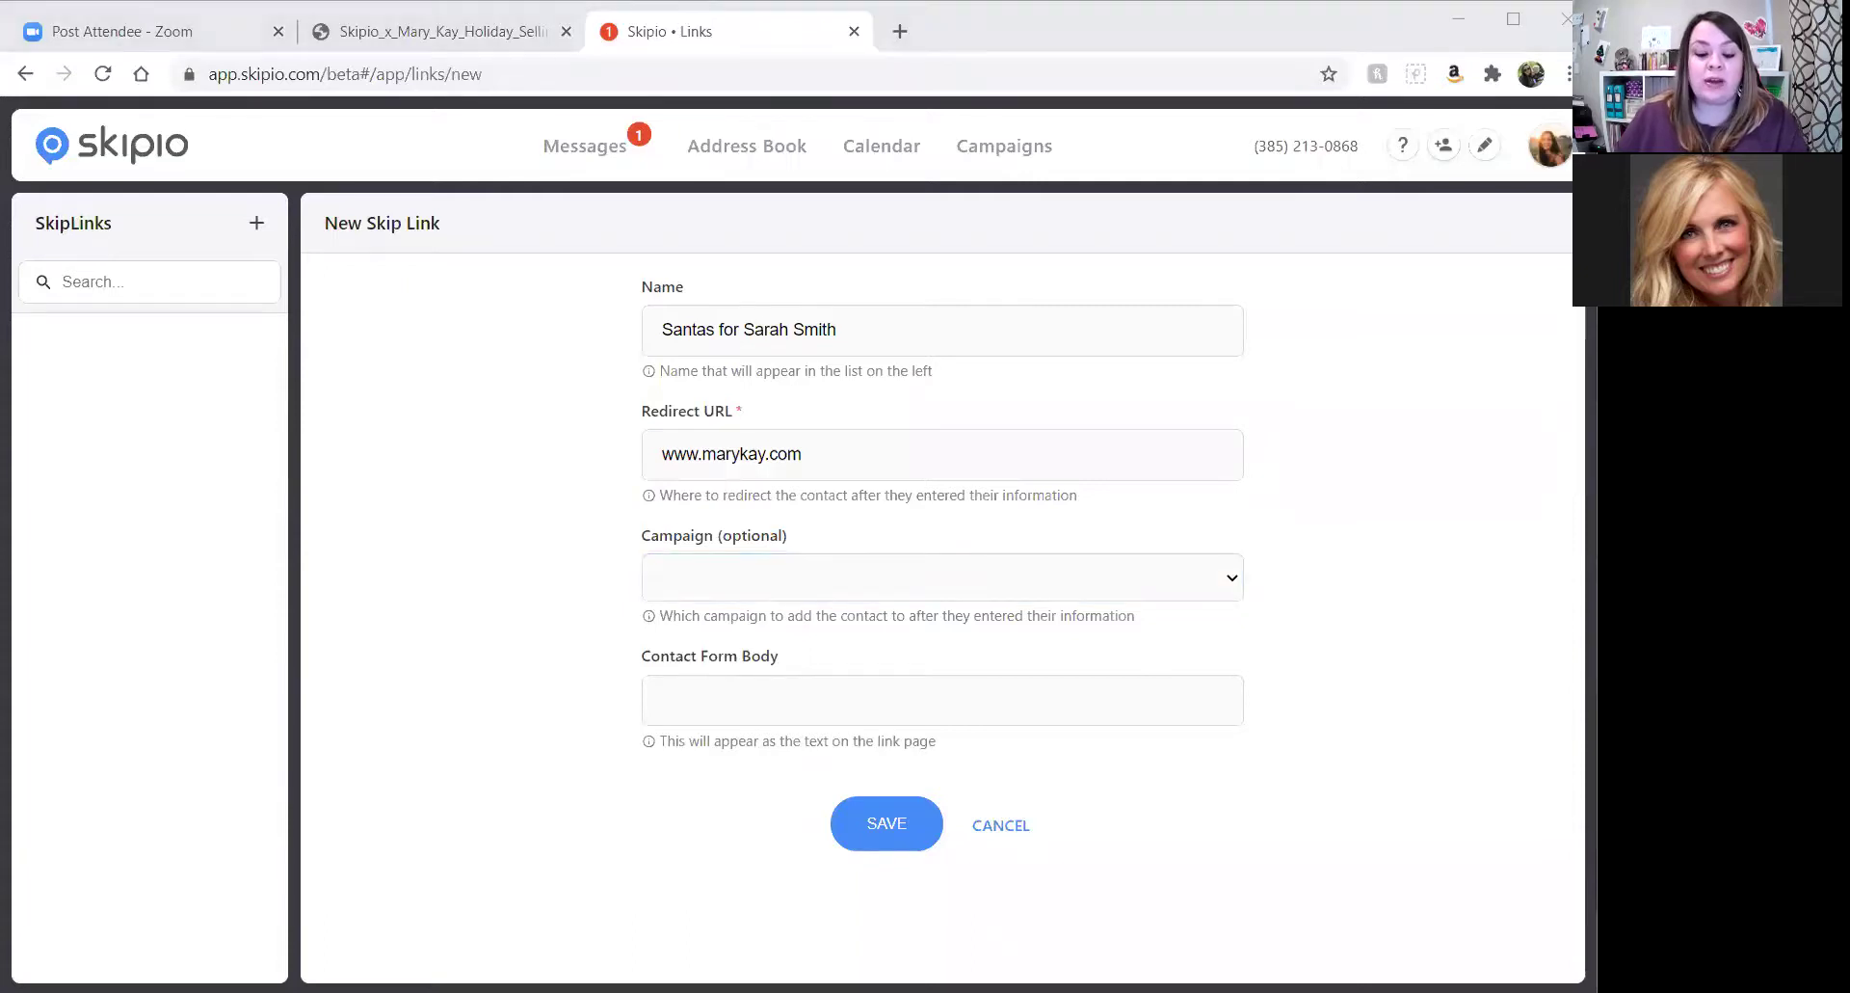
click(800, 703)
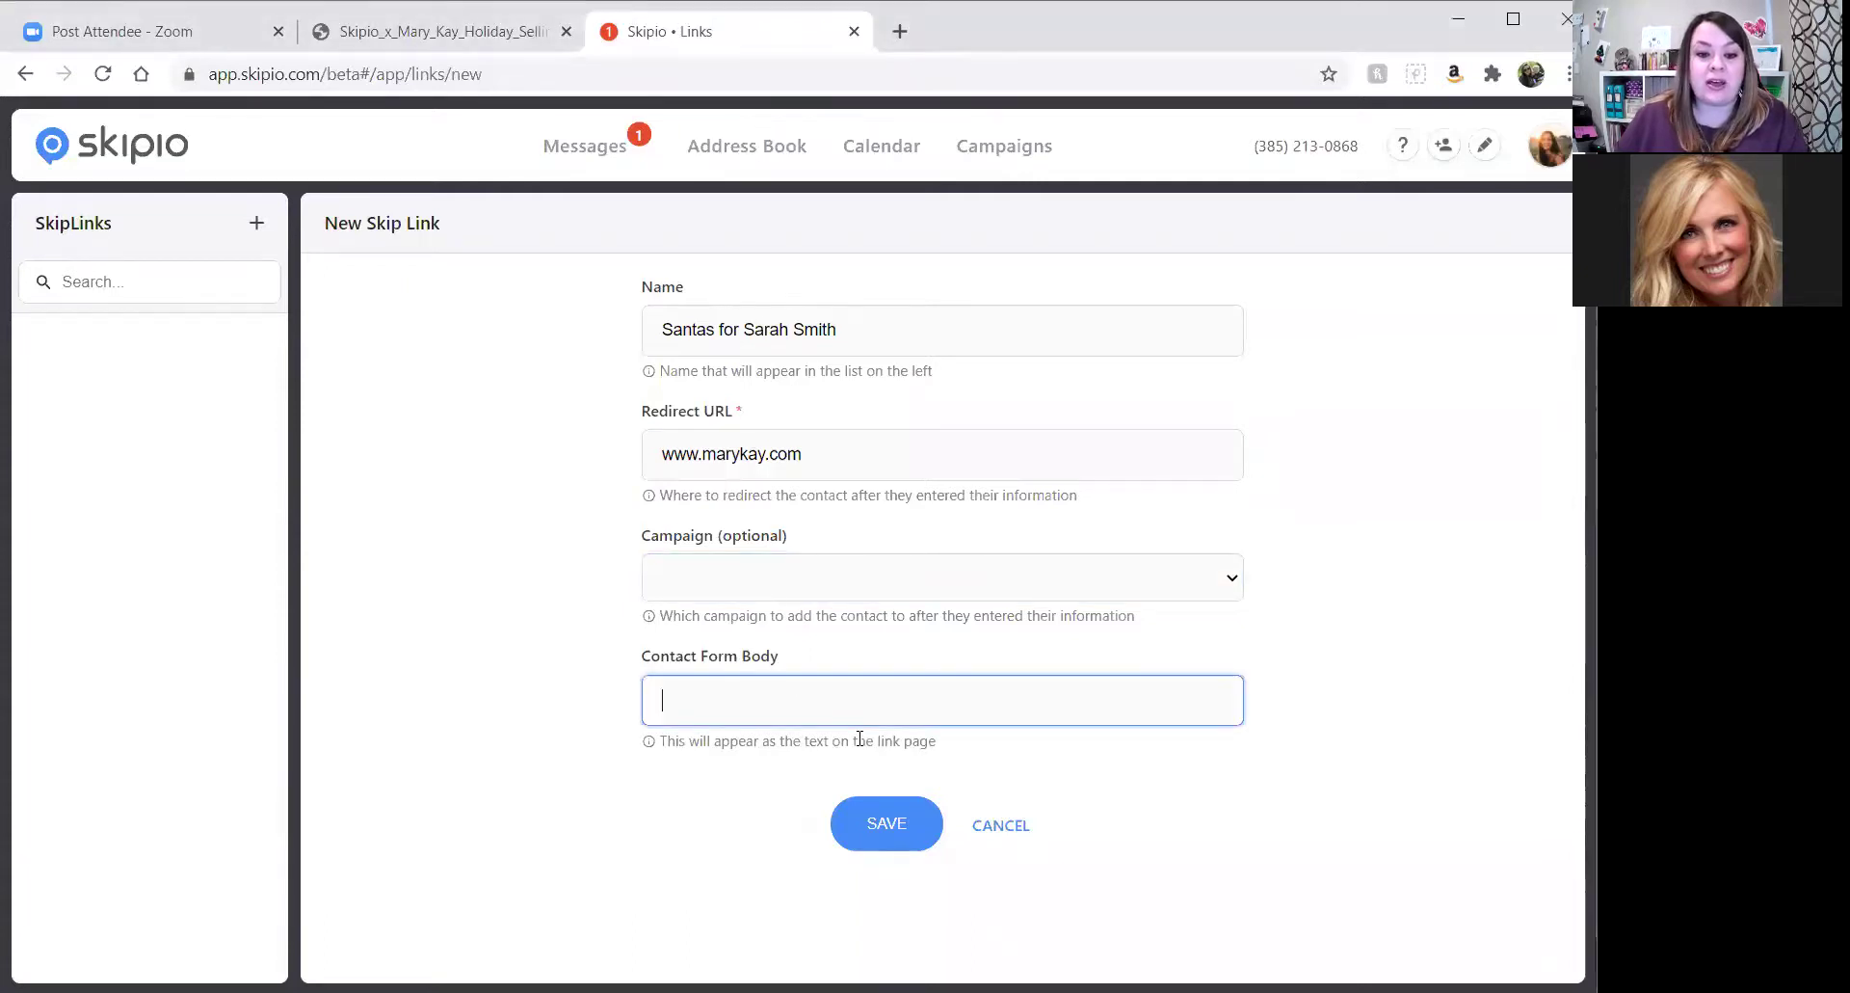
Paste the holiday shopping message into Contact Form Body and save the SkipLink
text(Hi! I'm so excited to help you shop for Sarah this holiday season. Please fill out this contact form and I will get in touch with you soon to go over Sarah's wishlist. After you complete the form, you'll be directed to my personal Mary Kay website, so you can start browsing. Thank you!)
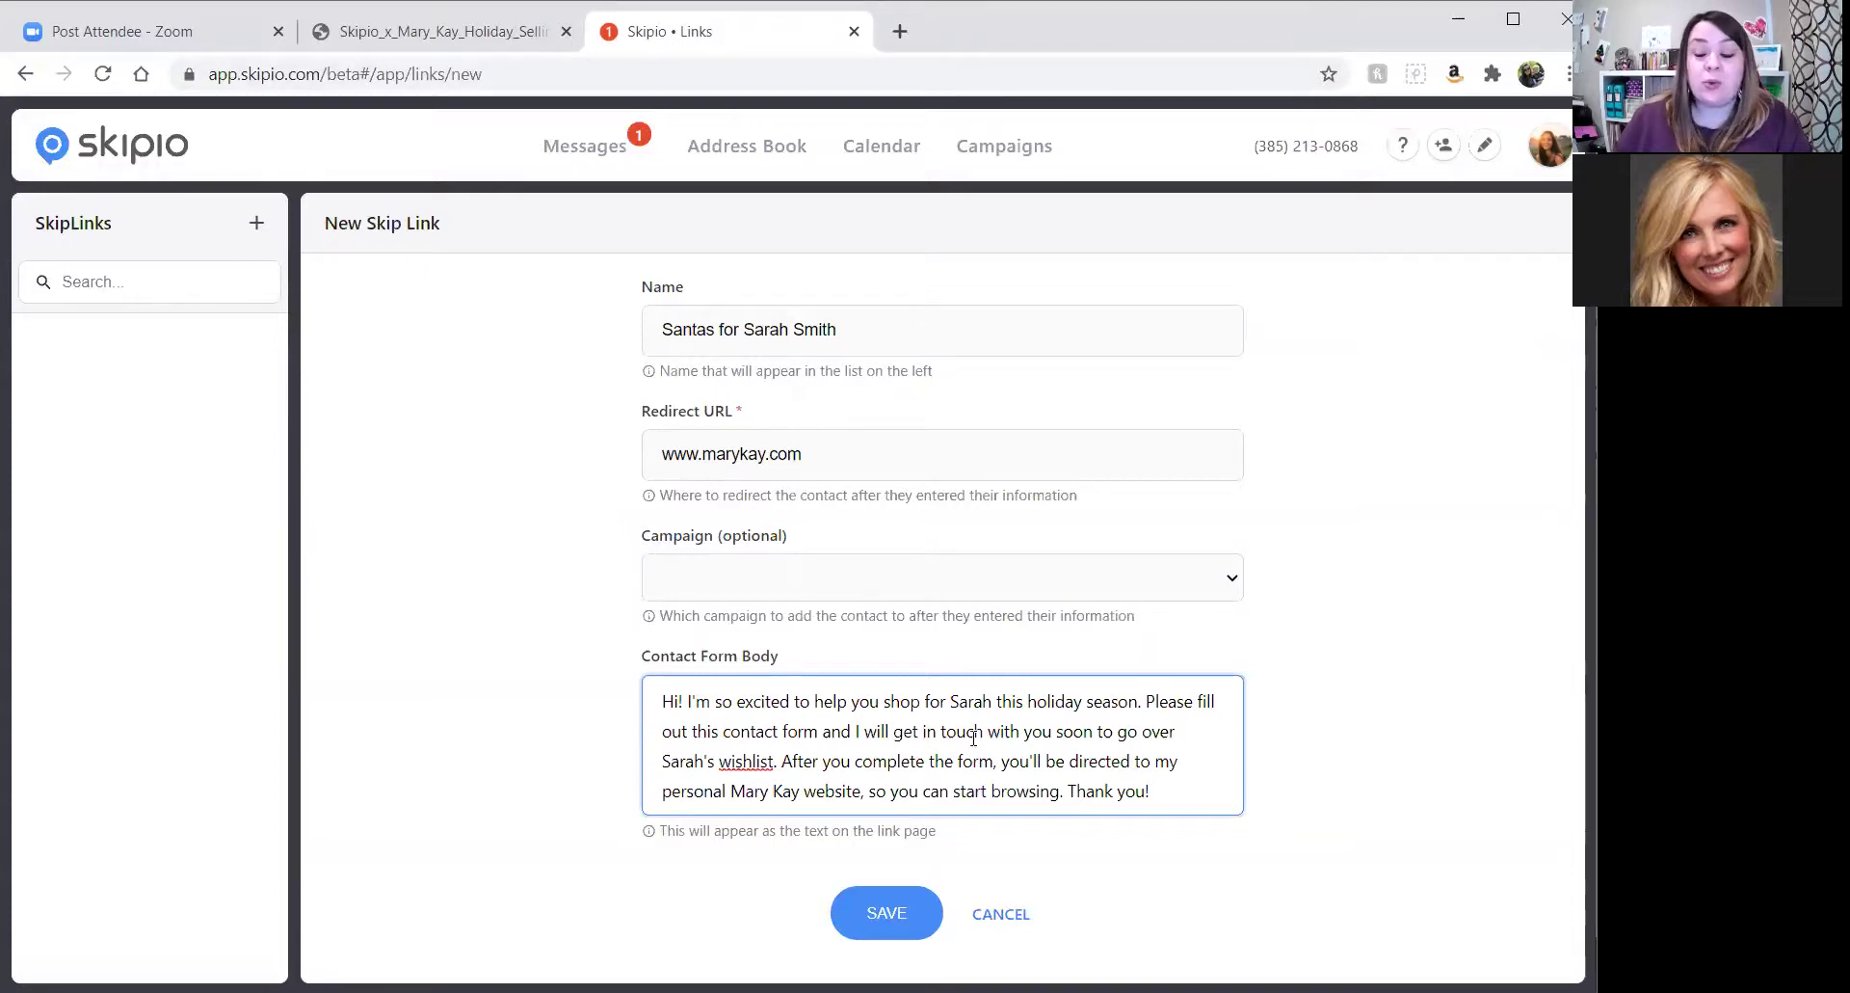
click(863, 919)
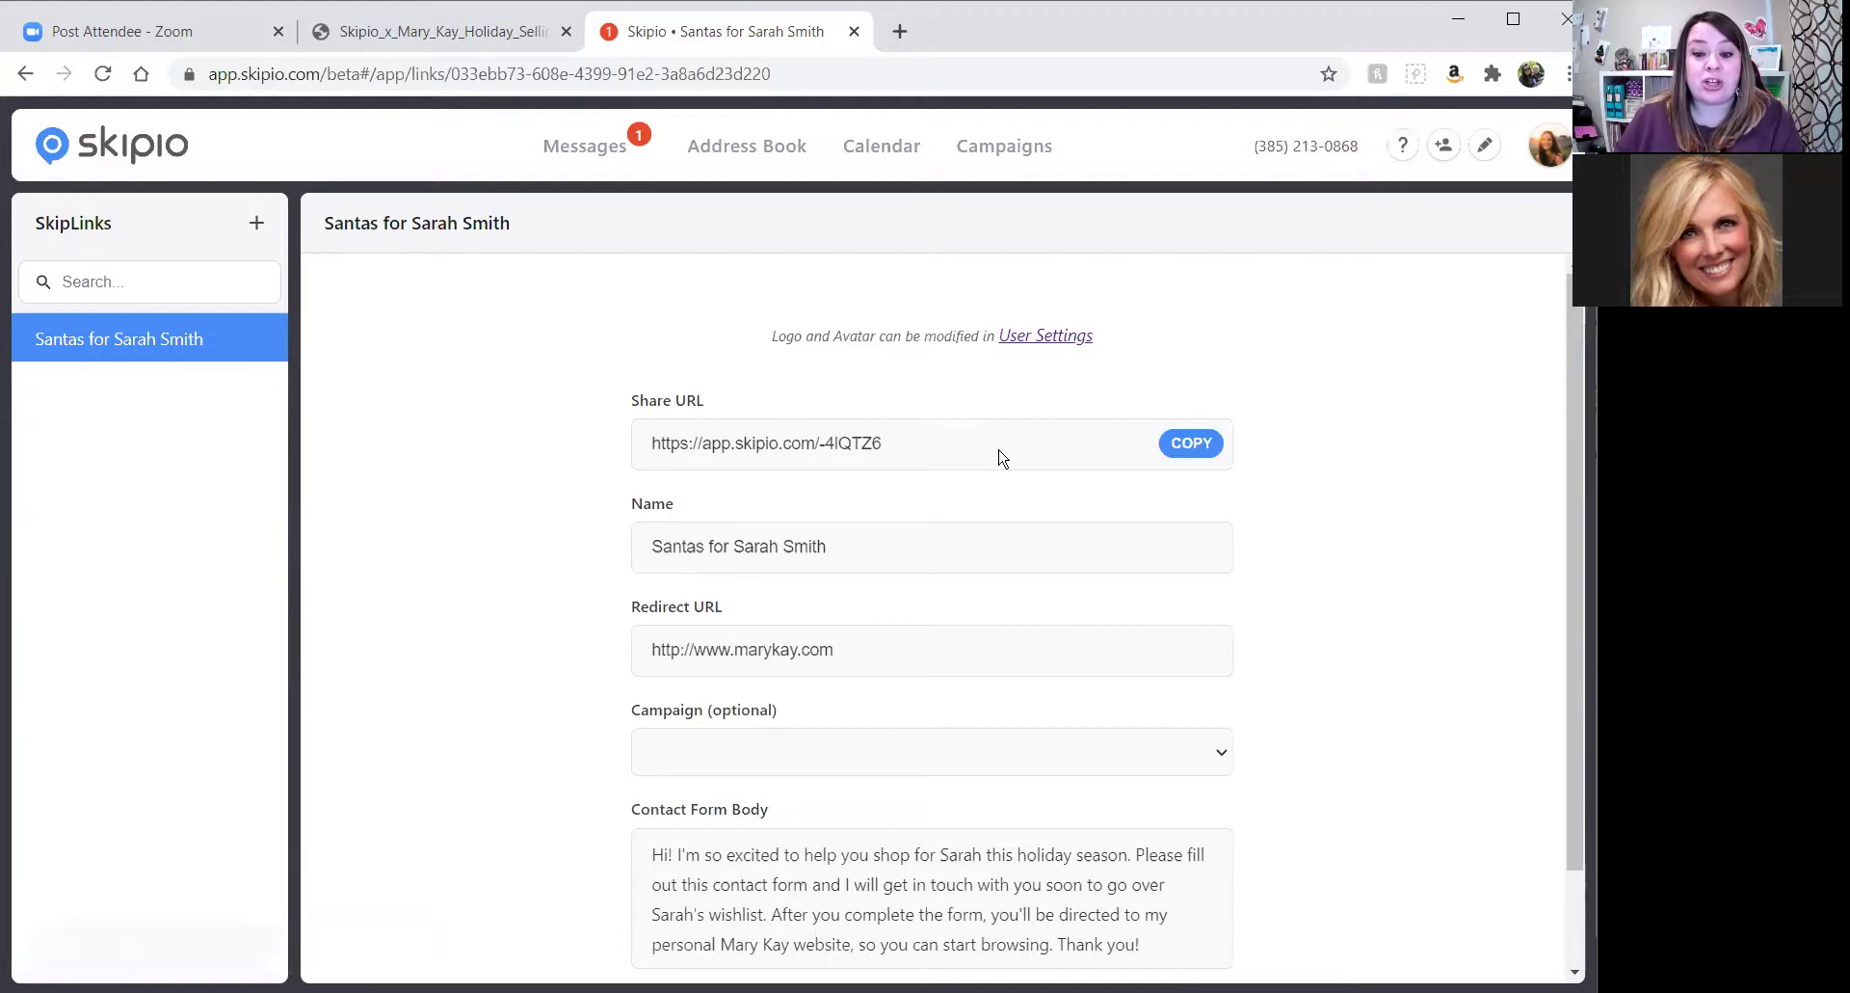
Copy the saved SkipLink's share URL and open its contact form preview in a new tab
click(1193, 446)
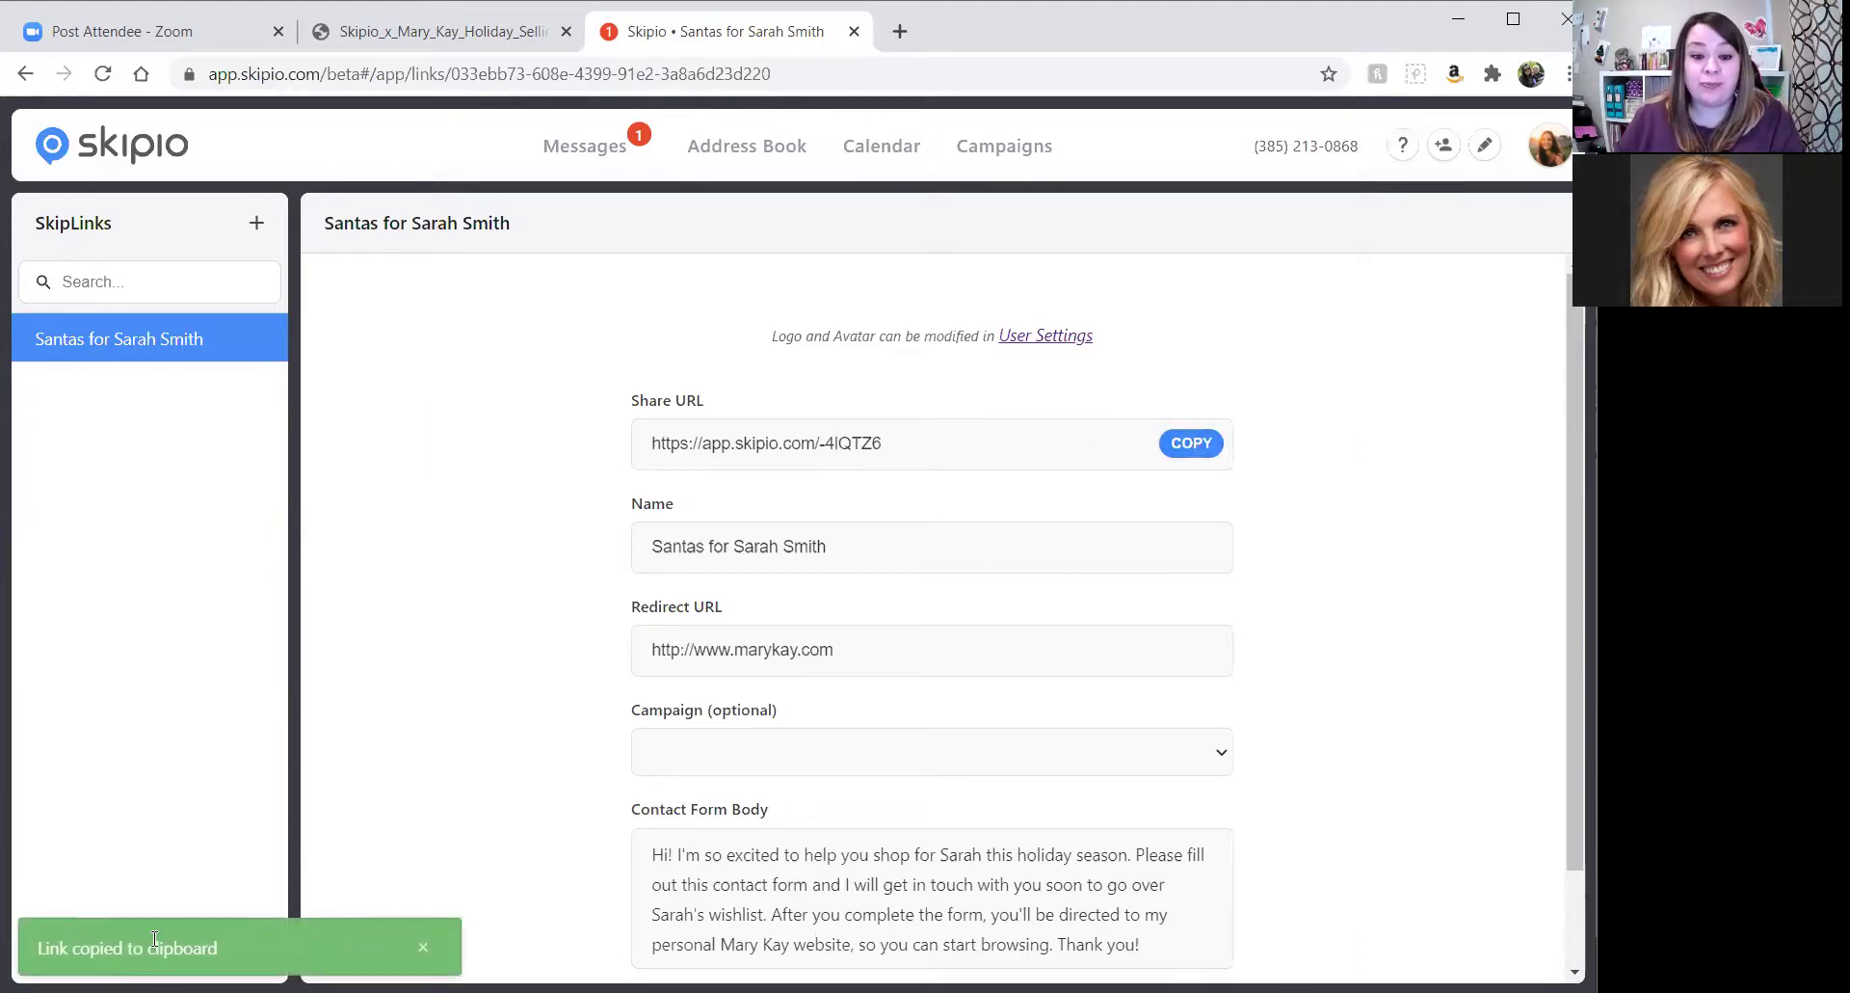
scroll(862, 602, down, 2)
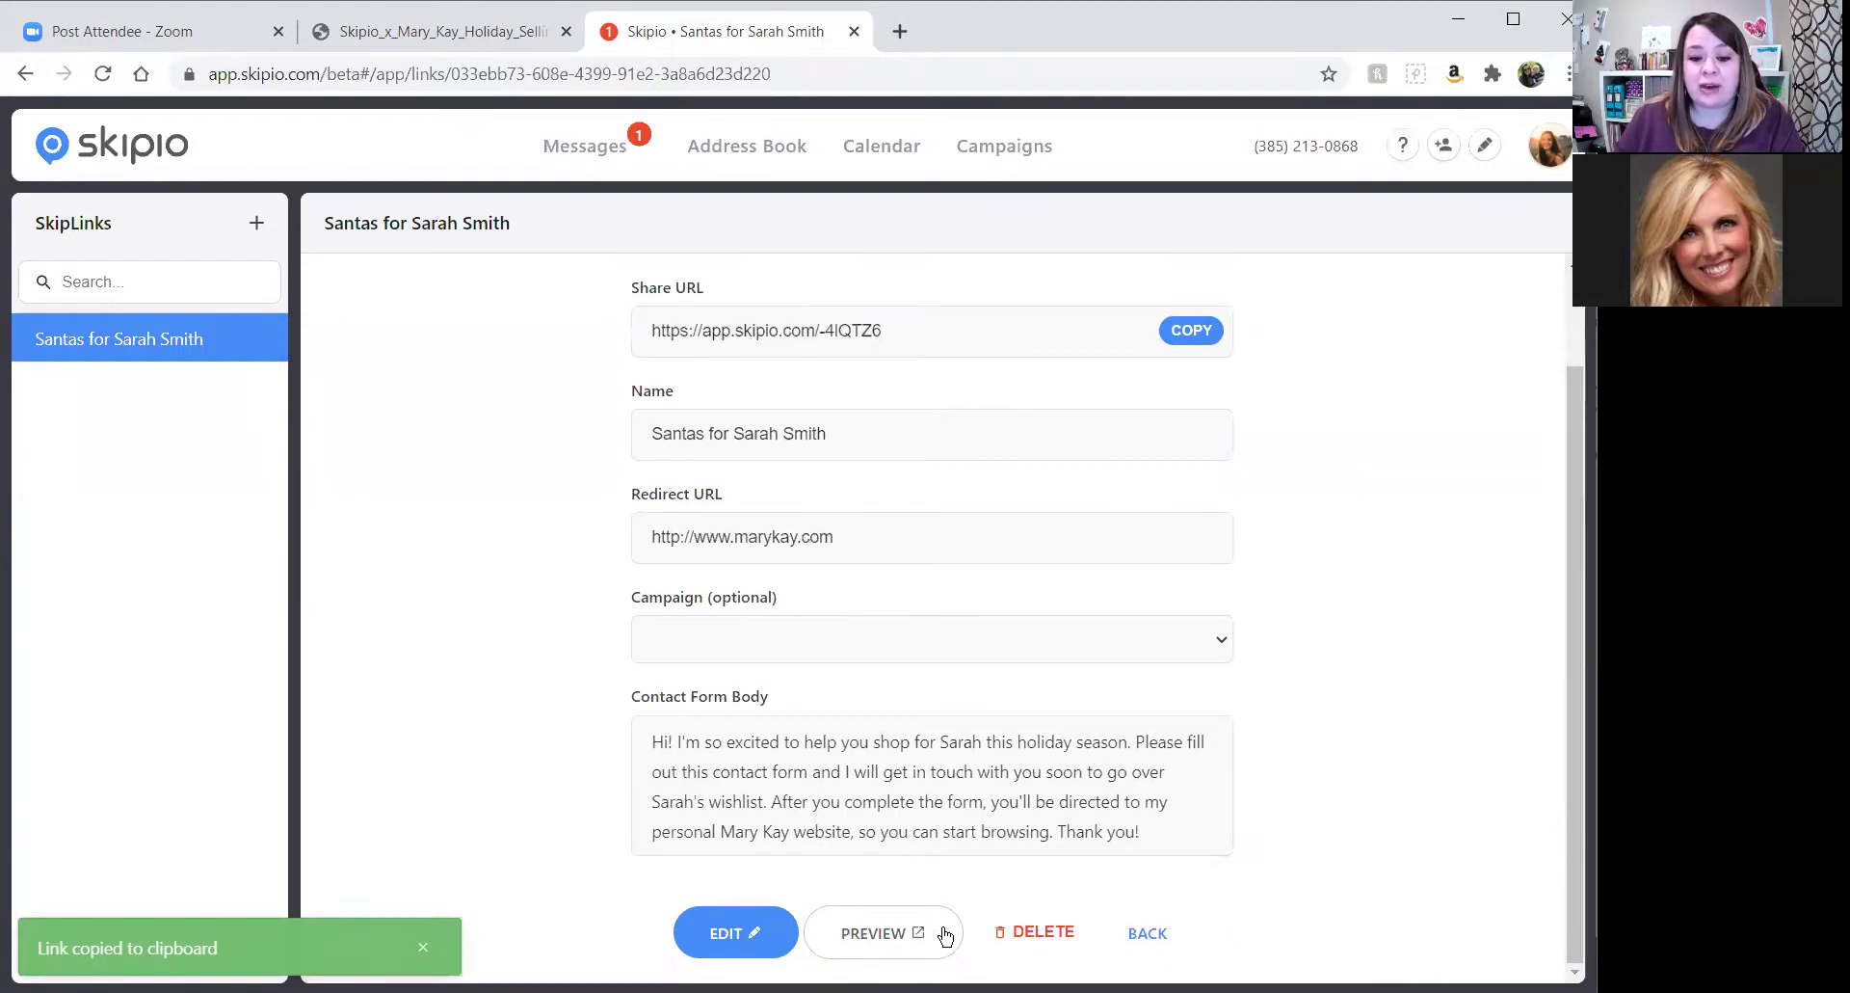
click(884, 941)
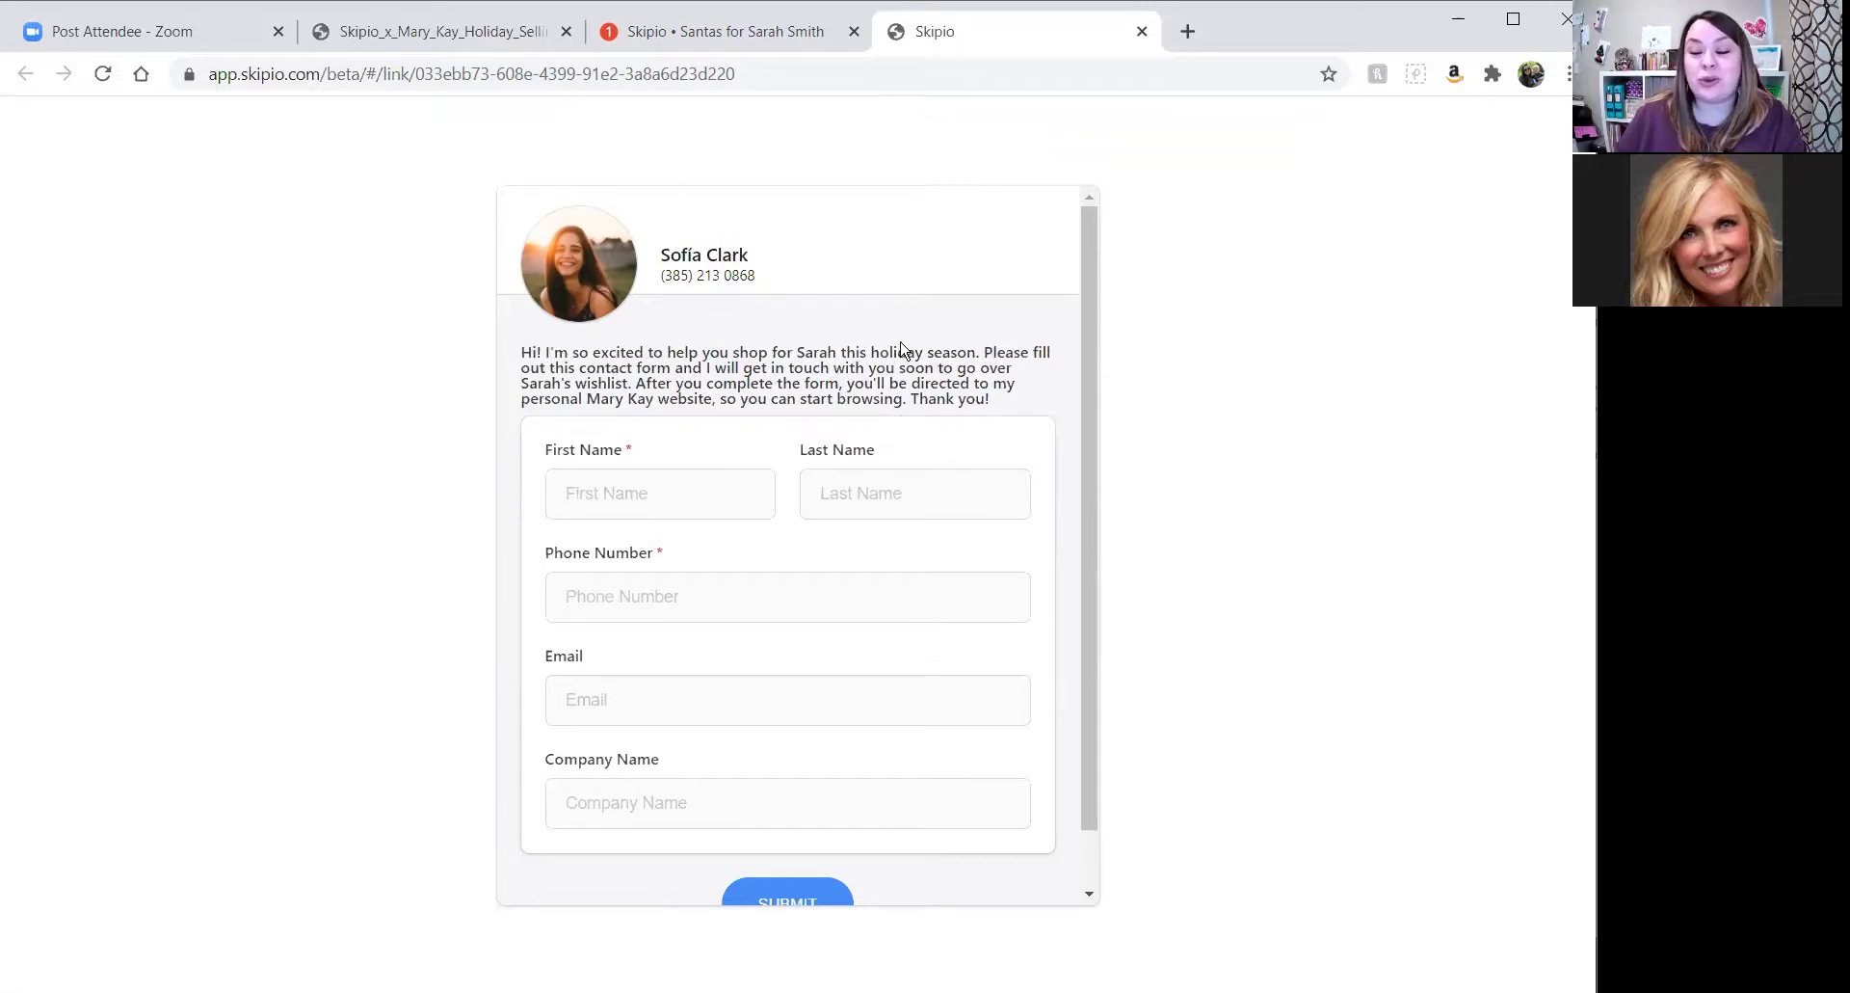
Submit a test contact's first name and phone number via the preview, then return to the SkipLink tab
click(659, 489)
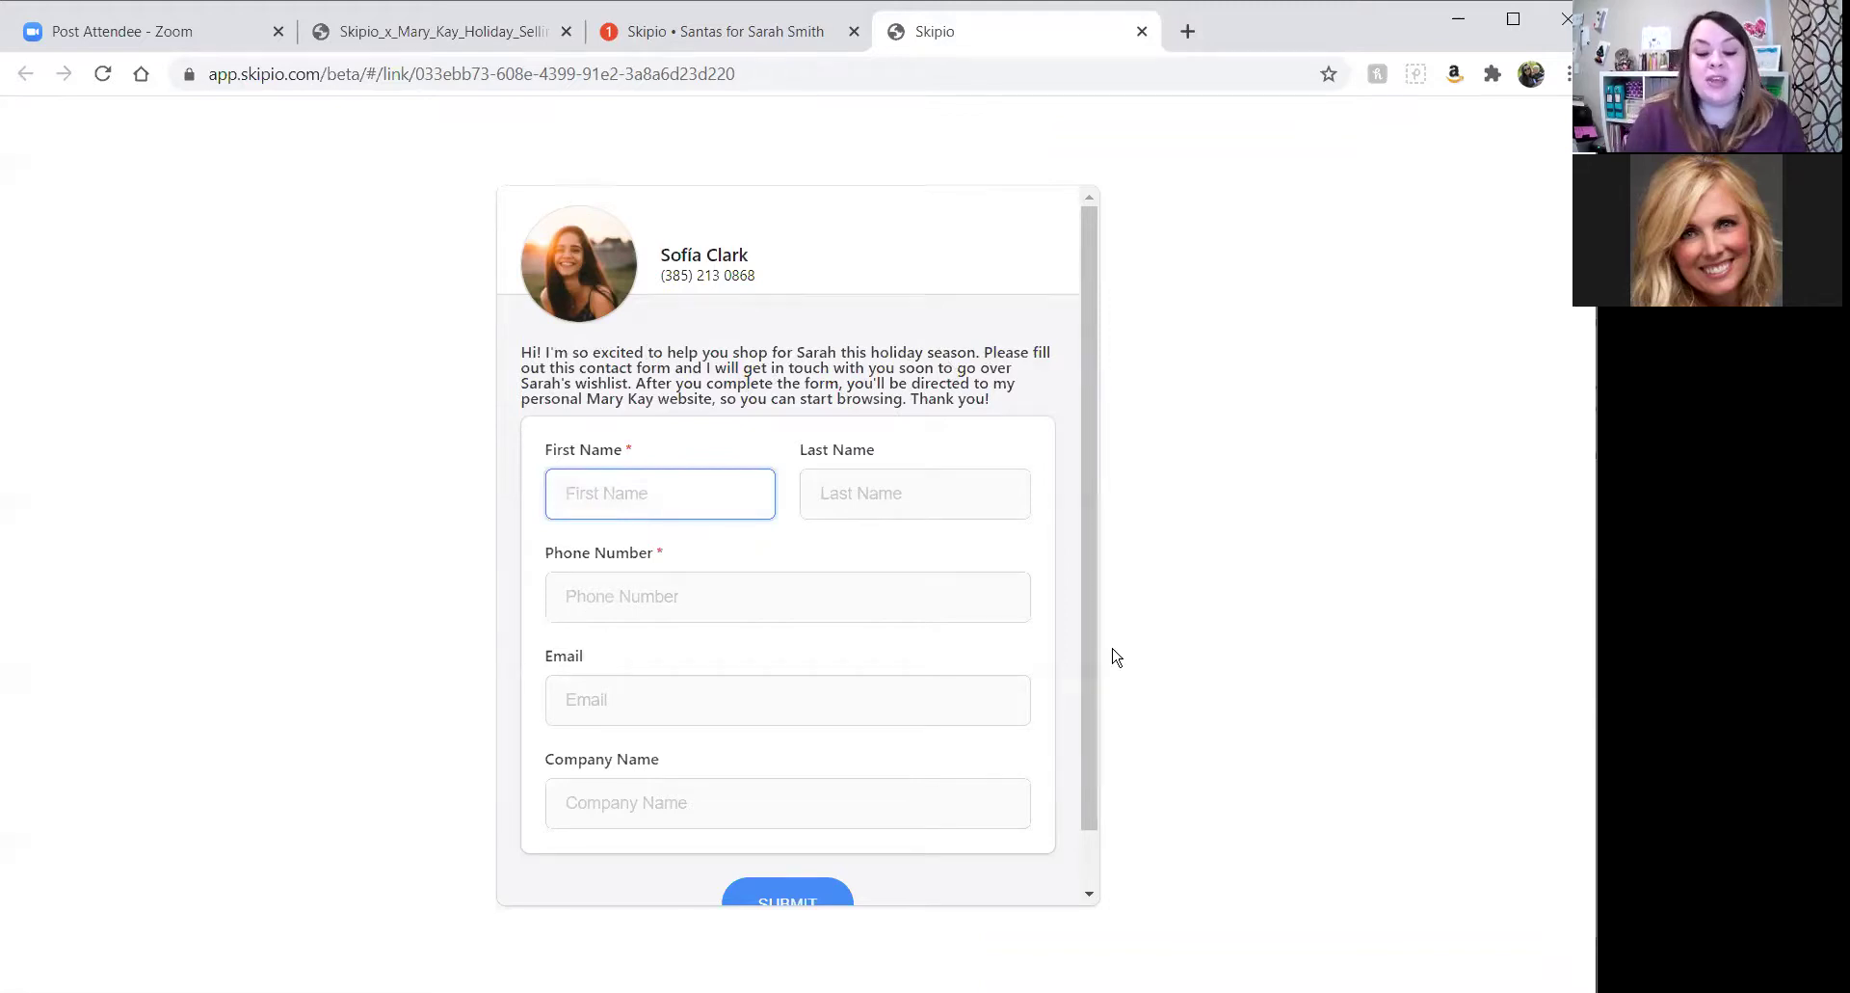
text(Jennifer)
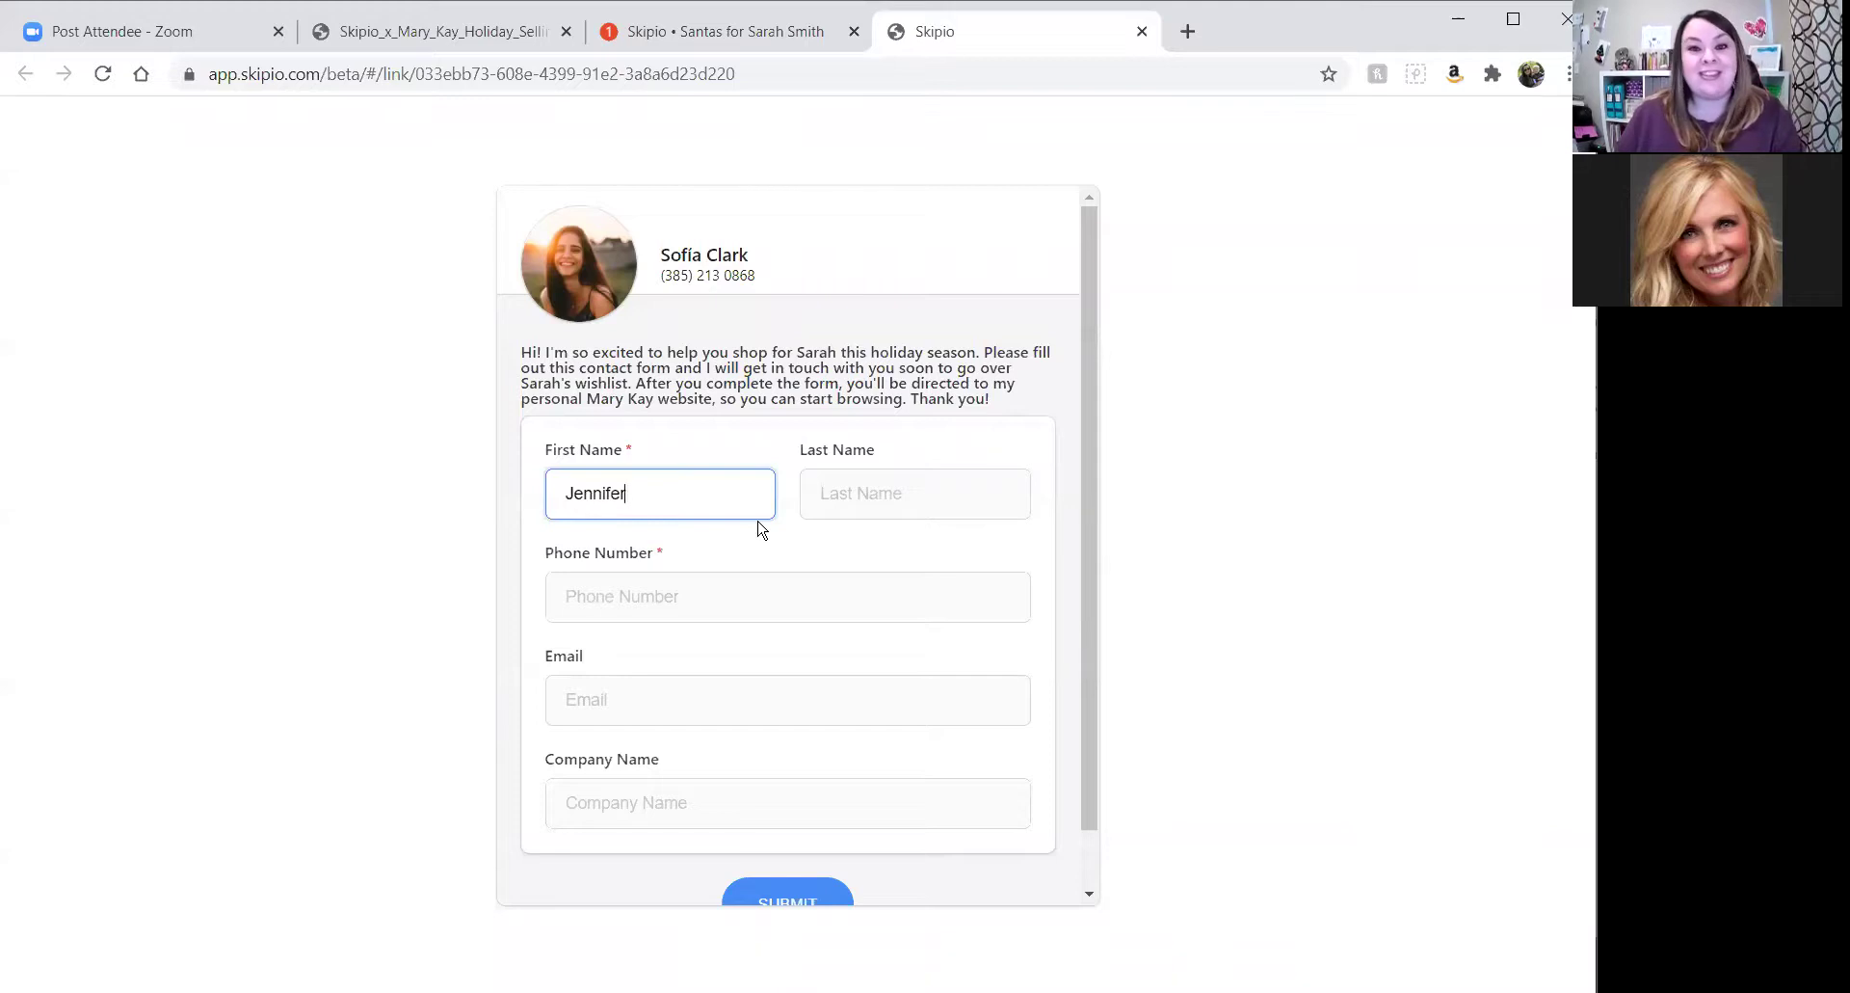
click(678, 596)
text(5555555)
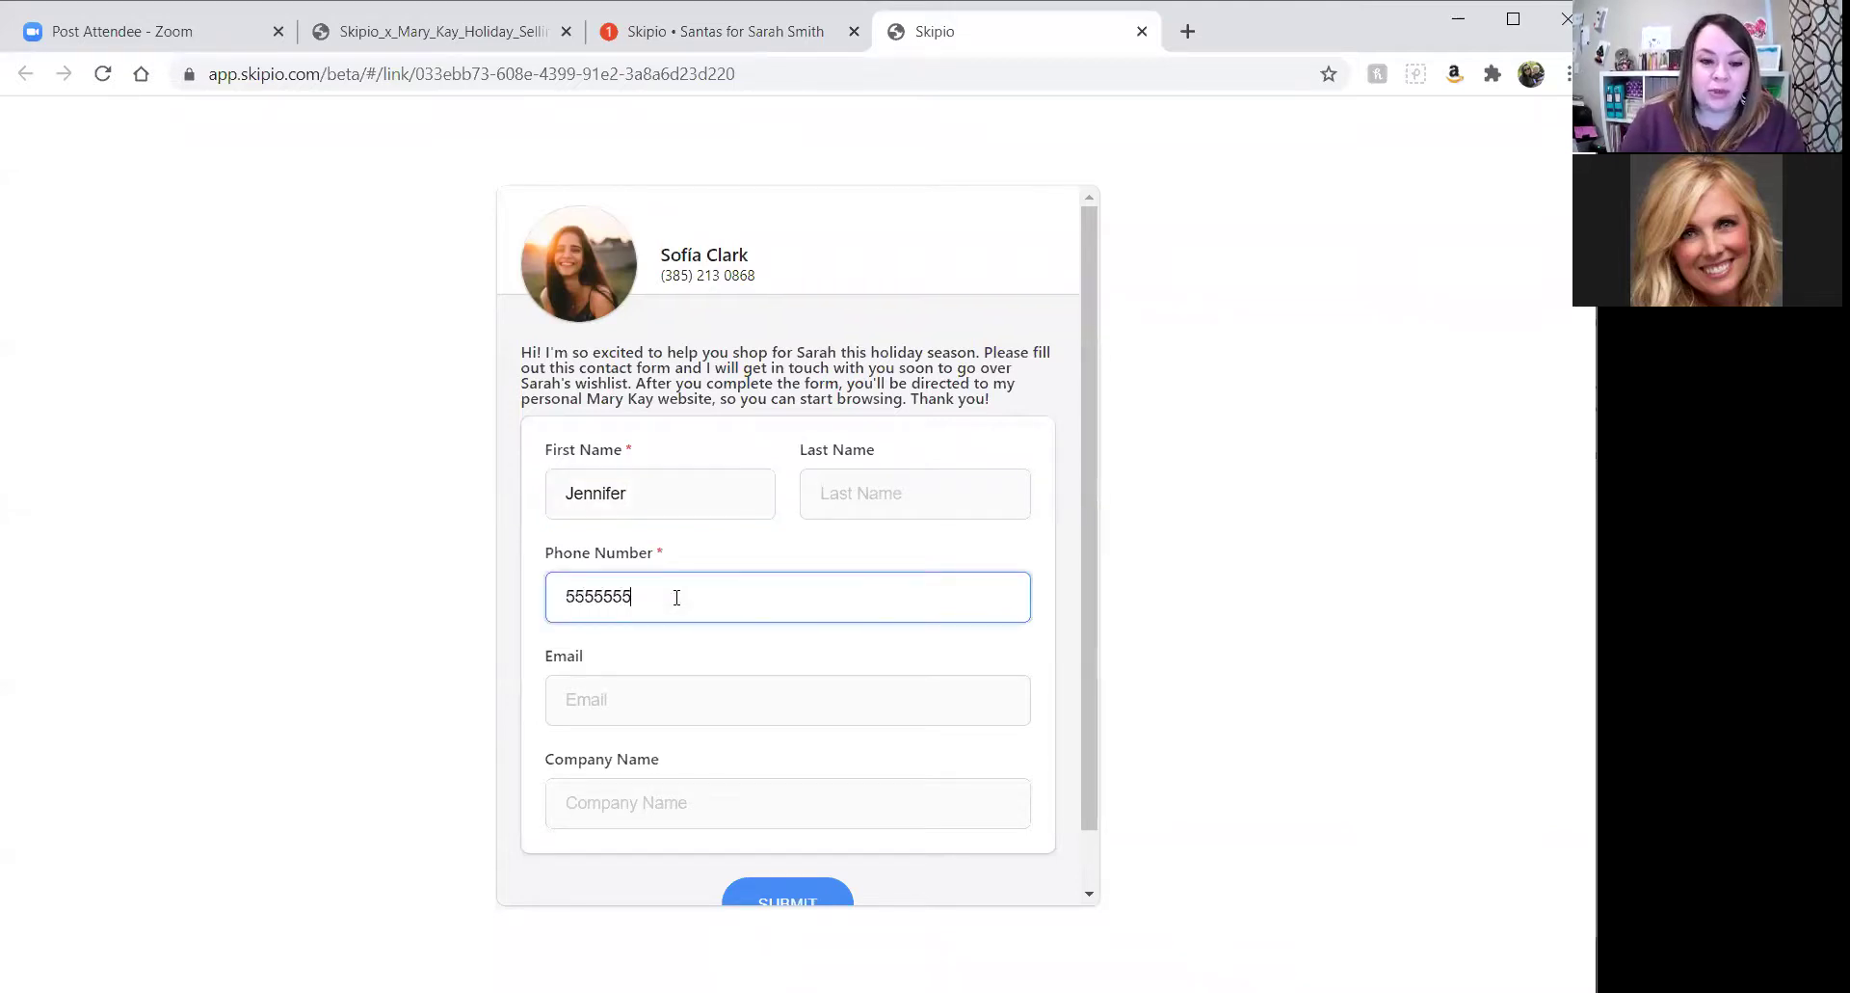
key(ctrl+a)
key(BackSpace)
text(801555555)
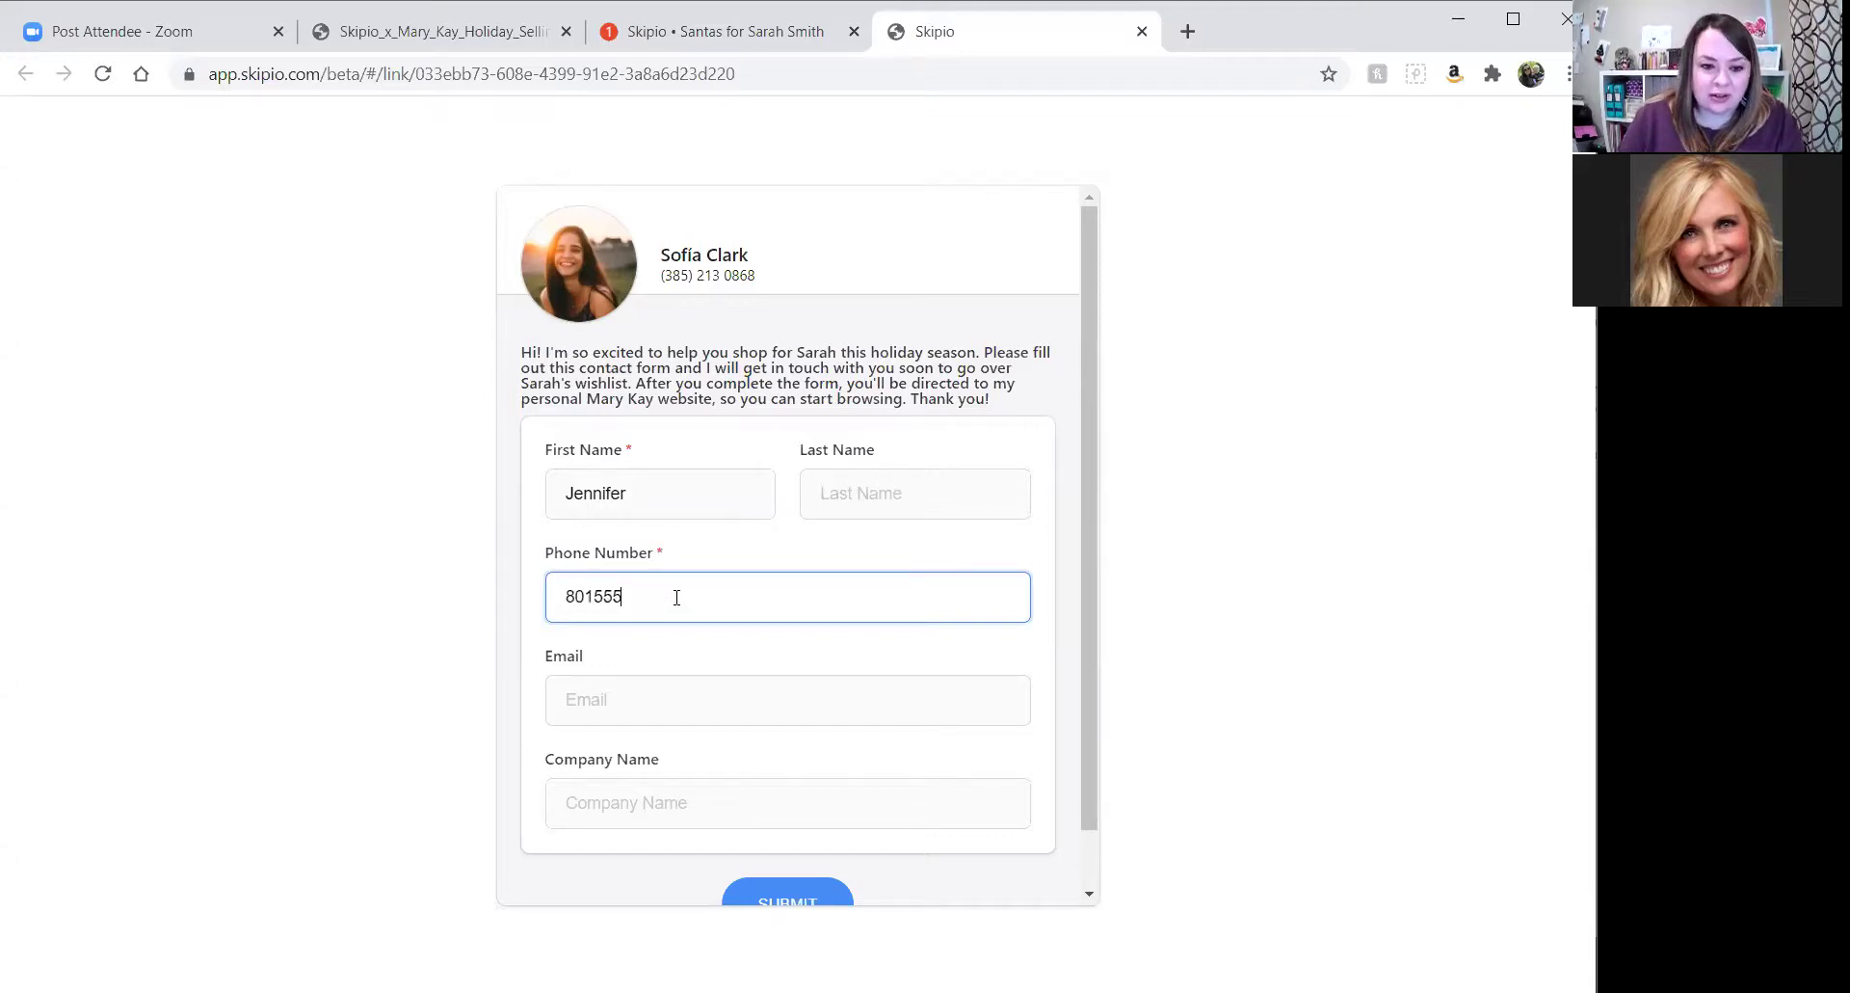
text(5)
scroll(933, 687, down, 1)
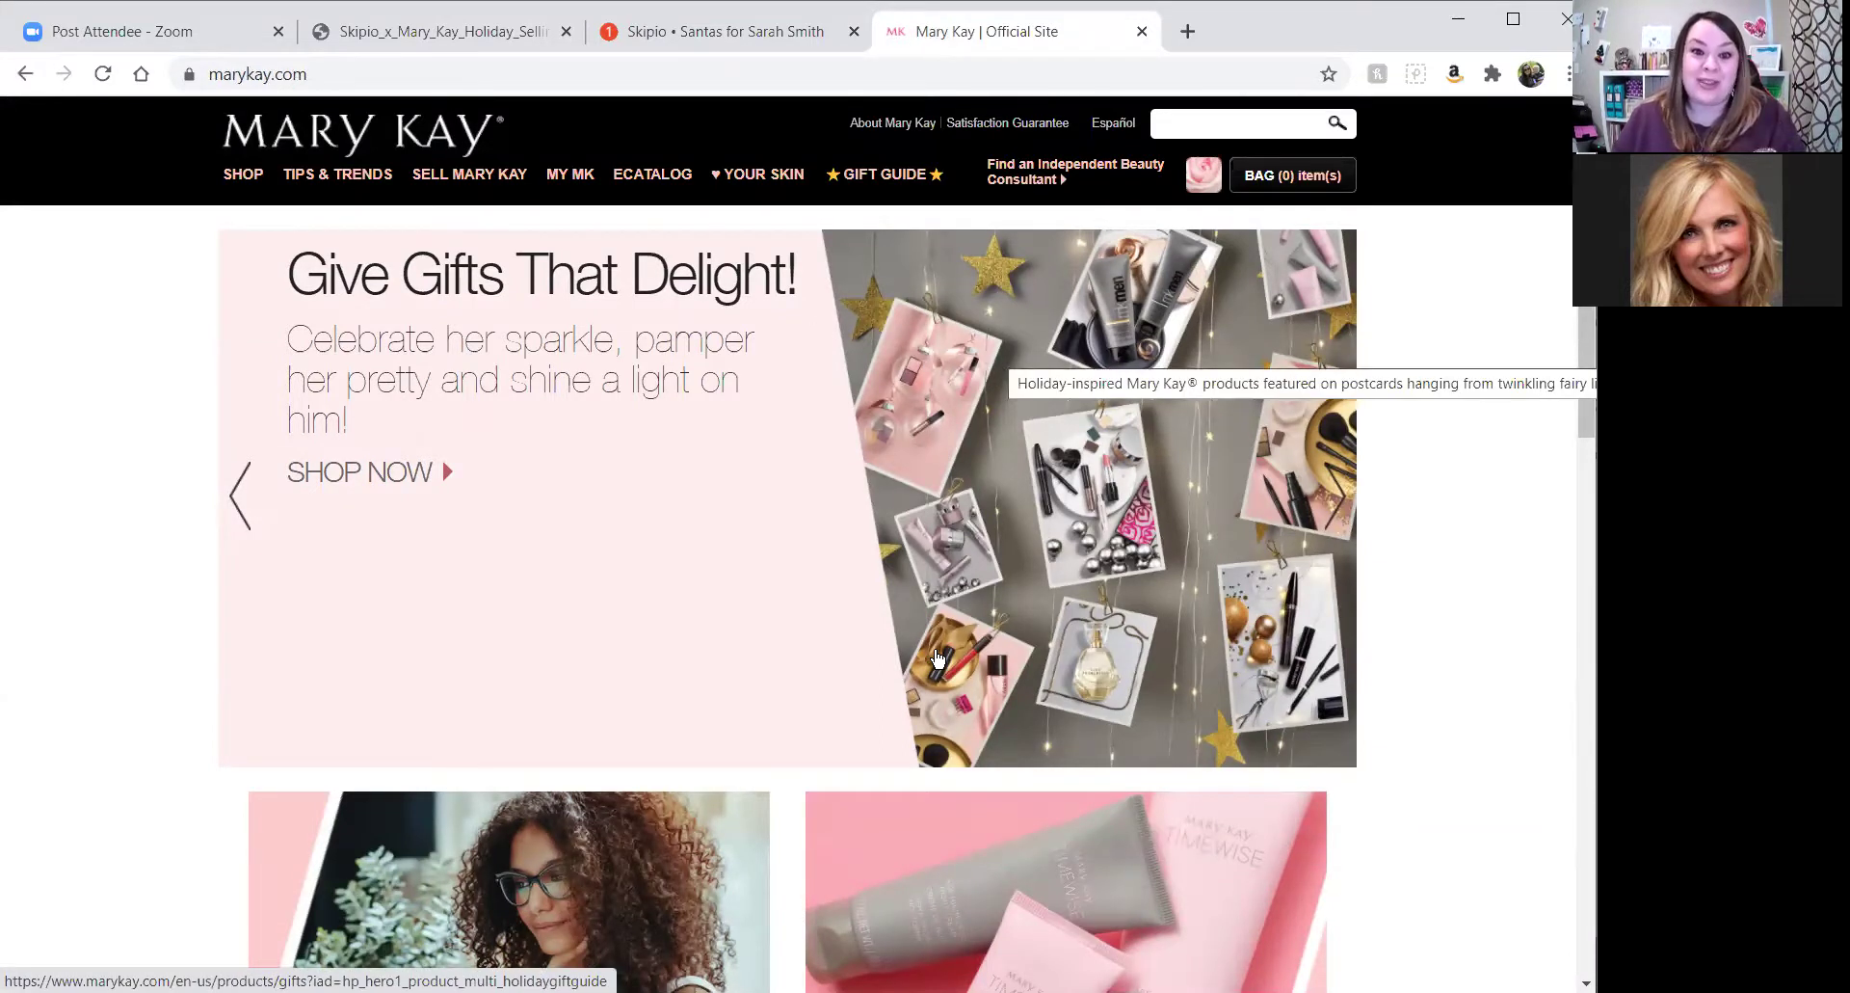
click(698, 33)
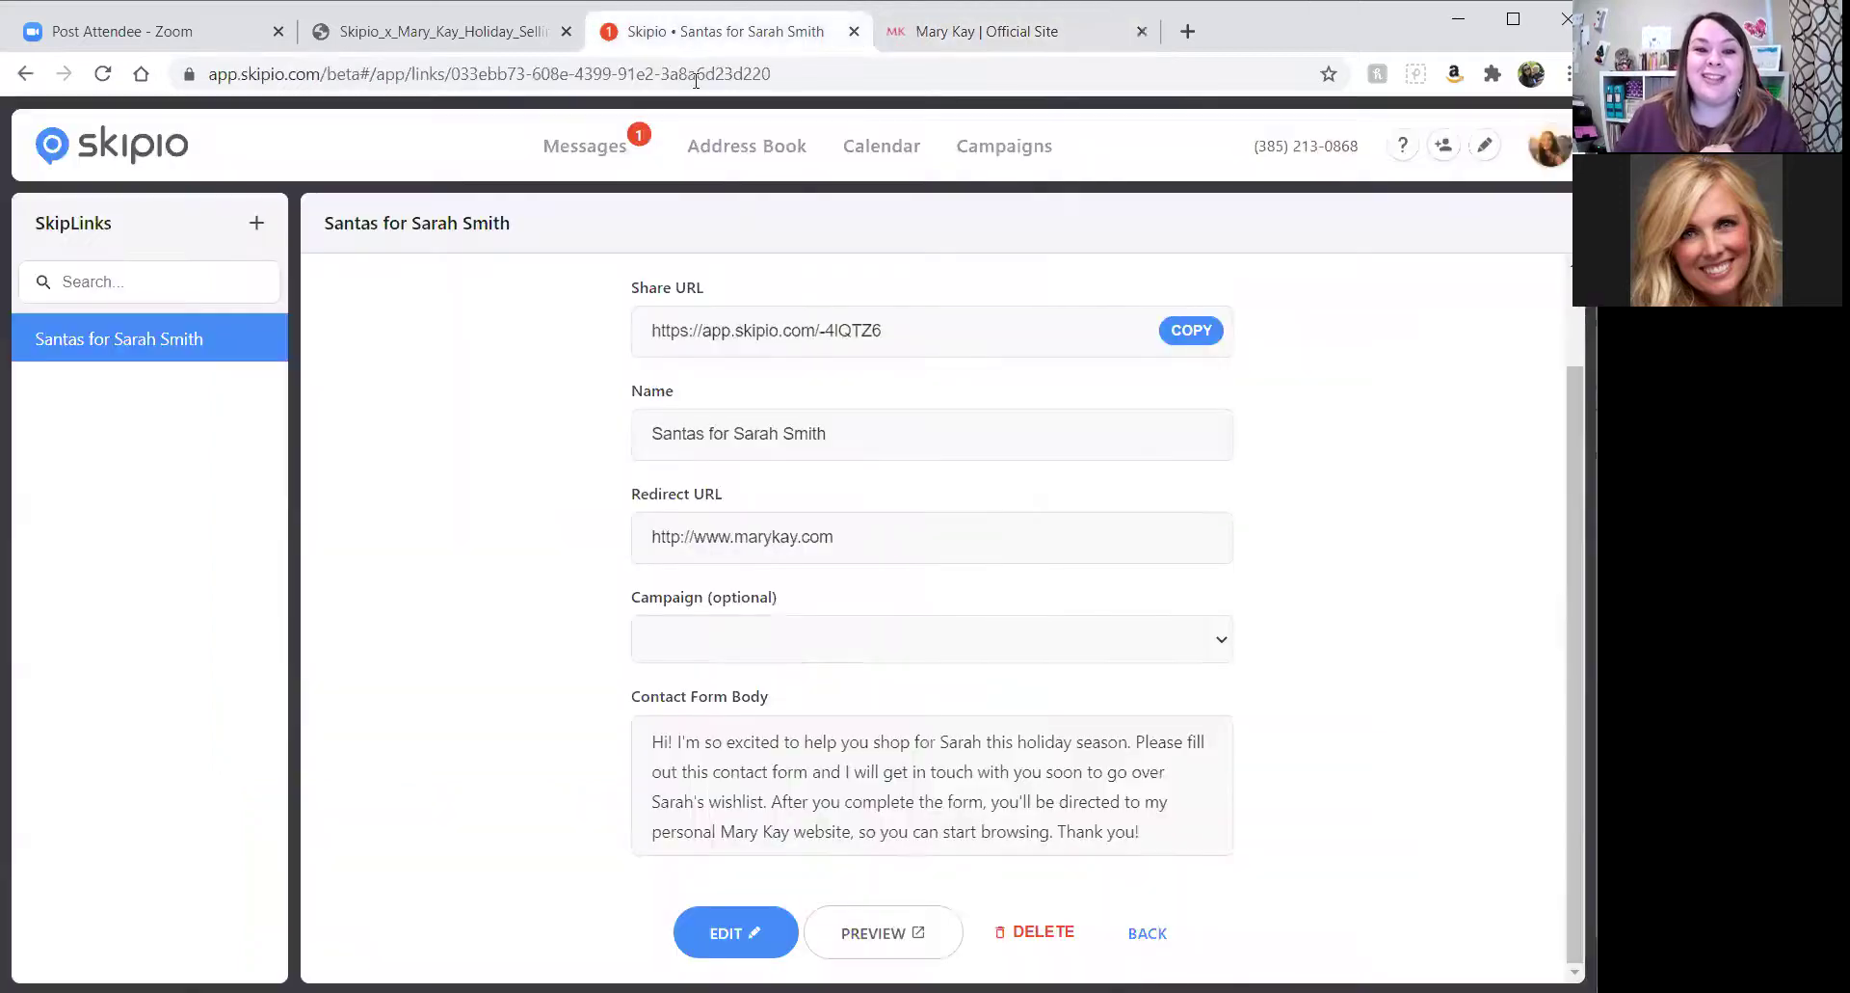
In Address Book, open the 'SkipLink: Santas for…' system group to view its one gathered contact
click(740, 150)
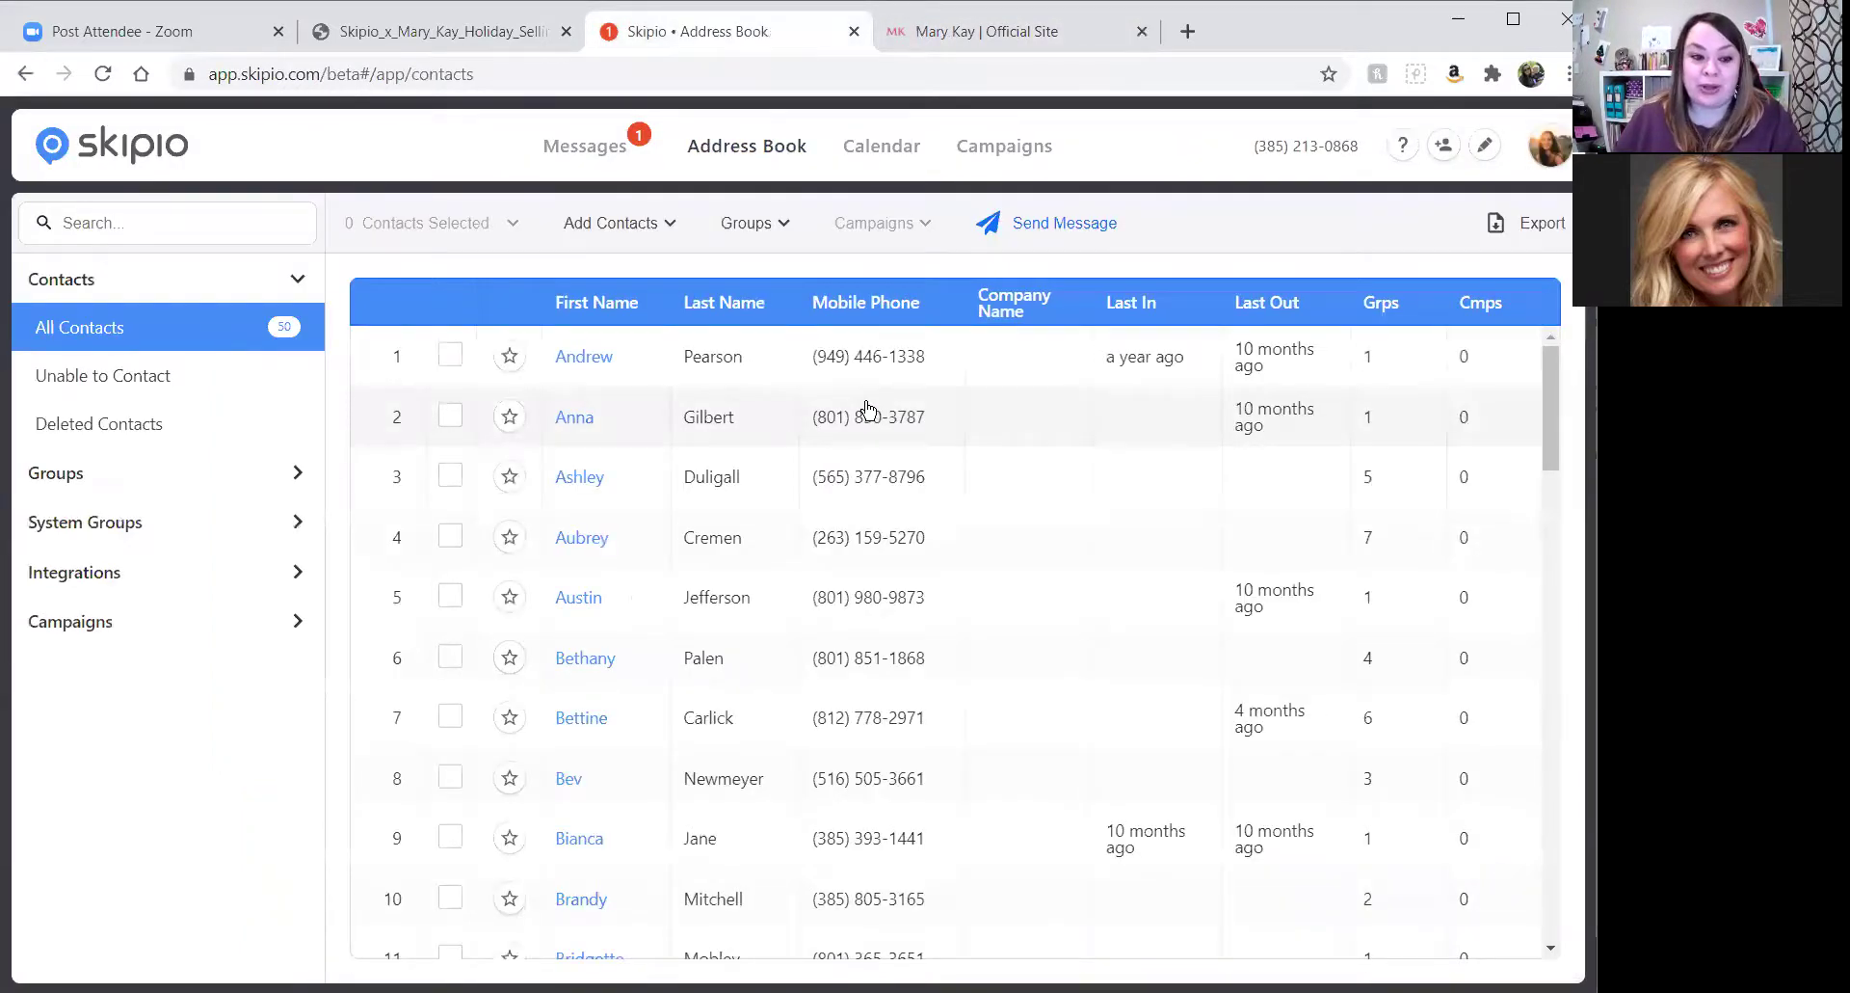
click(106, 526)
scroll(126, 578, down, 10)
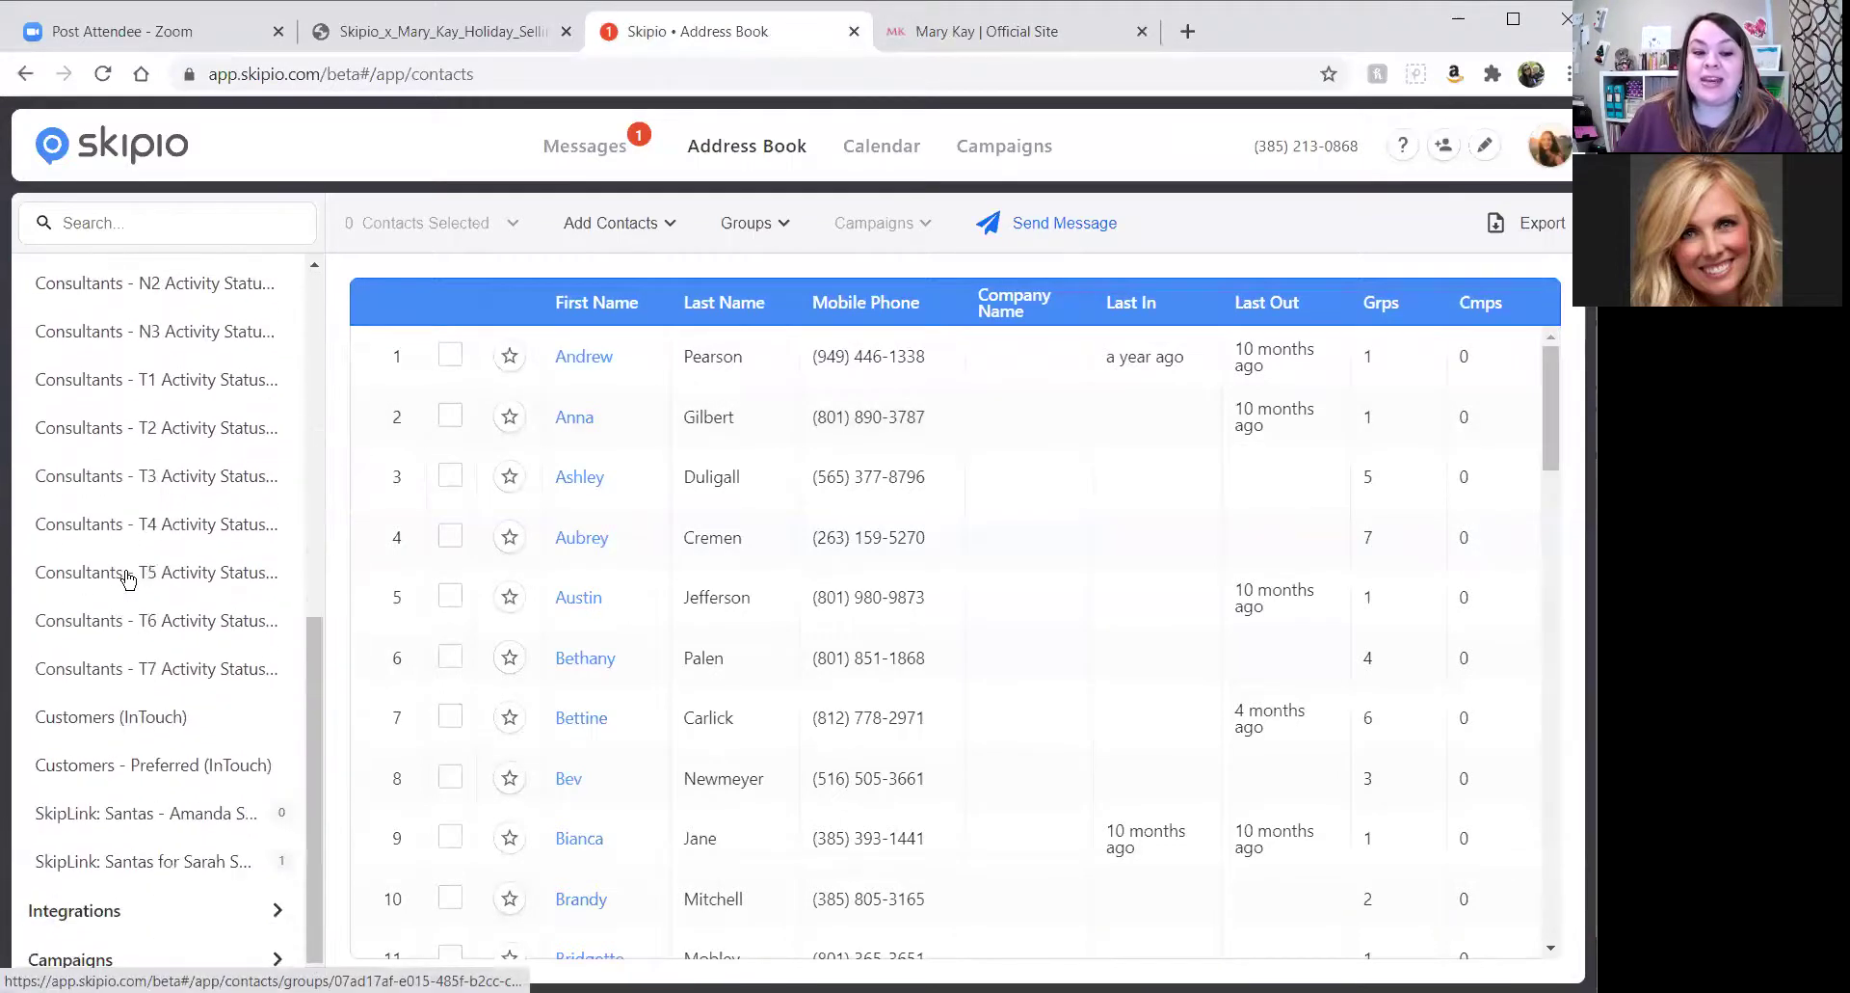
click(141, 862)
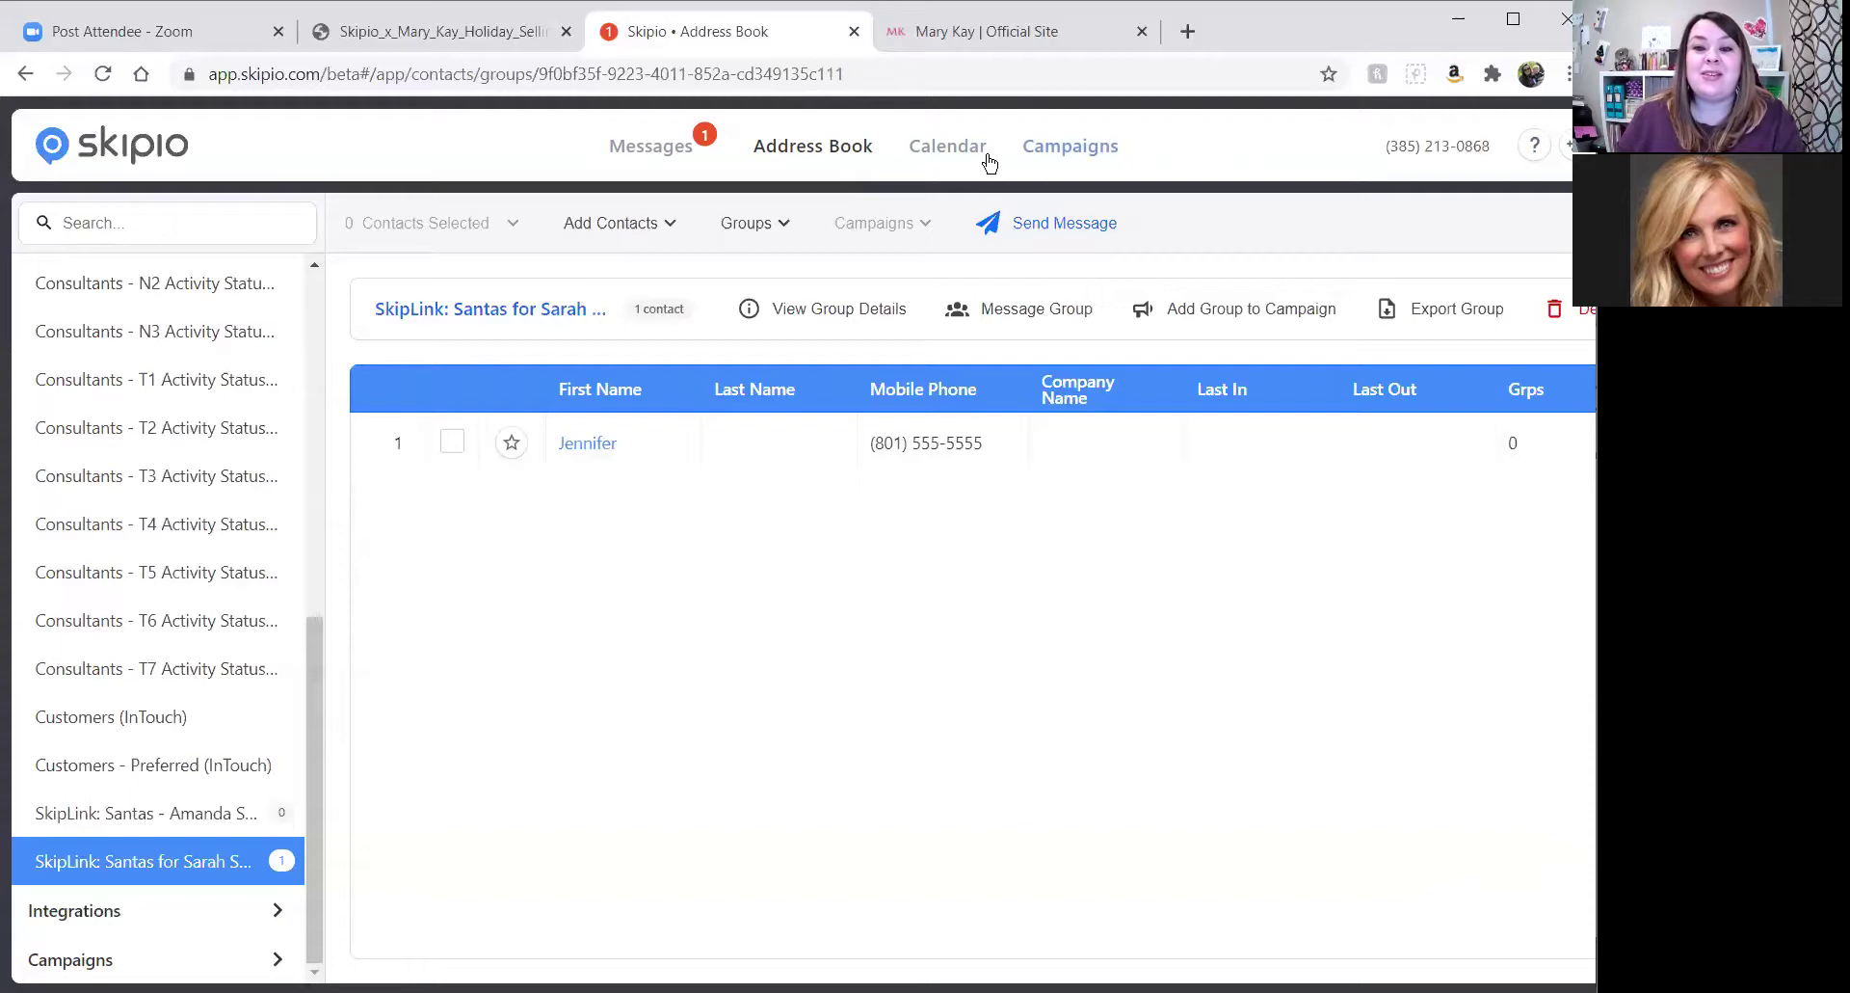
Go to SkipLinks from the account menu and open another blank New Skip Link form
click(110, 146)
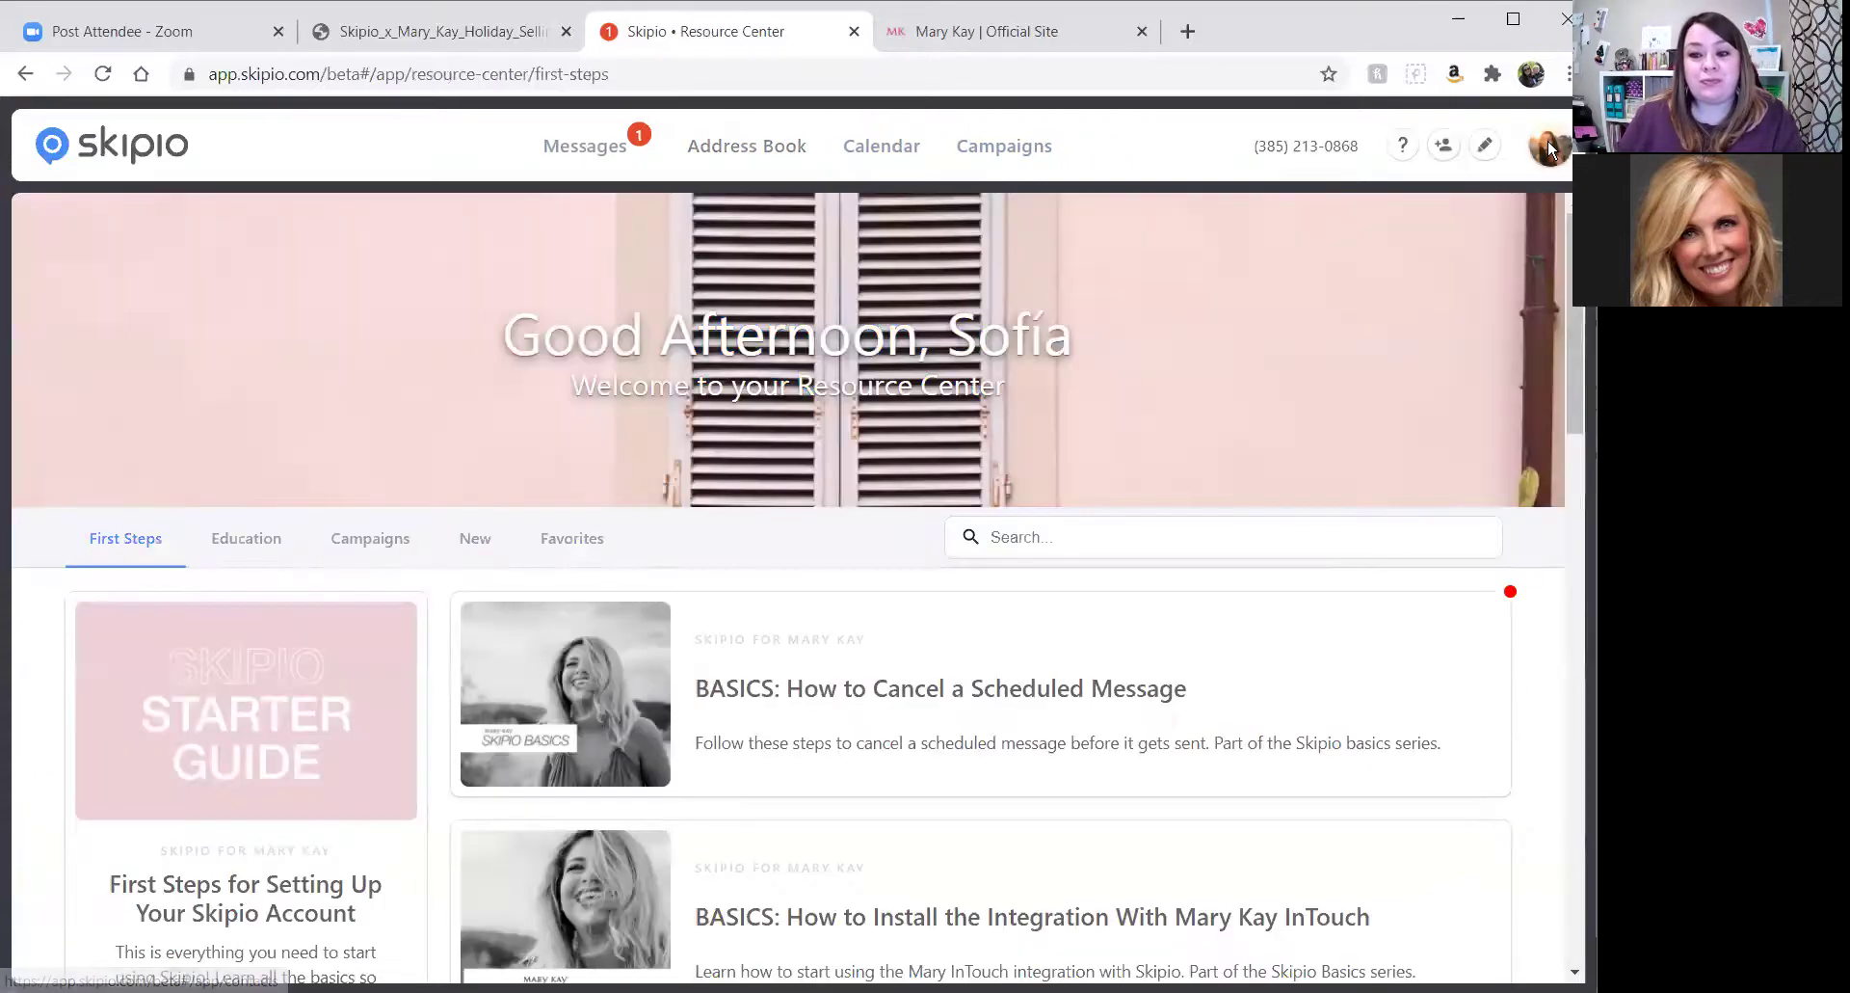
click(1548, 147)
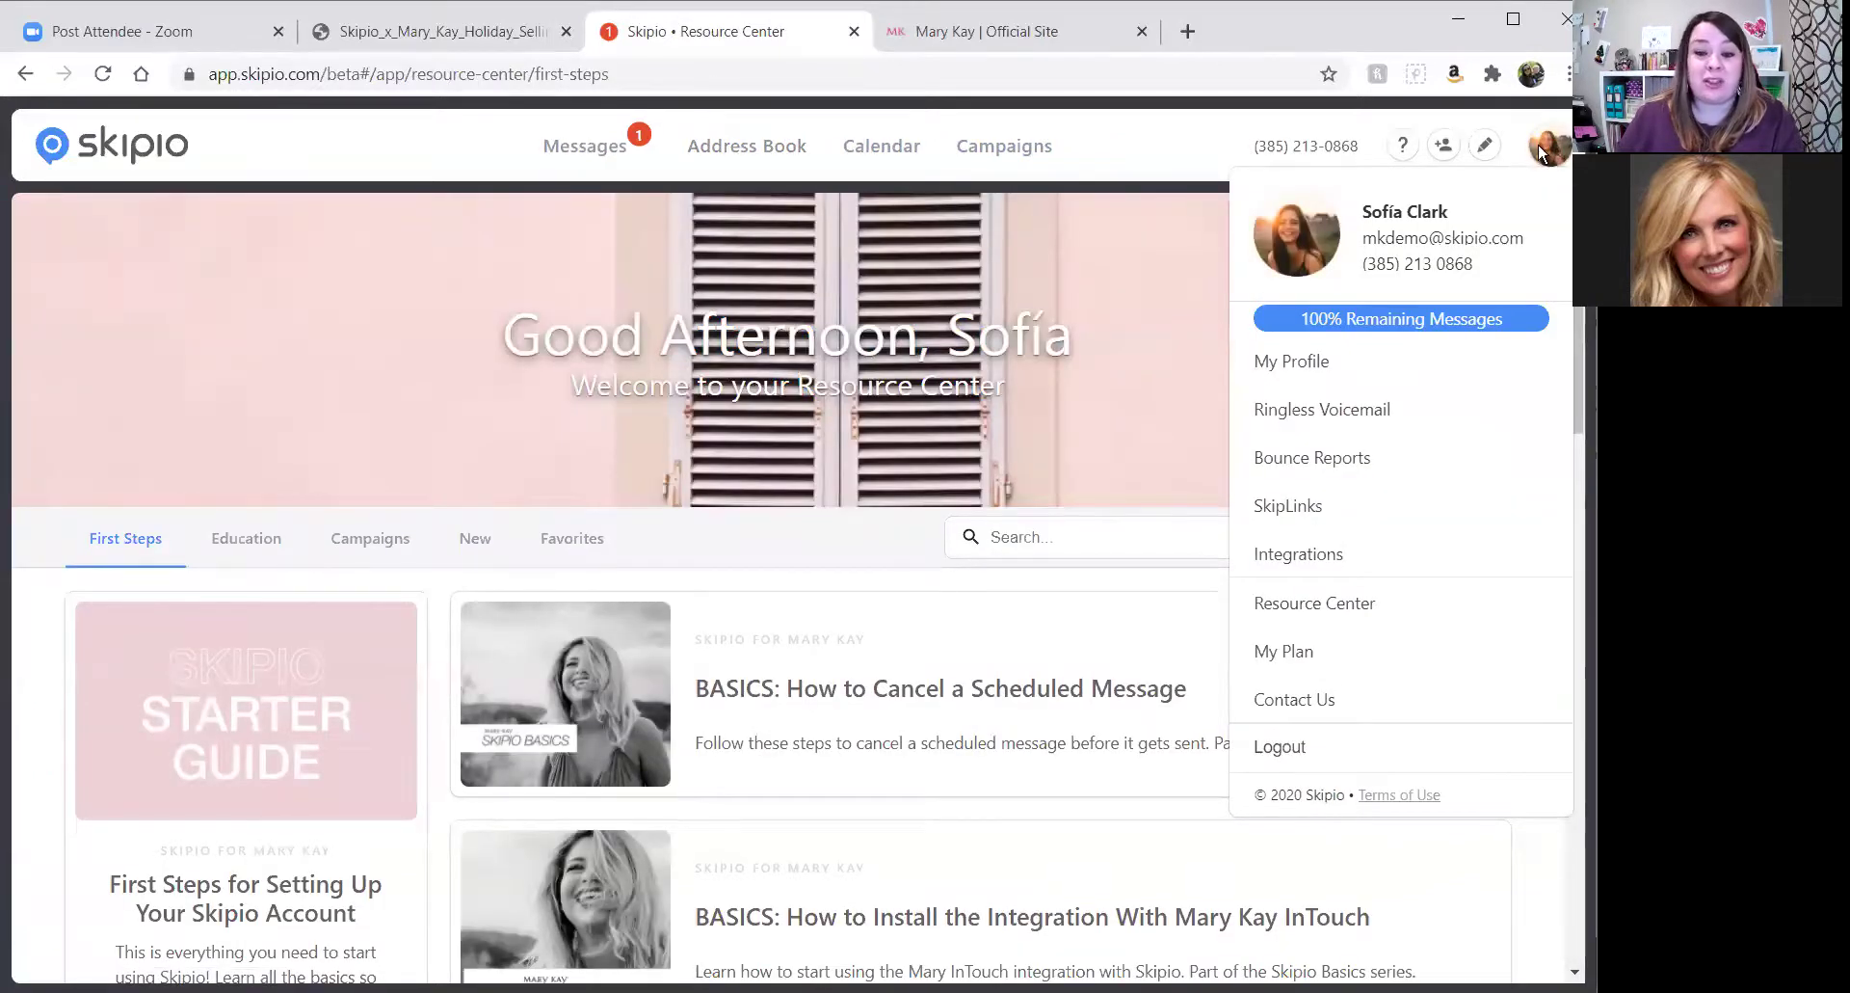
click(1288, 505)
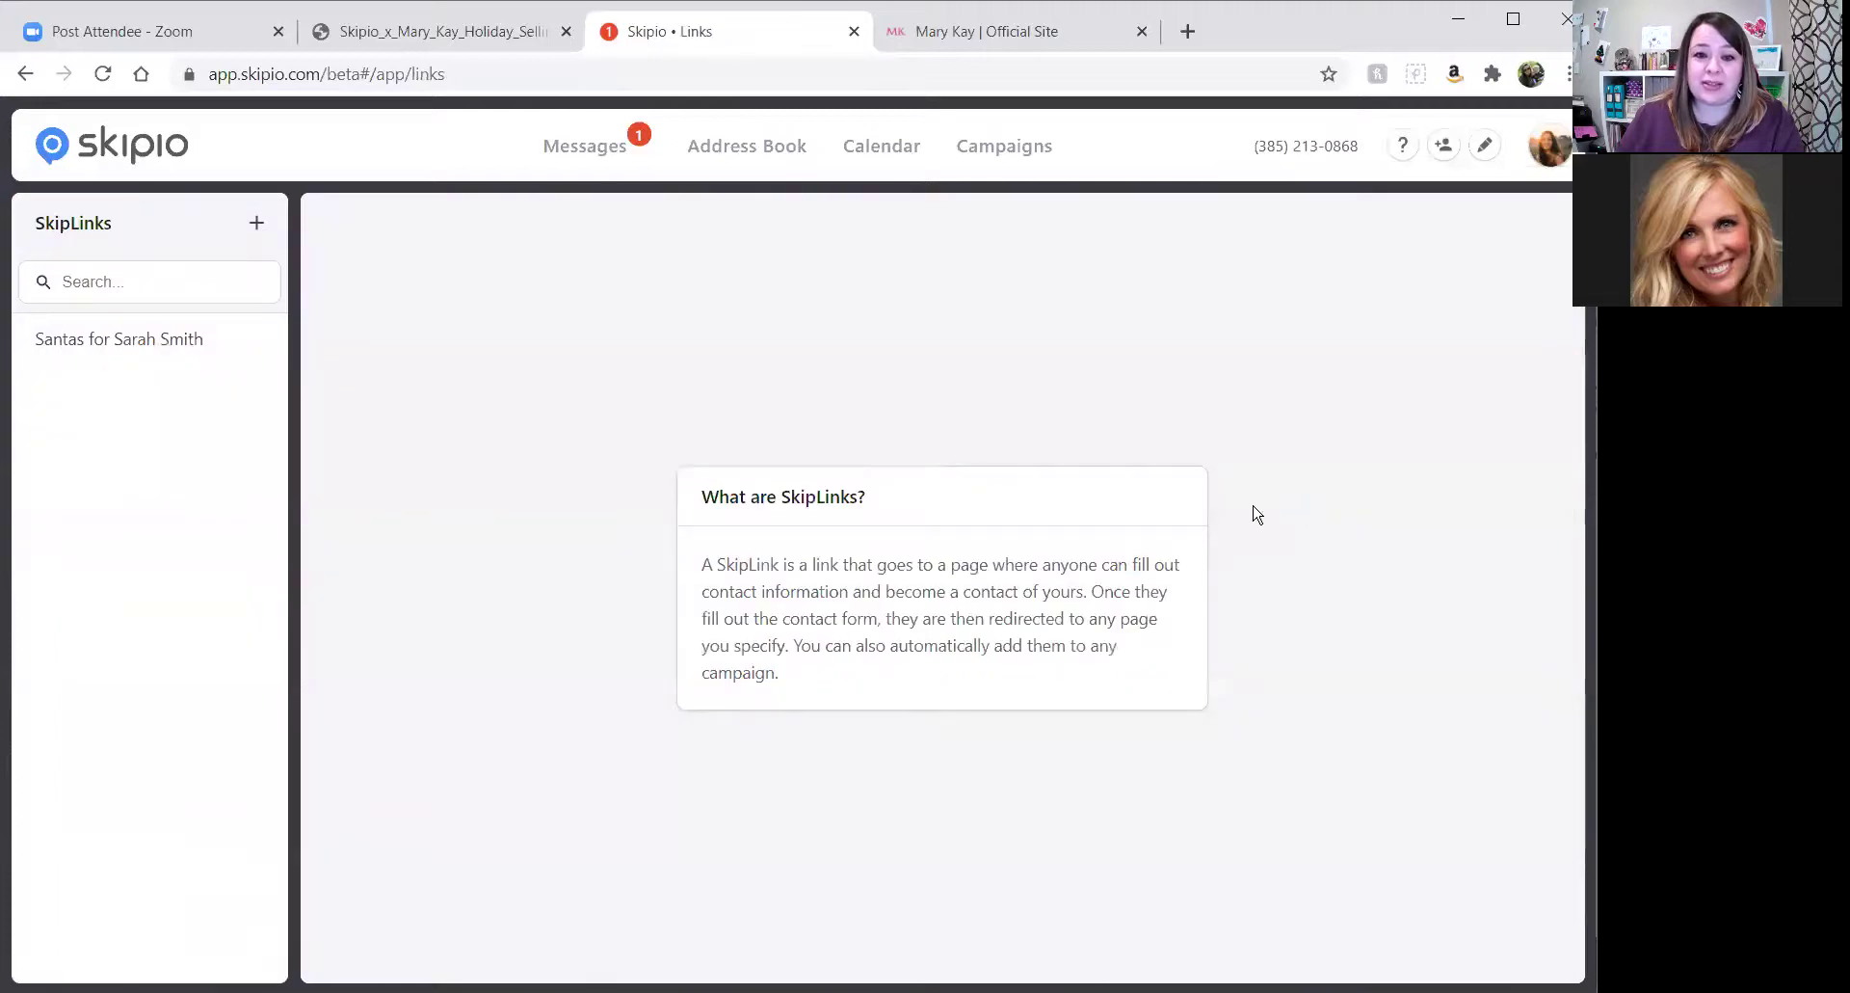
click(255, 227)
click(754, 328)
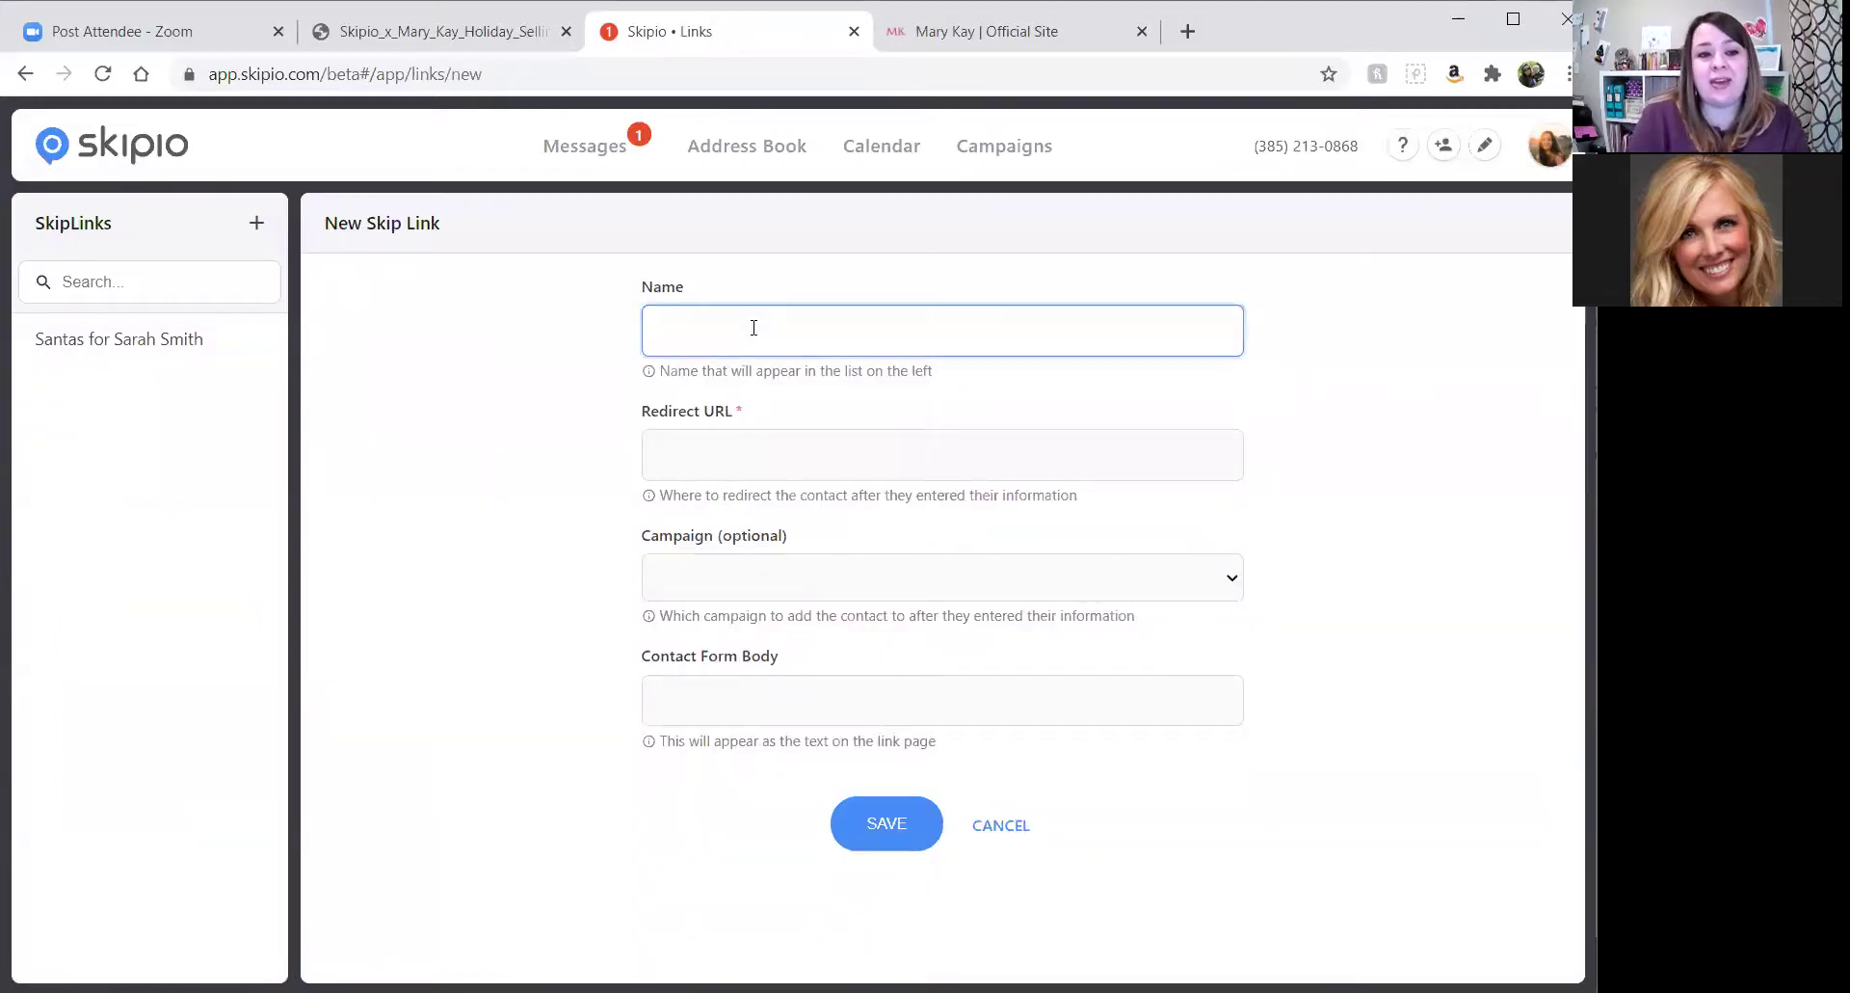
text(Sant)
key(BackSpace)
key(BackSpace)
text(ntas for customers)
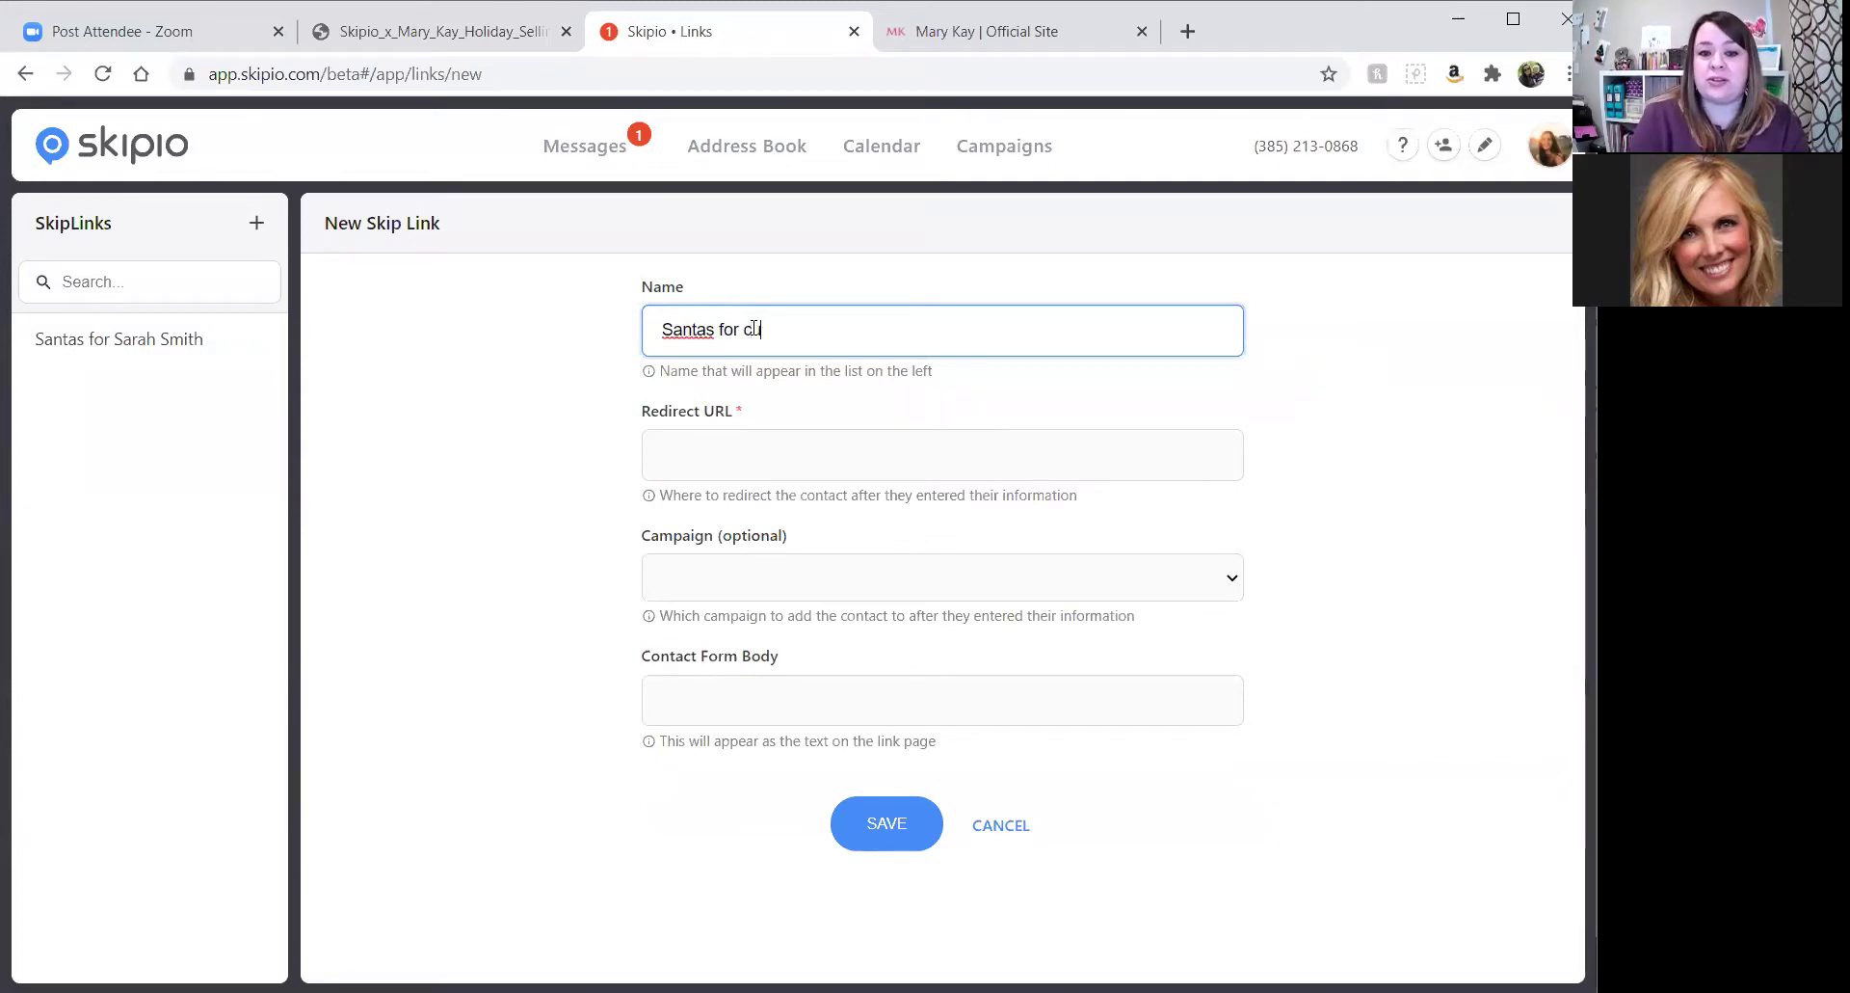
click(808, 453)
text(www.mar)
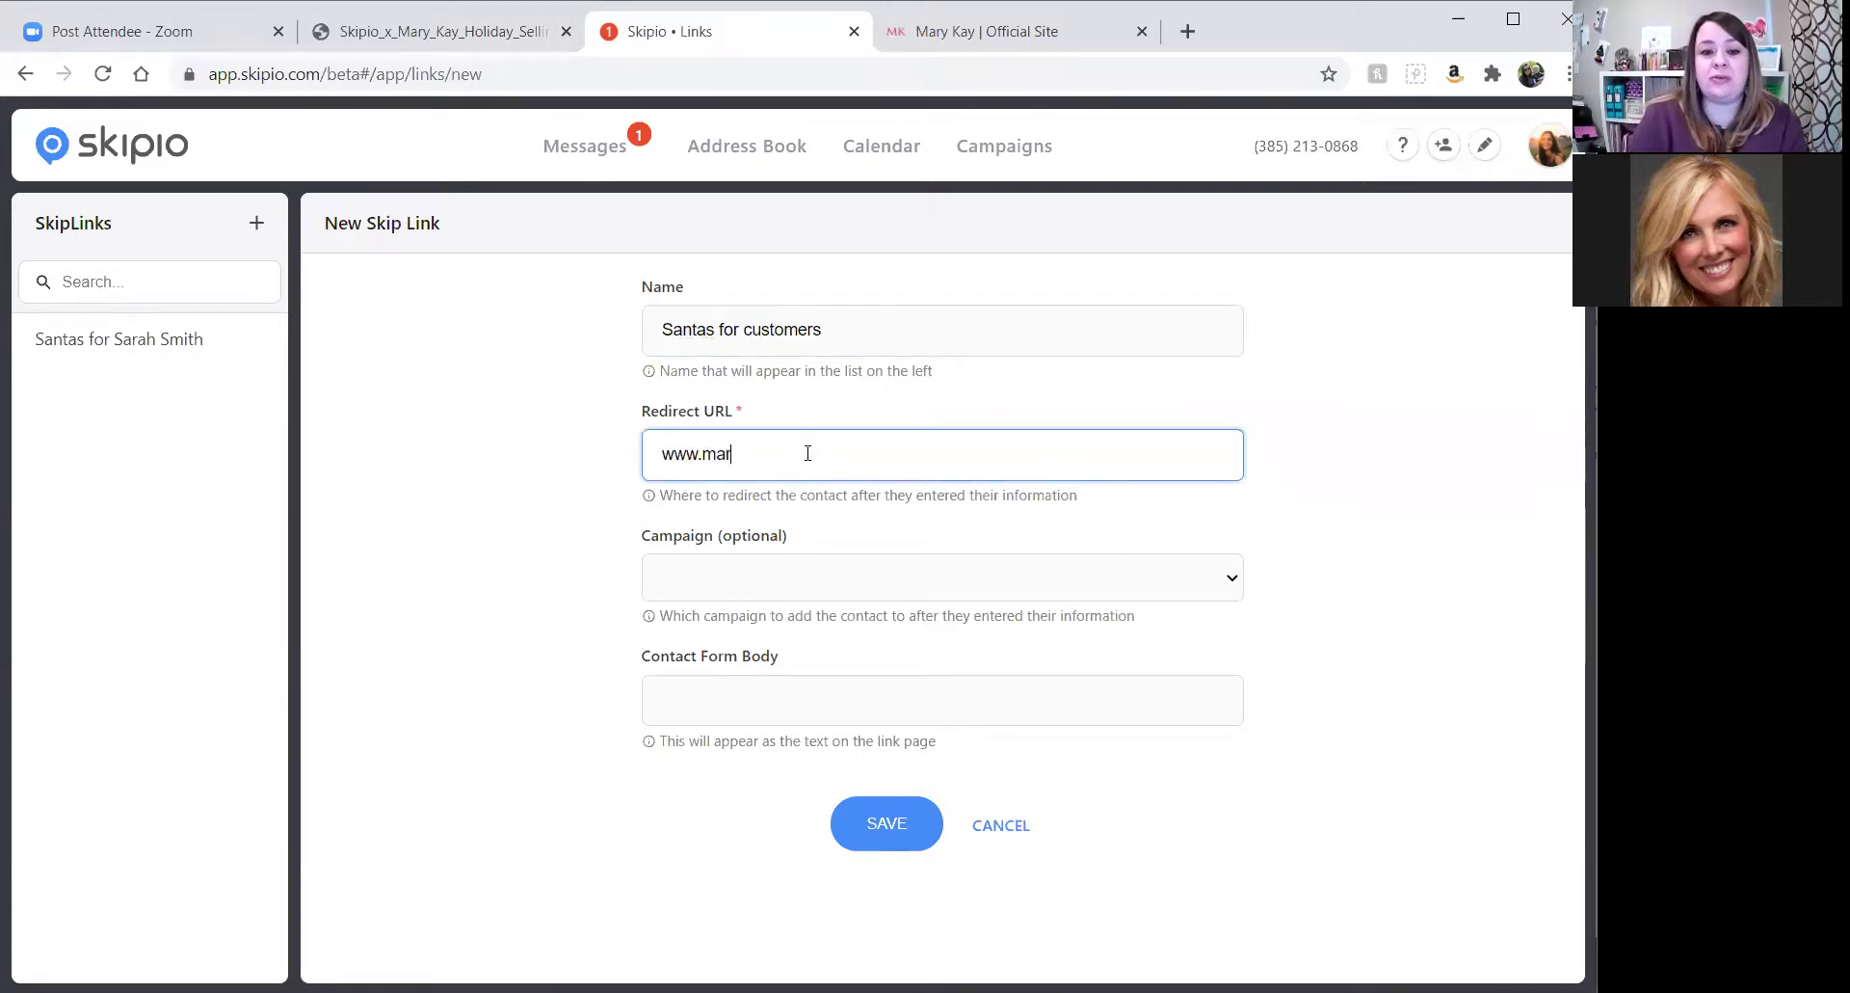
text(ykay.com)
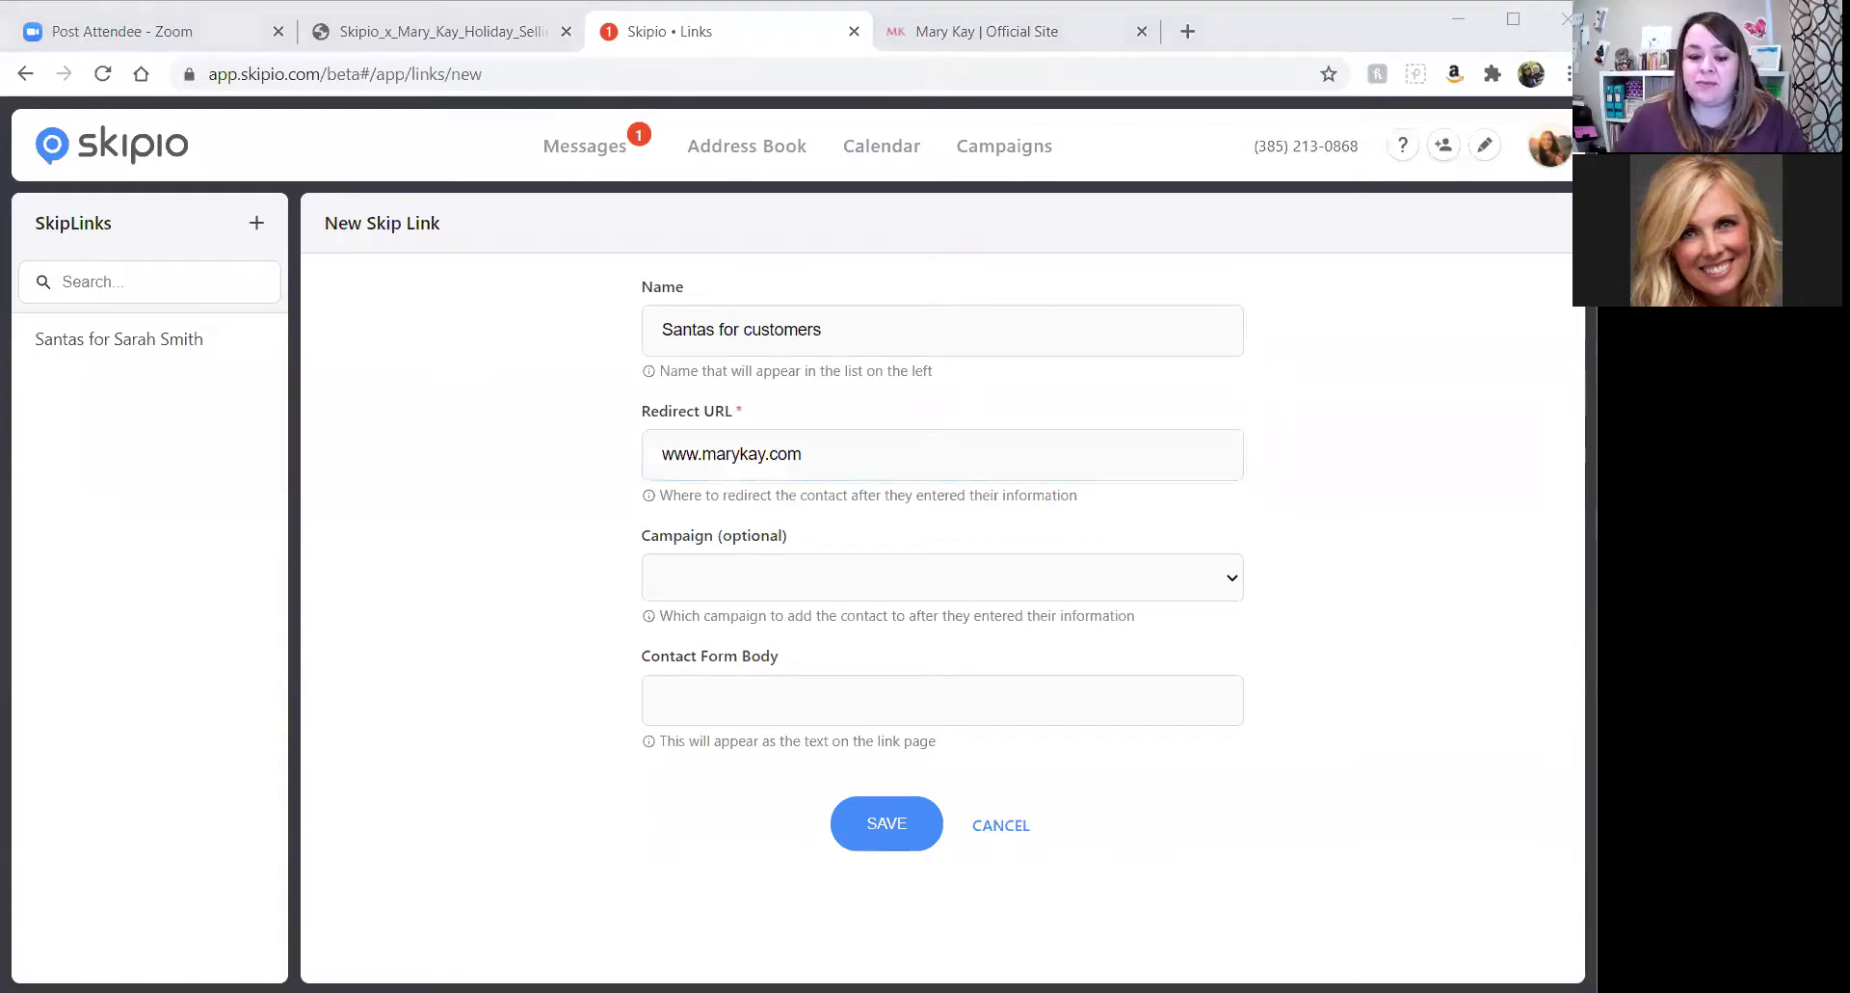
click(867, 701)
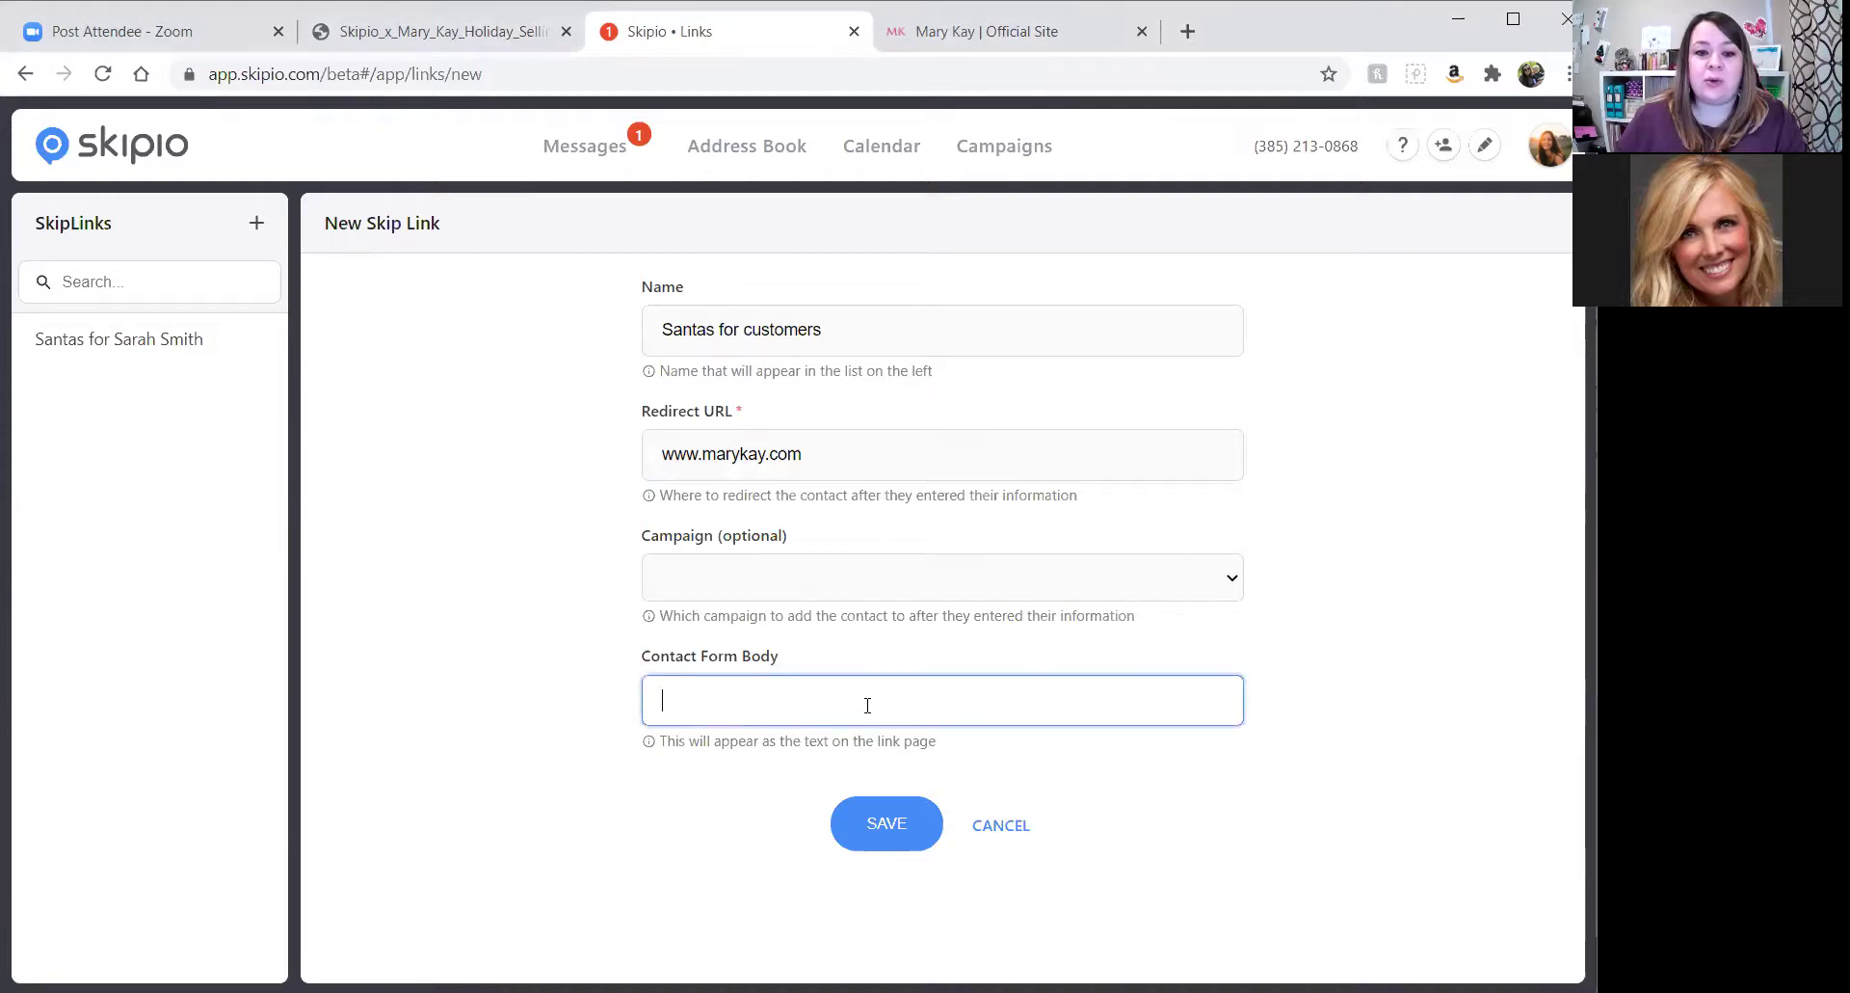
Paste the wishlist greeting as the contact form body and attach the 'Reach out to Santa' campaign
text(Hello! If you've received this form link, that means someone you love has a Mary Kay wishlist saved with me. Please fill out this contact form and I will get in touch with you soon to go over their wishlist and help you with your holiday shopping. After you complete the form, you'll be directed to my personal Mary Kay website, so you can start browsing. Thank you!)
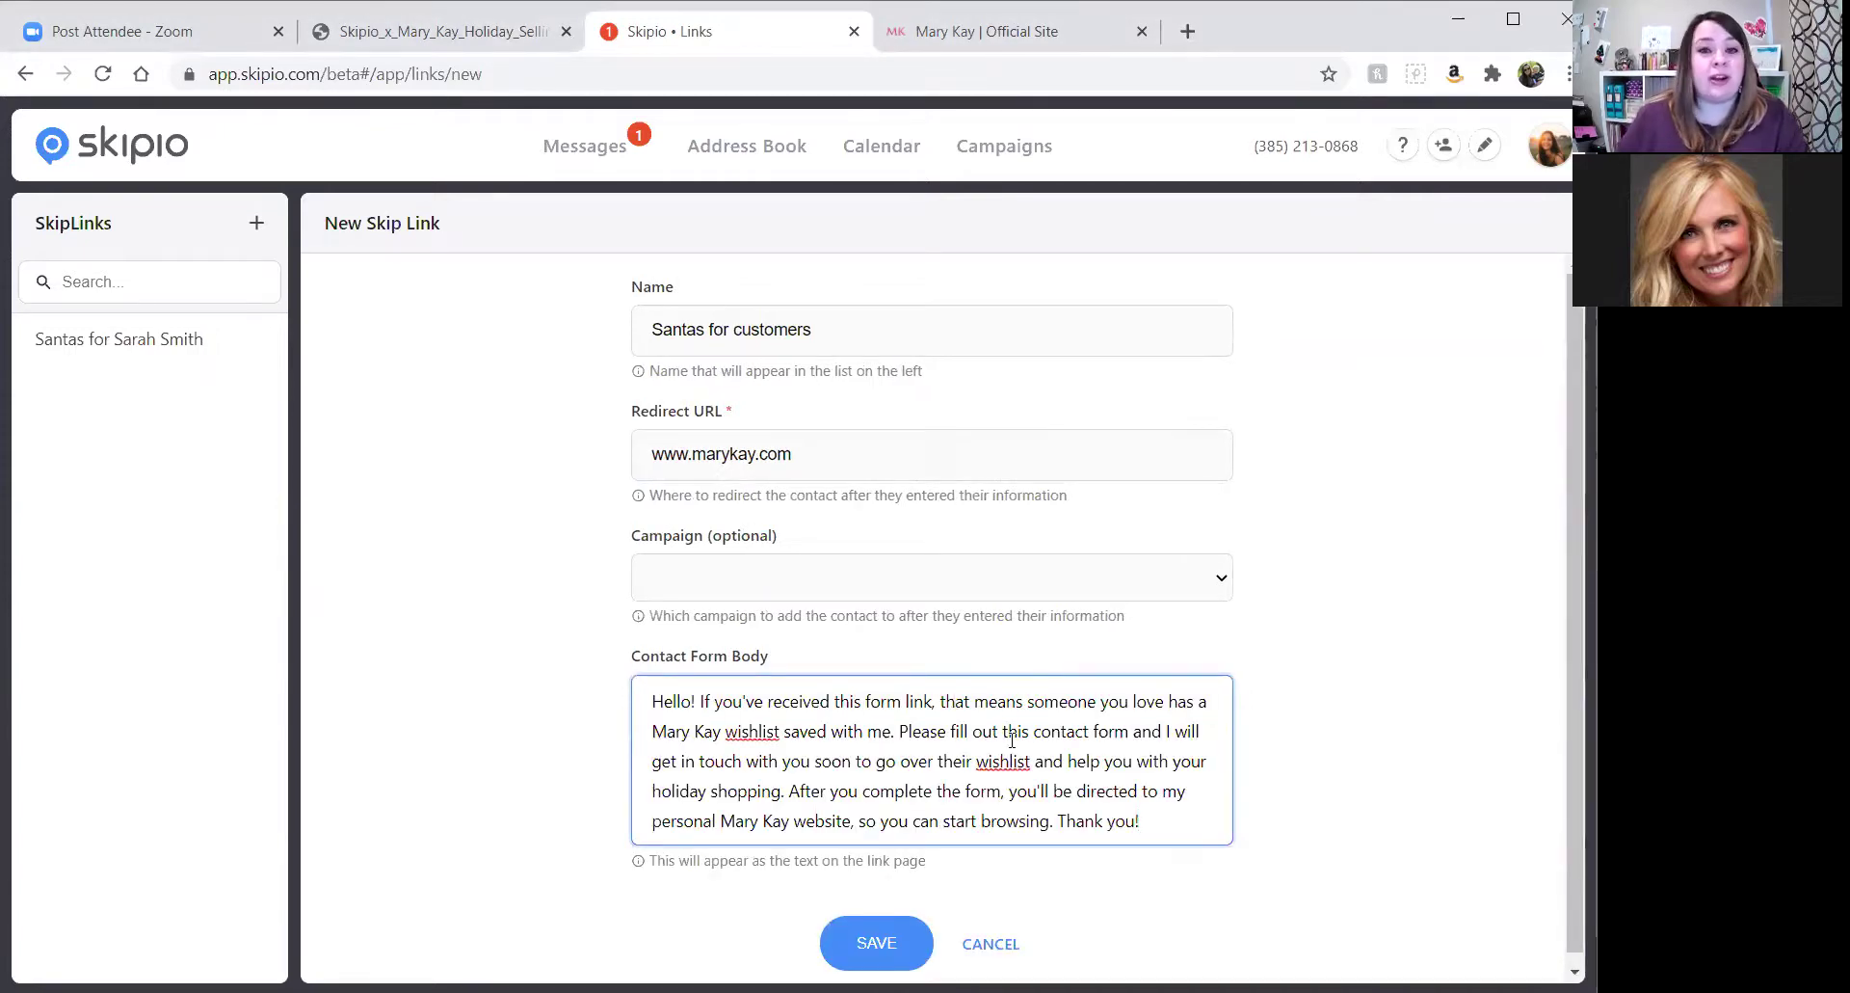
click(792, 583)
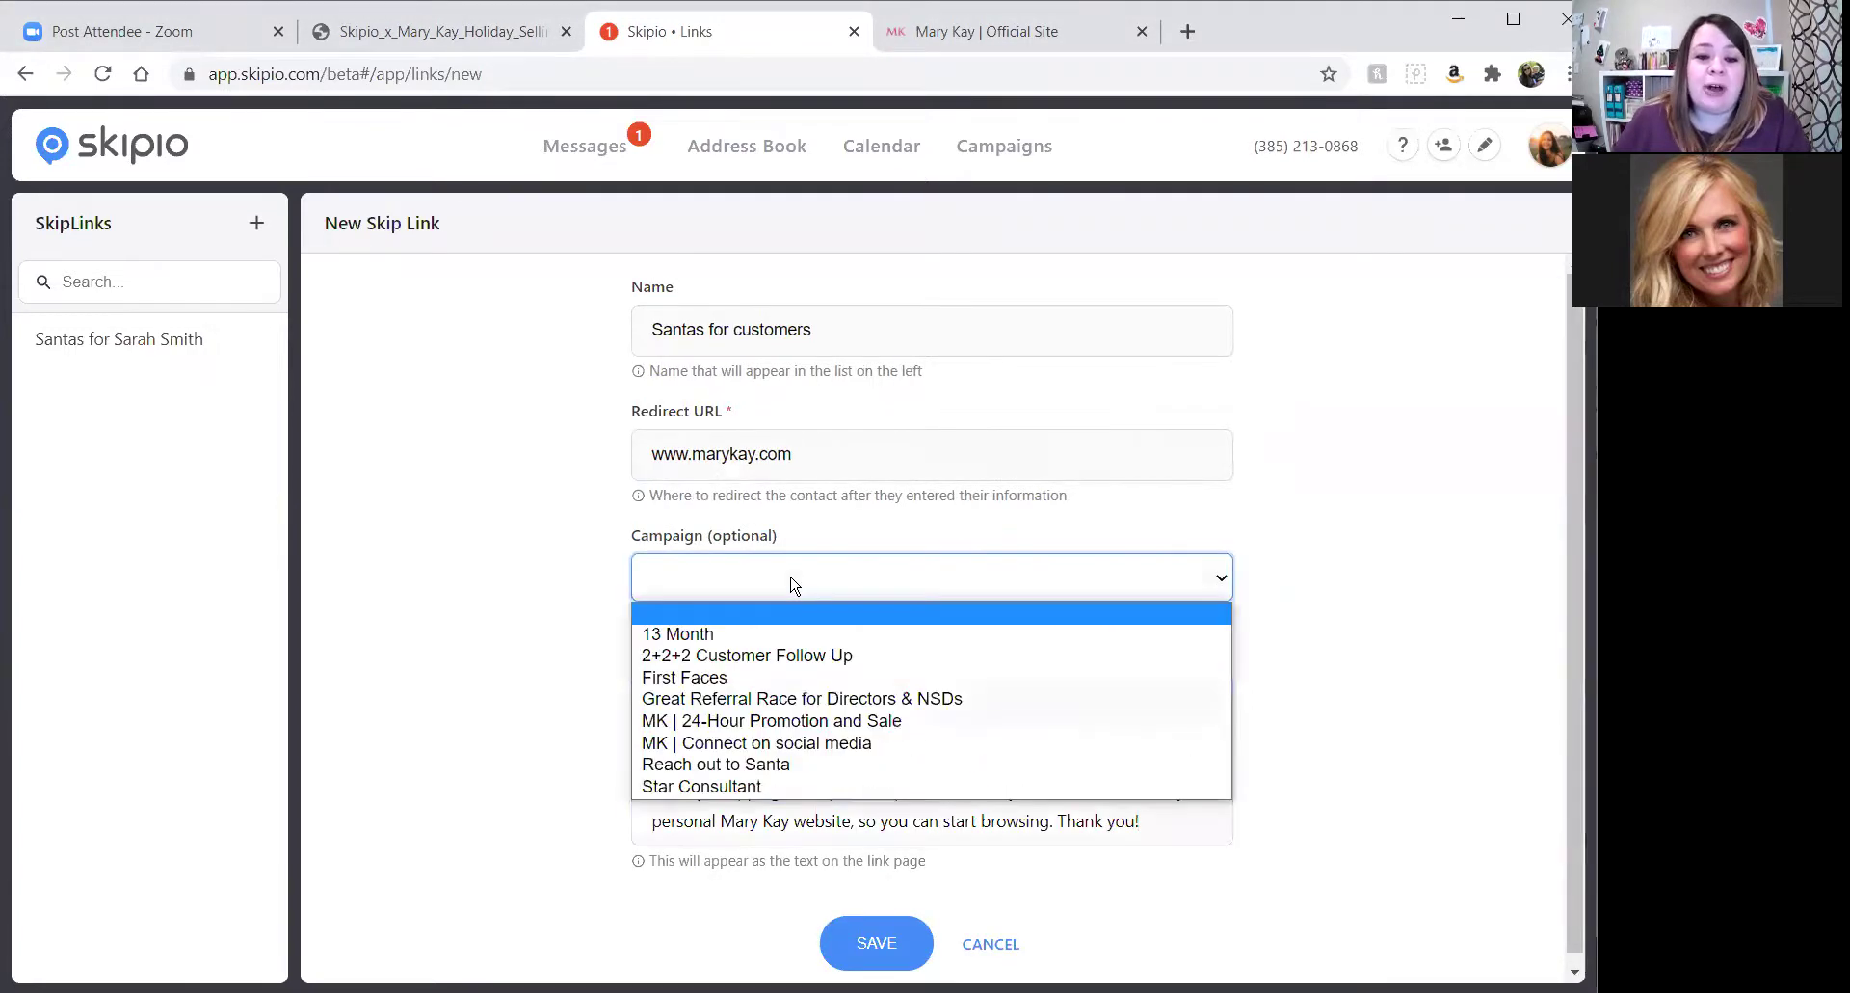
click(761, 766)
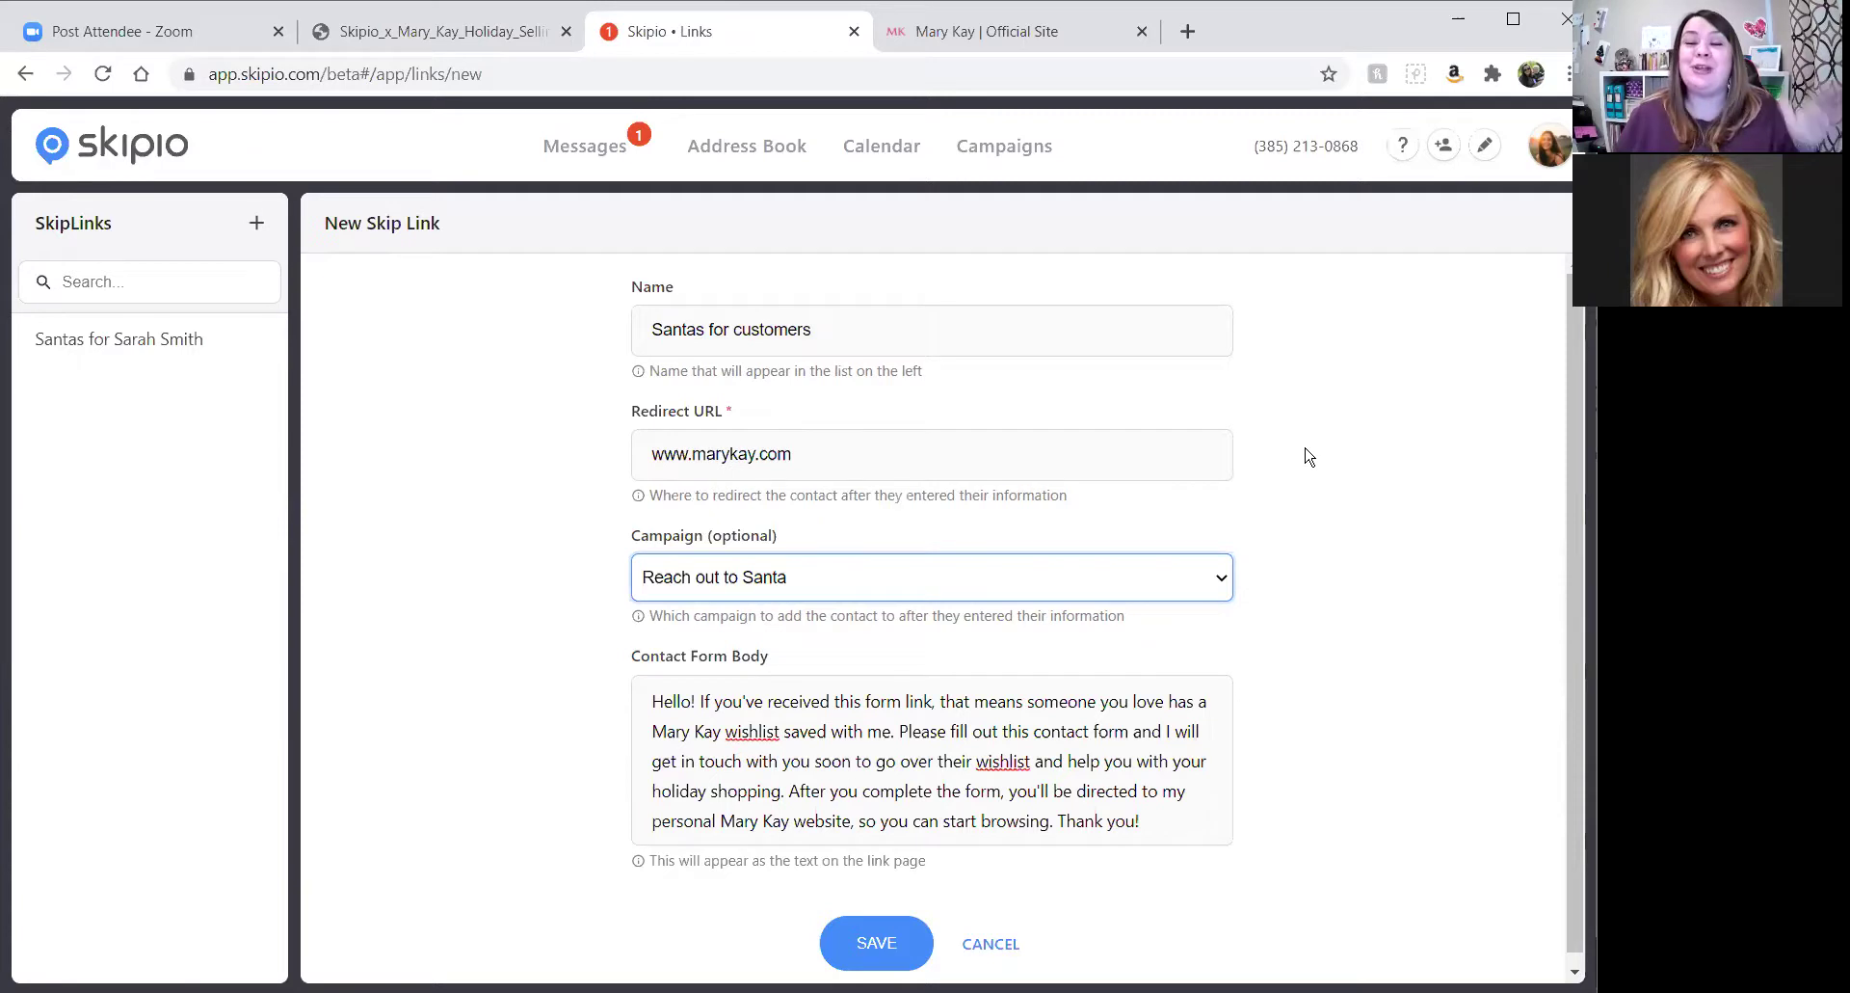
scroll(982, 613, down, 1)
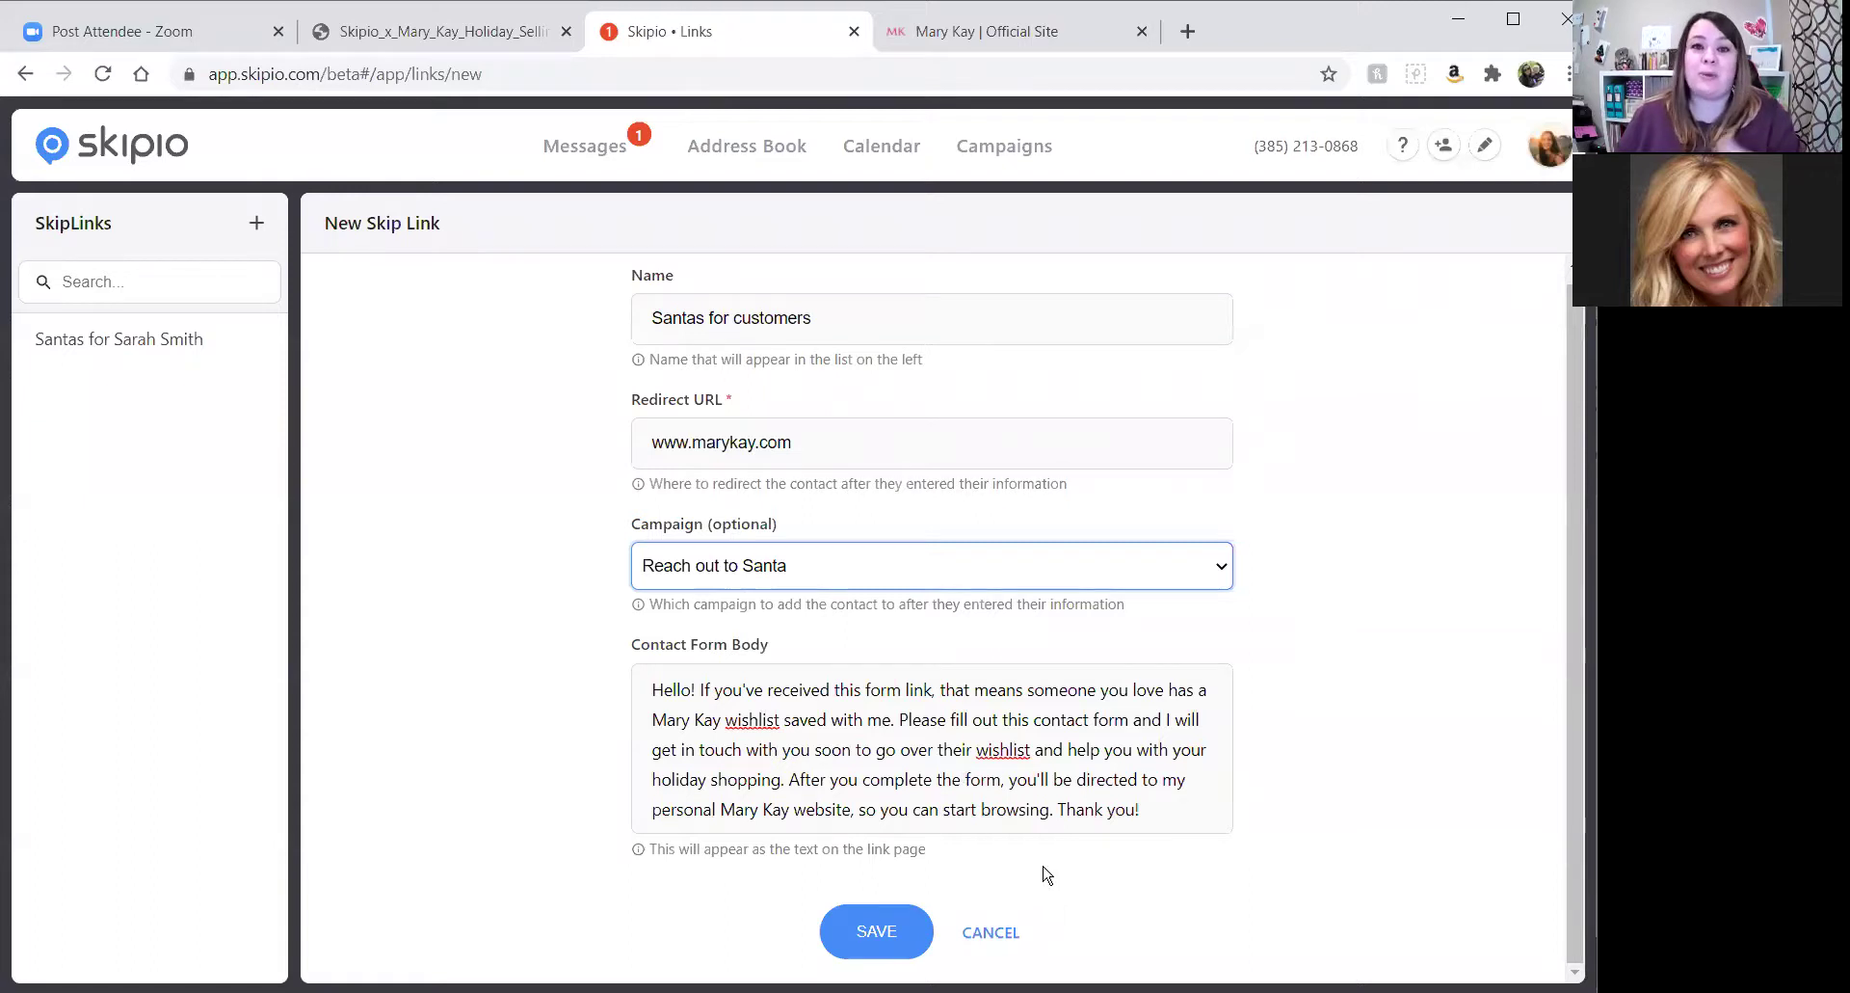
Save 'Santas for customers', copy its share URL, preview its contact form, then return to Skipio
click(876, 930)
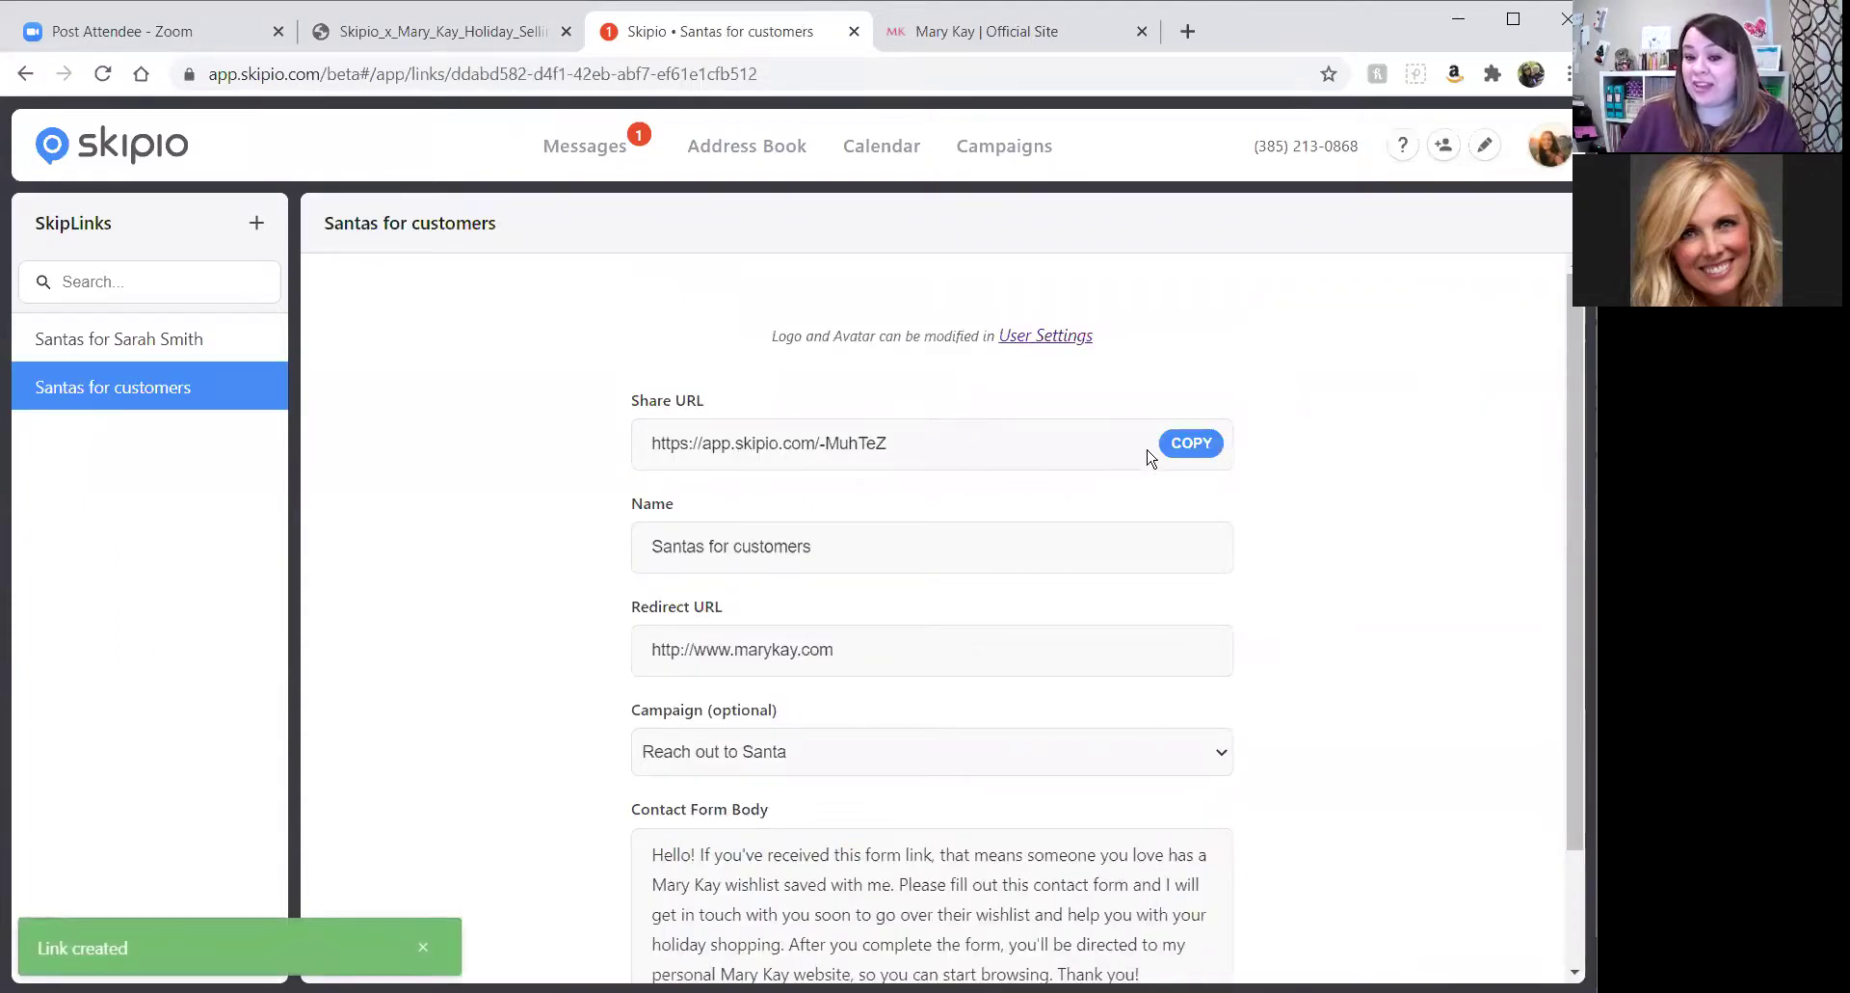
click(1195, 443)
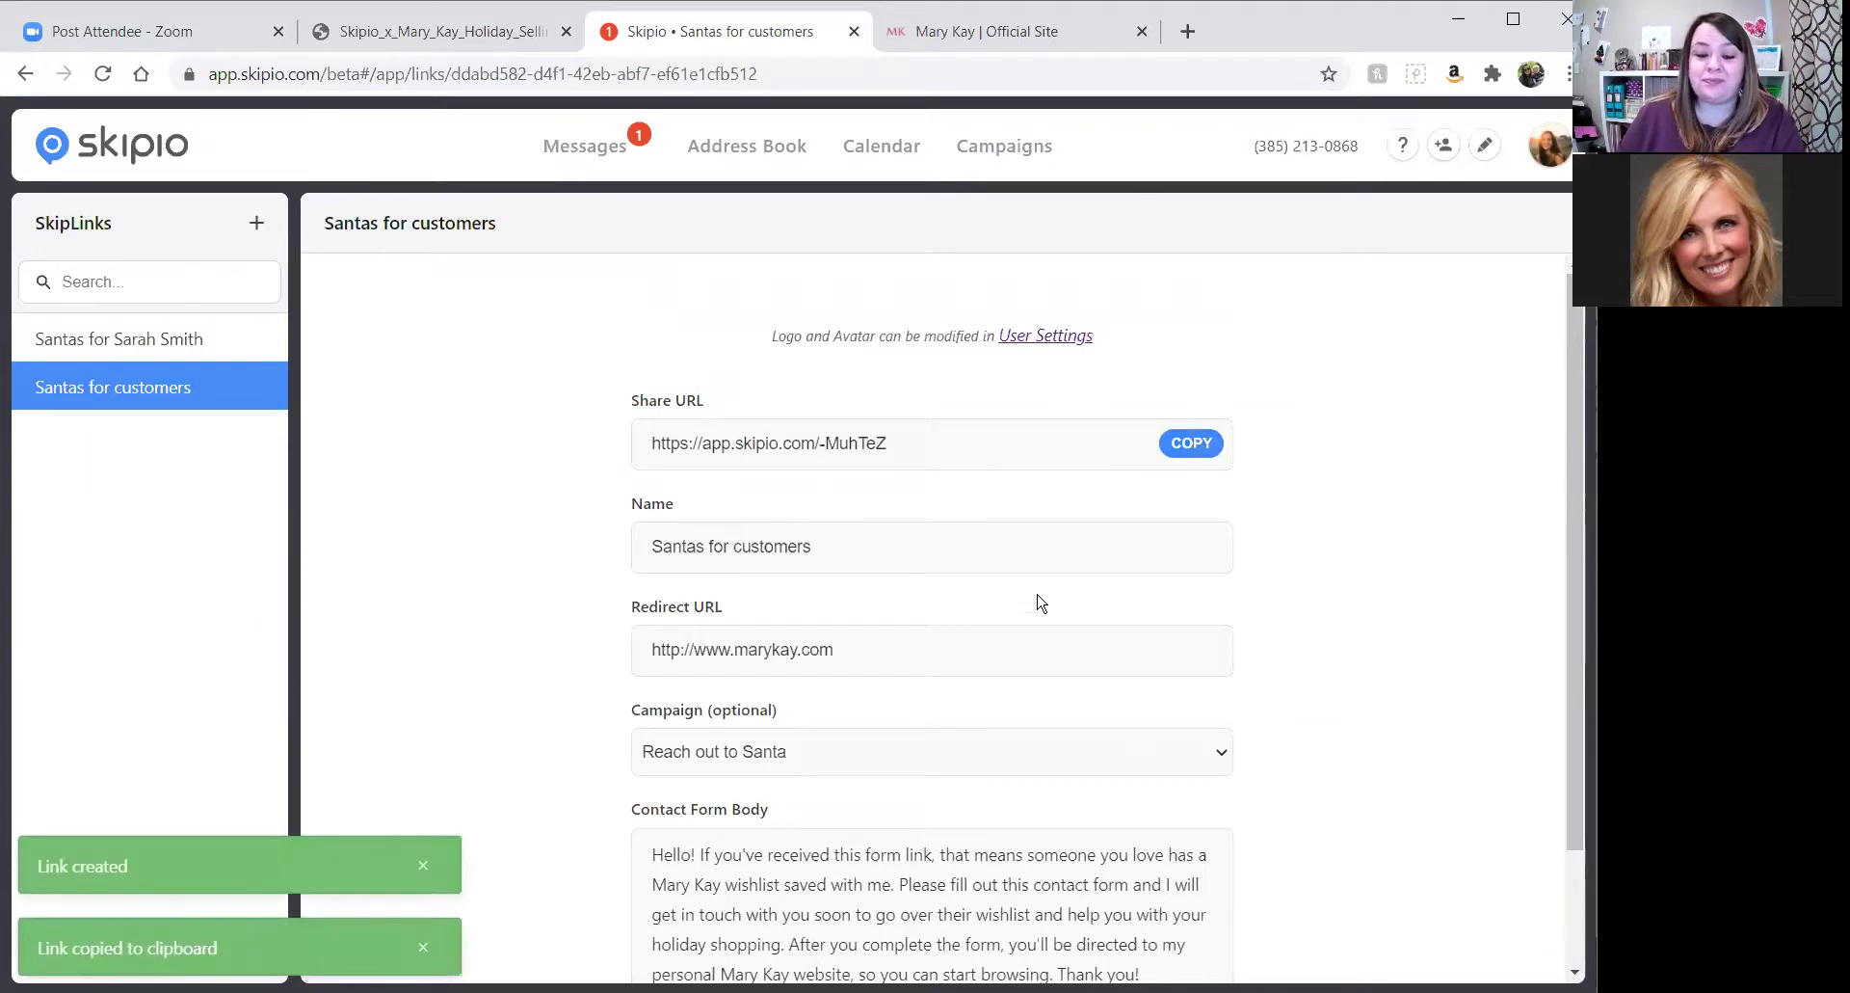
scroll(1041, 602, down, 2)
click(900, 930)
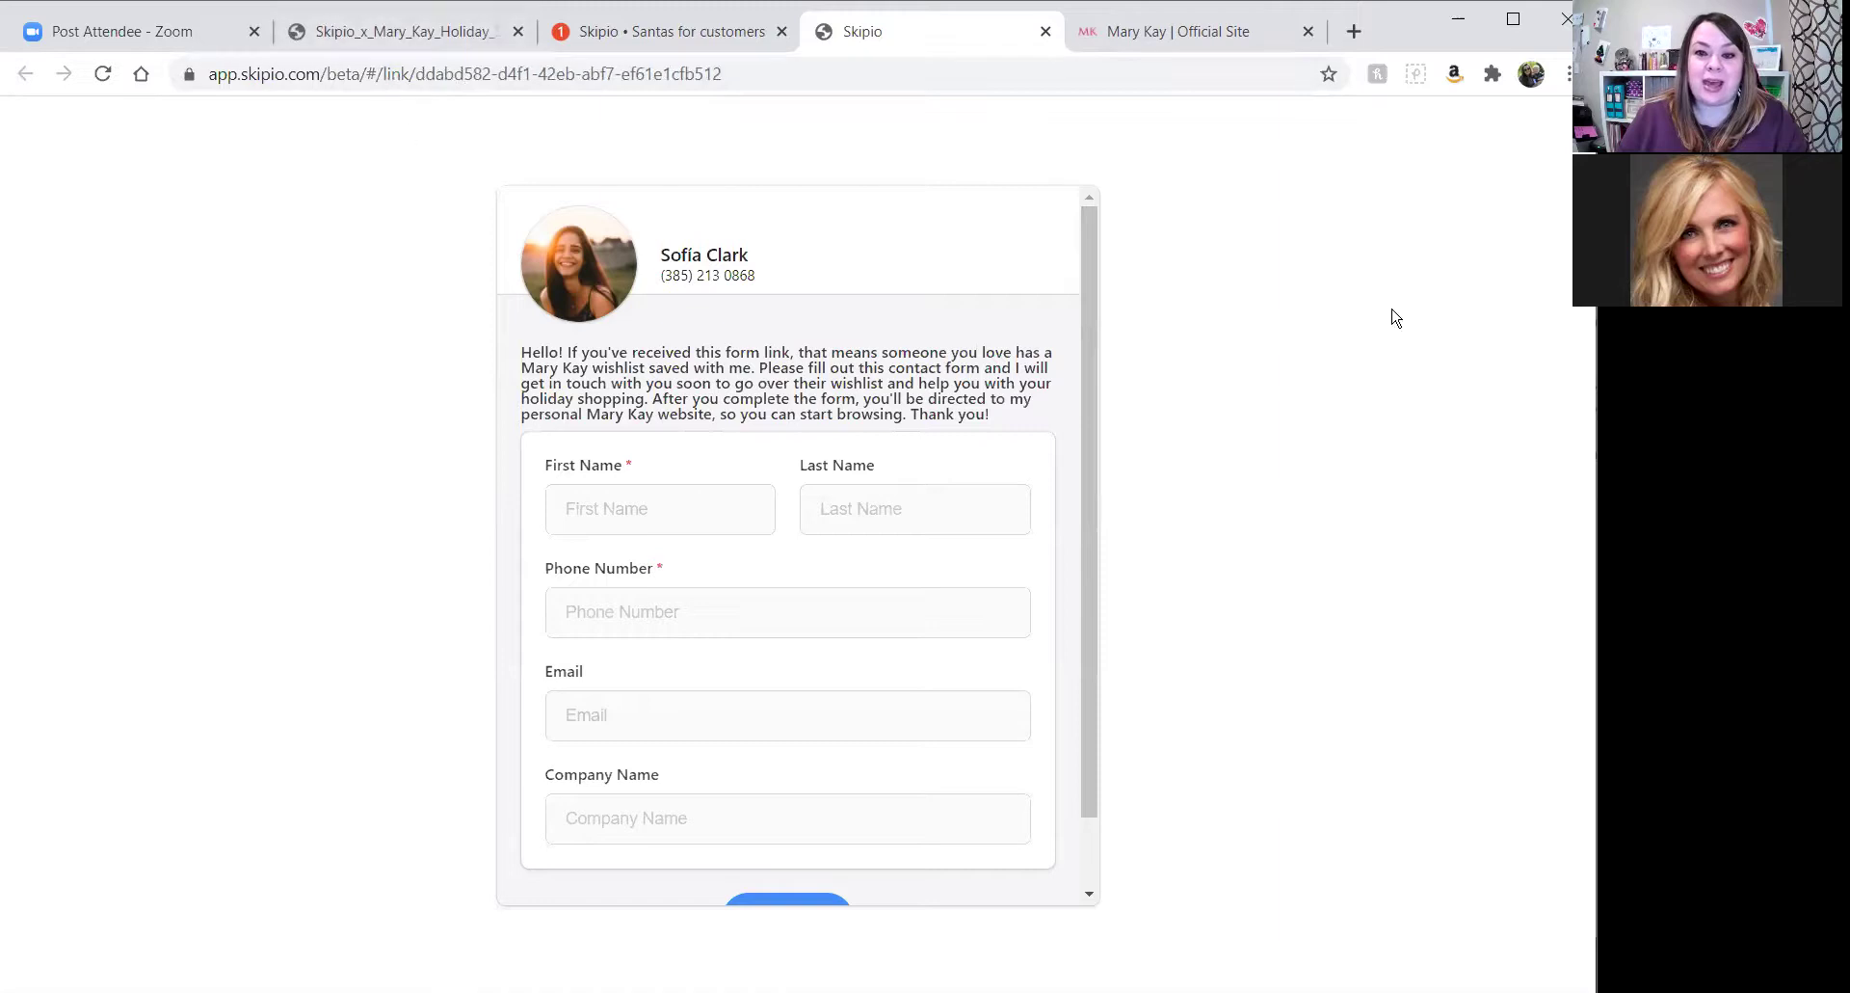
click(718, 32)
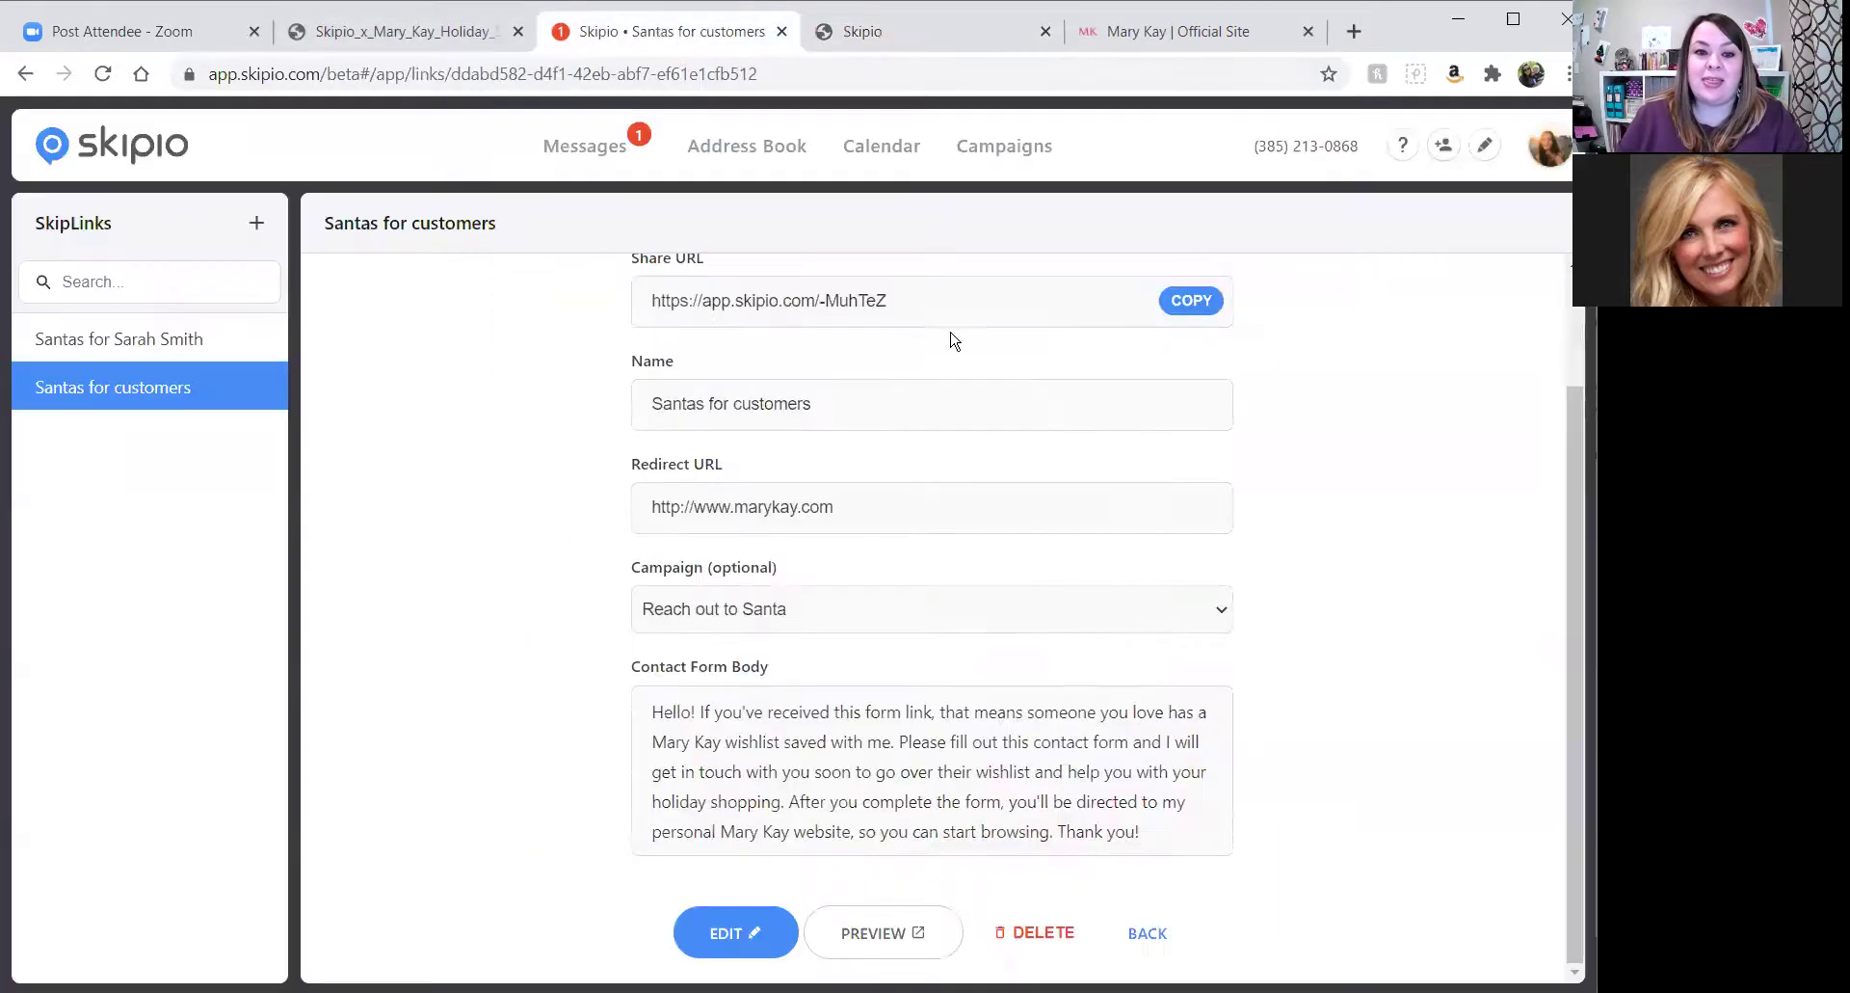
Open the 'Reach out to Santa' campaign to read its Intro message and start a new message
click(1002, 147)
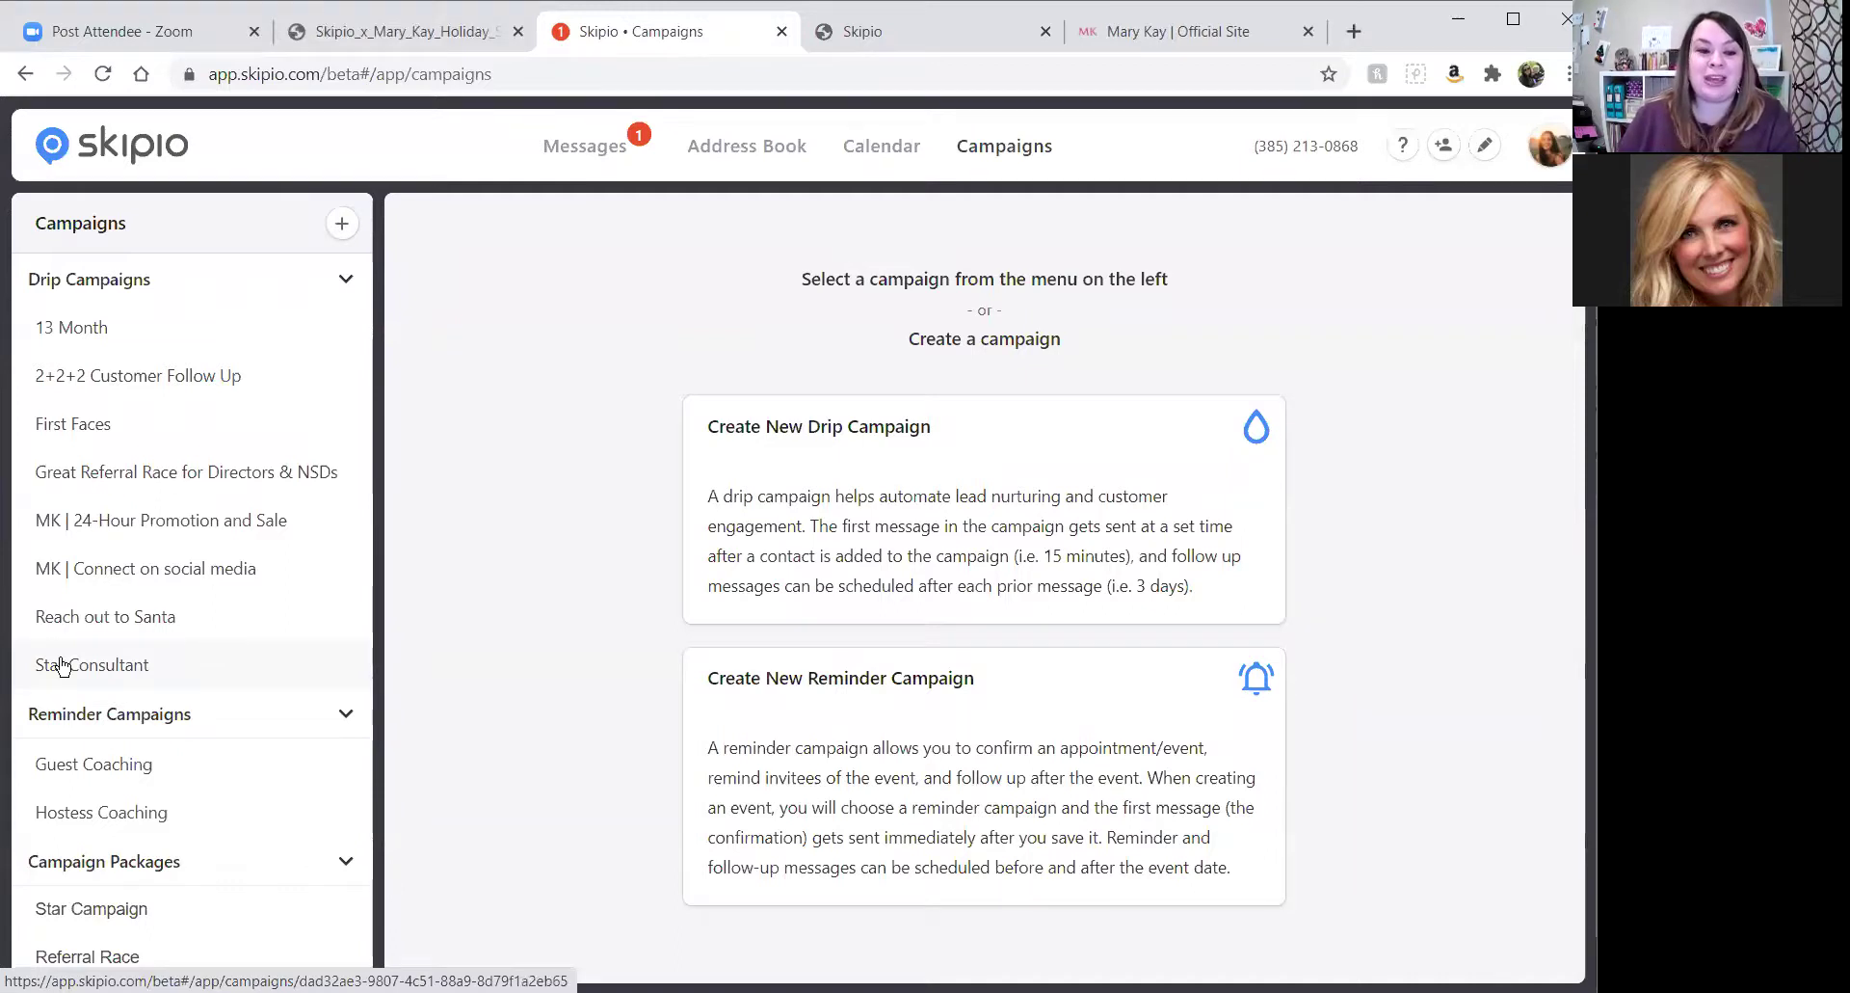
click(145, 624)
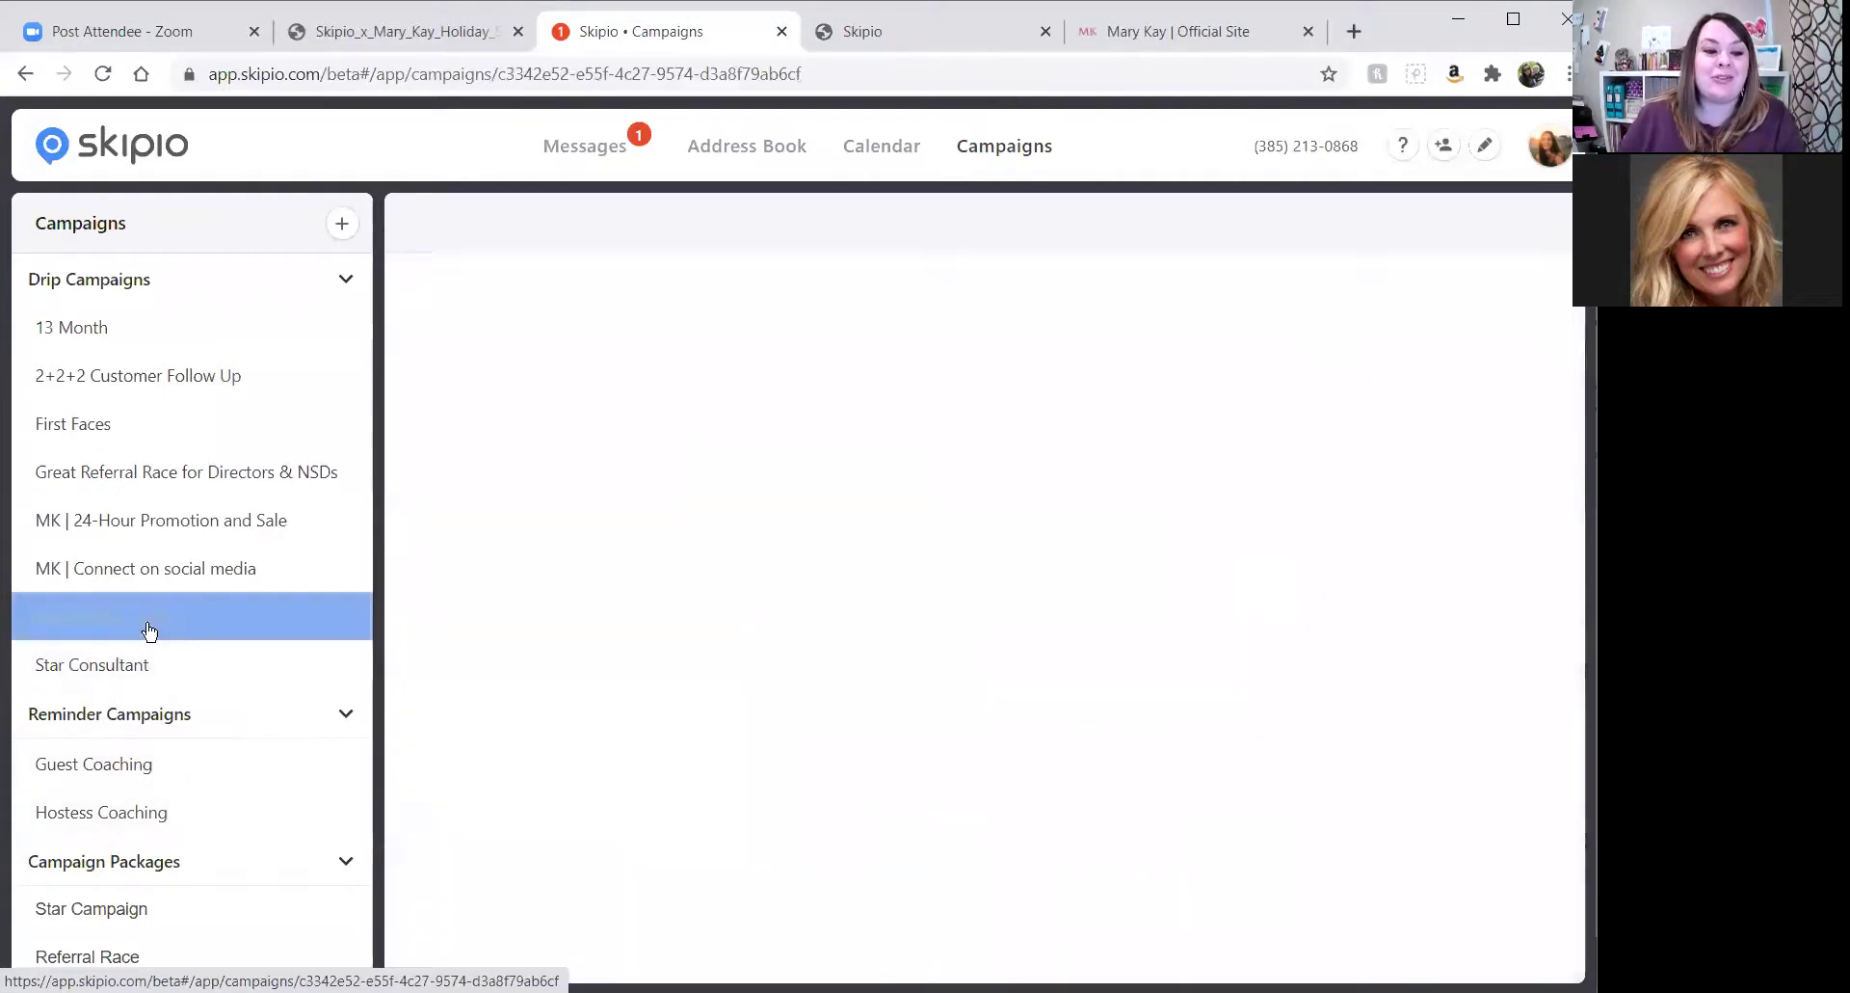
scroll(1065, 609, down, 10)
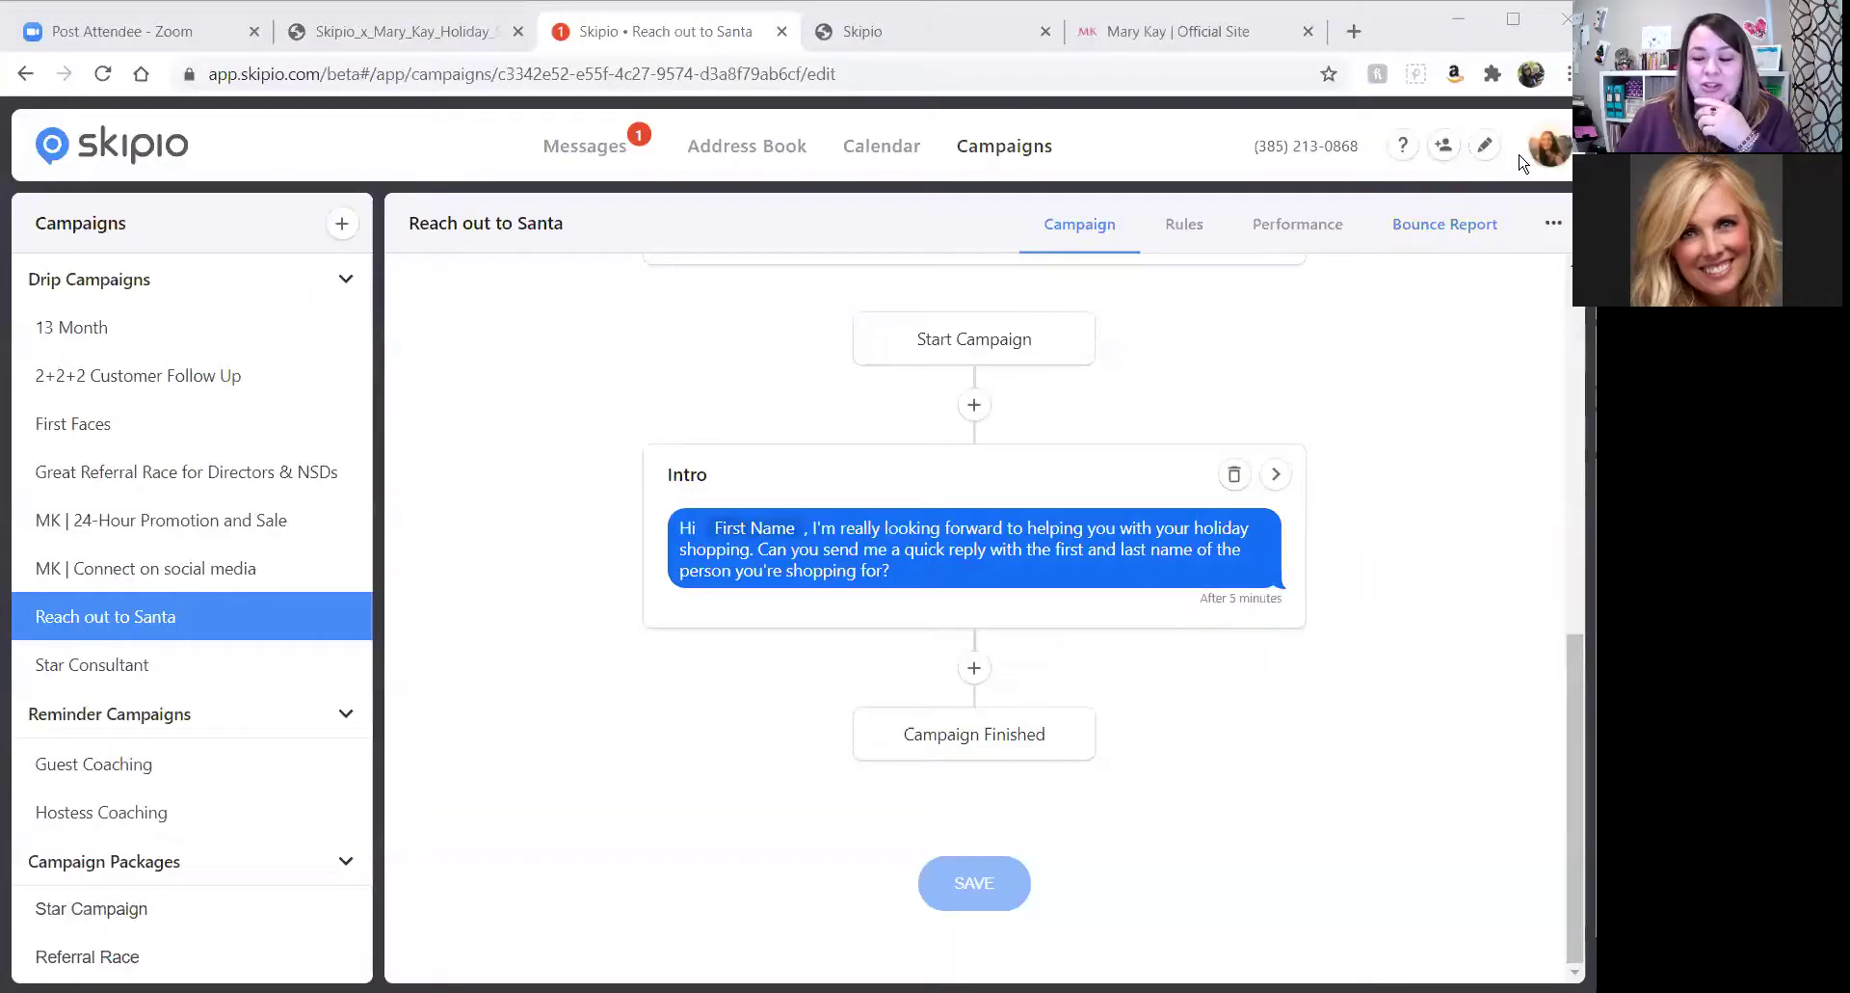
click(1487, 146)
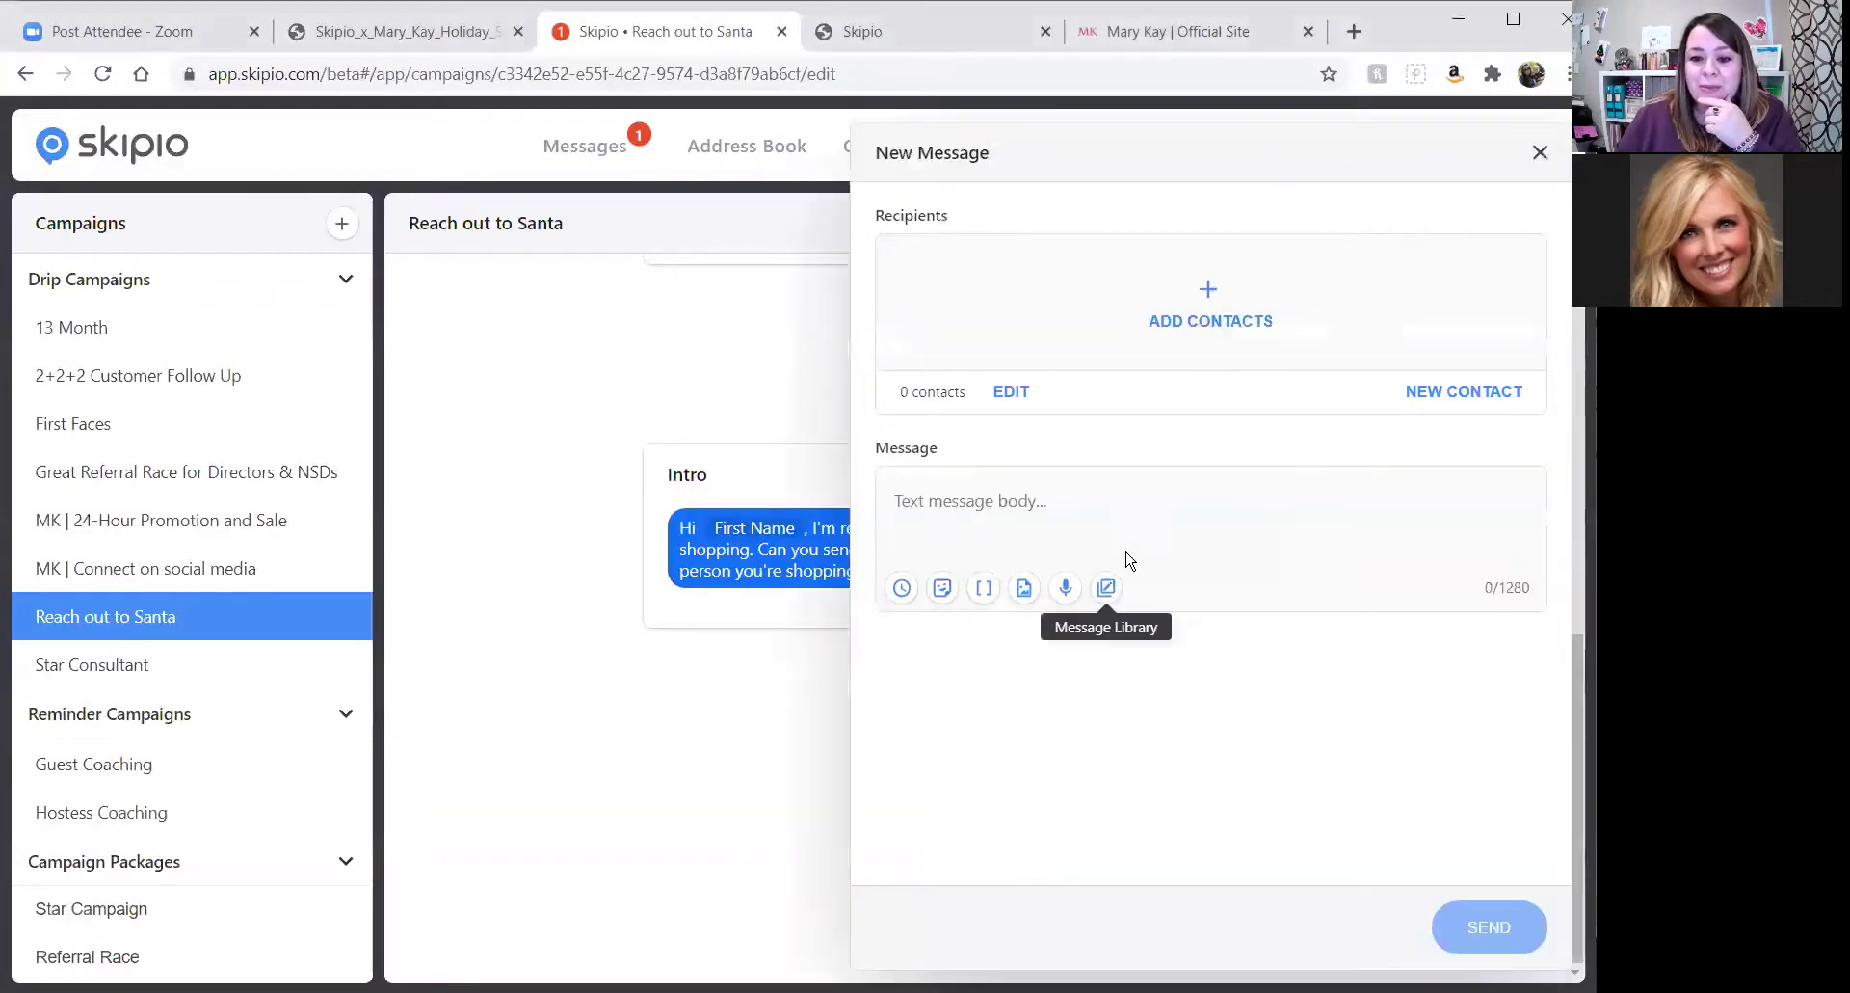
click(1545, 154)
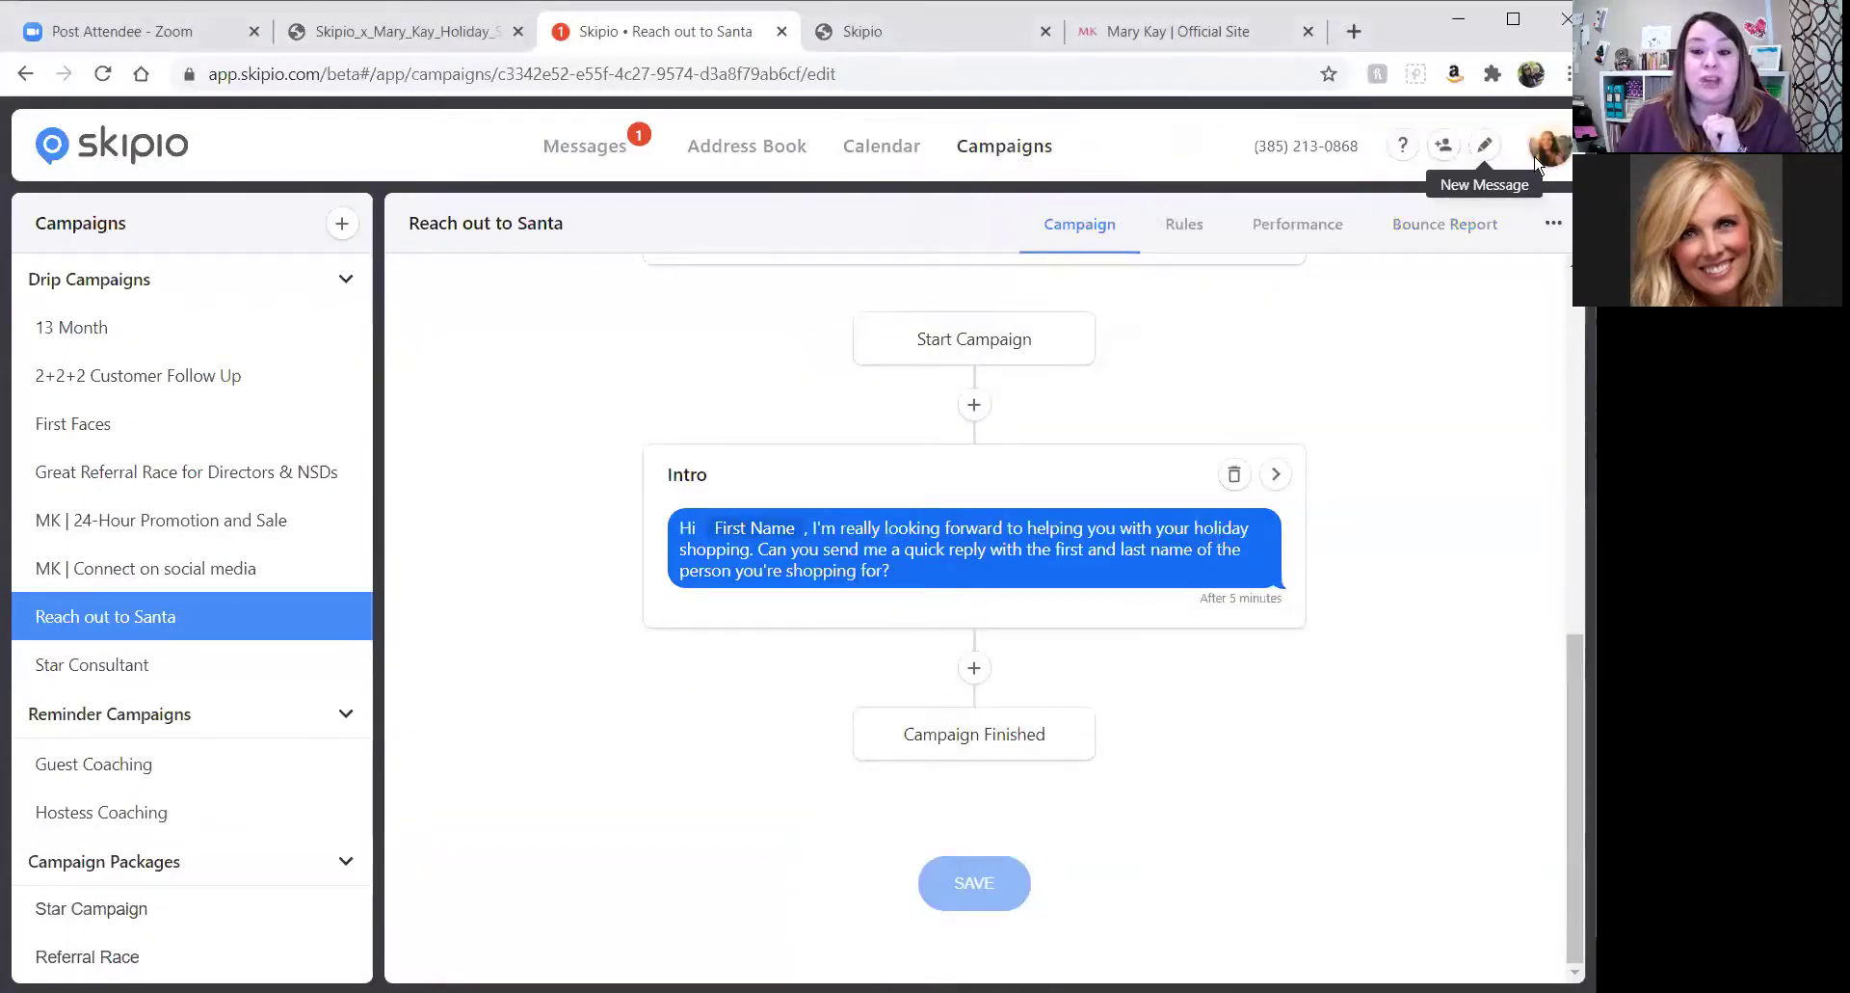
click(1487, 147)
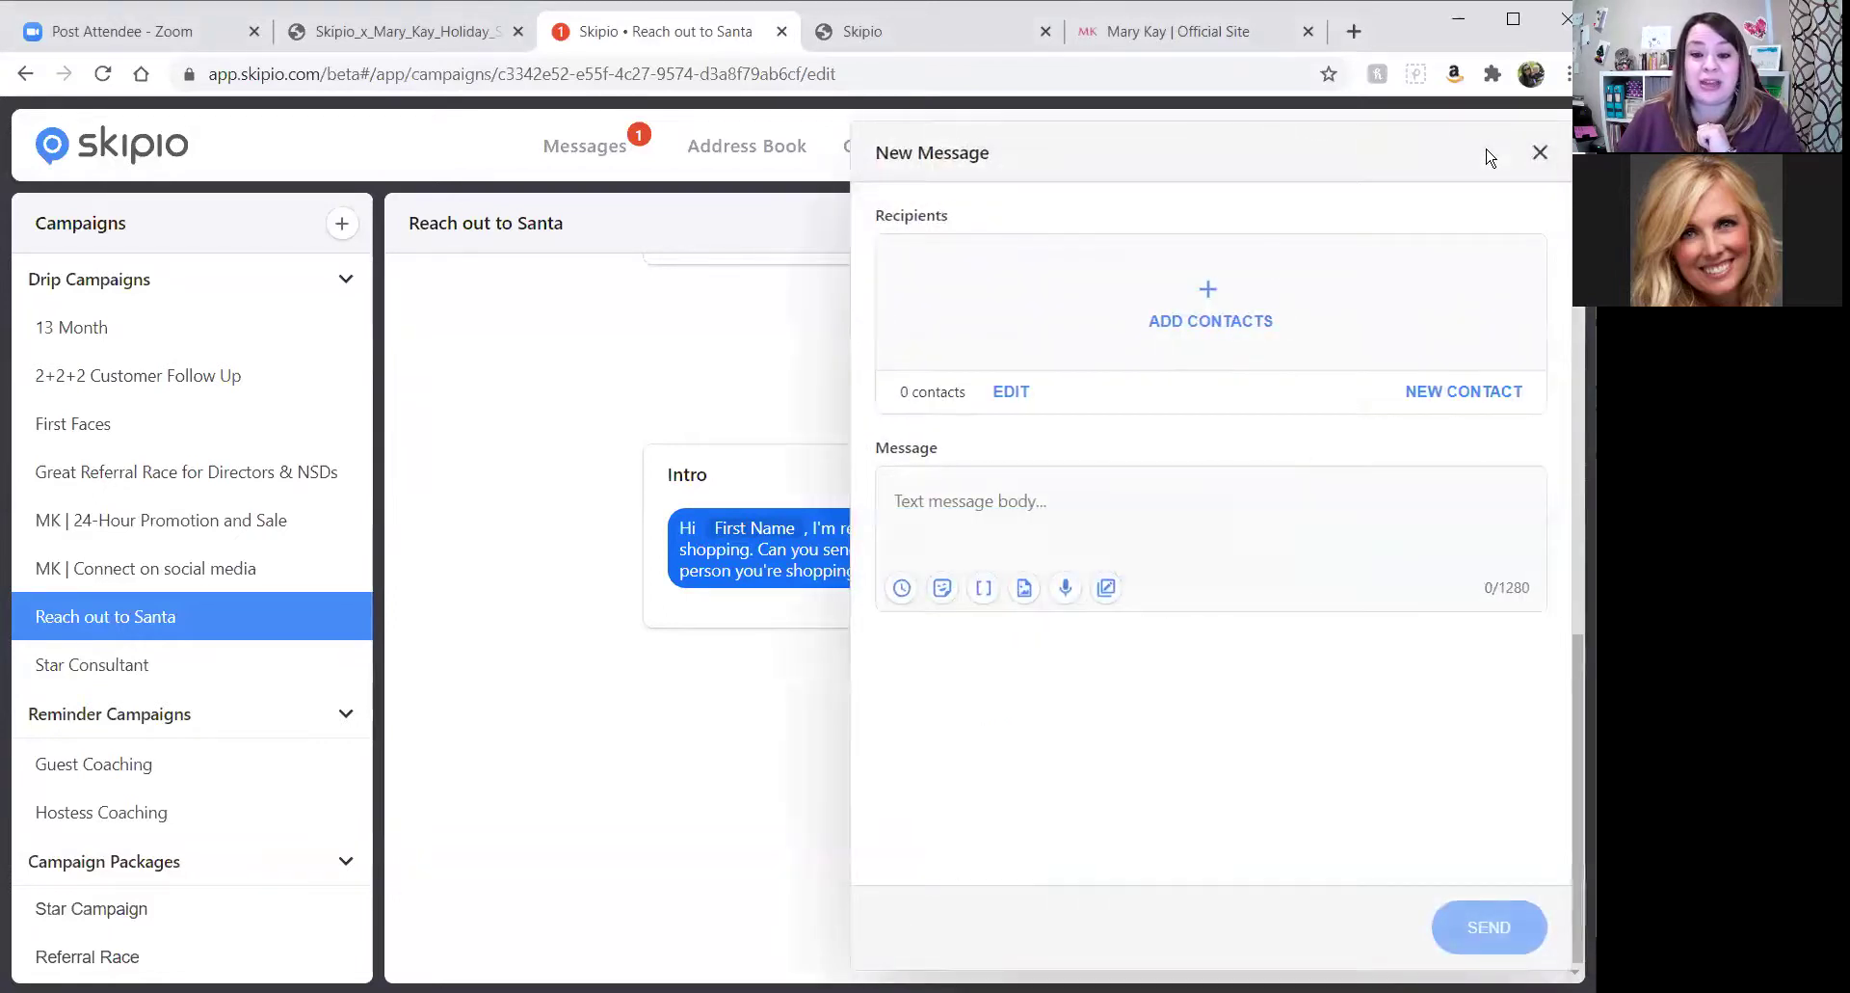
click(1106, 589)
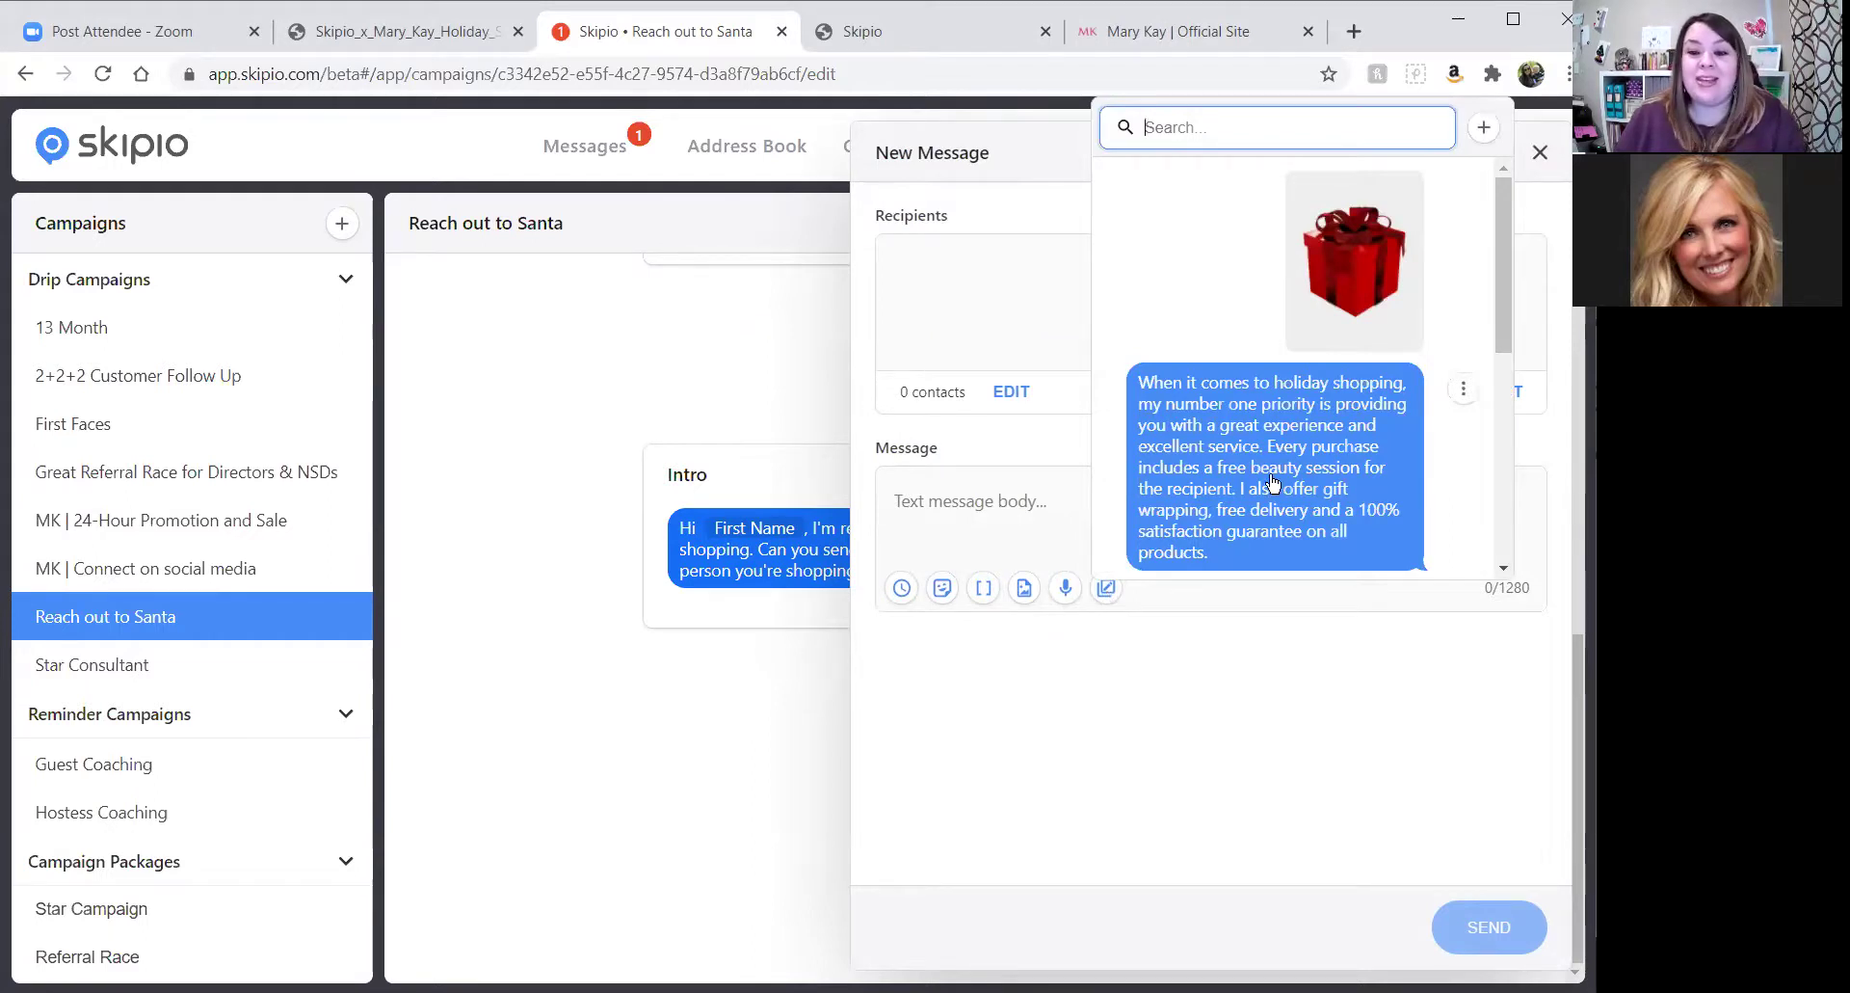
scroll(1349, 371, down, 1)
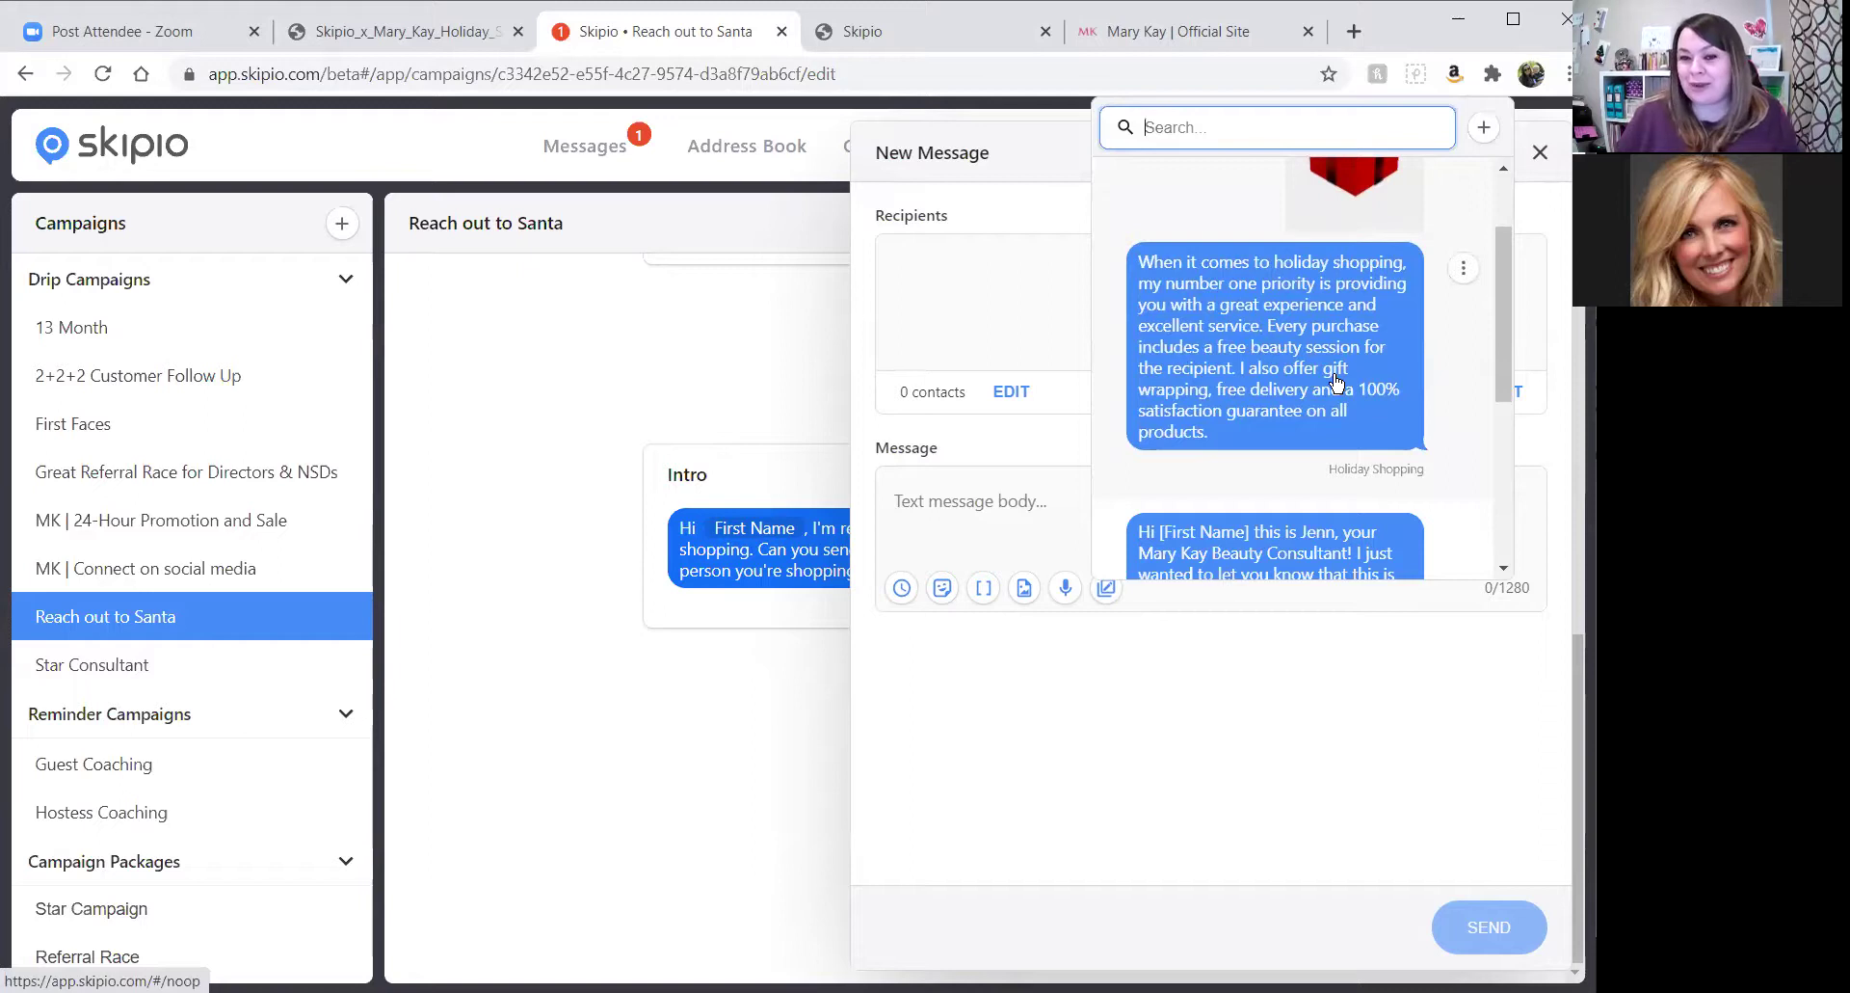
click(1335, 382)
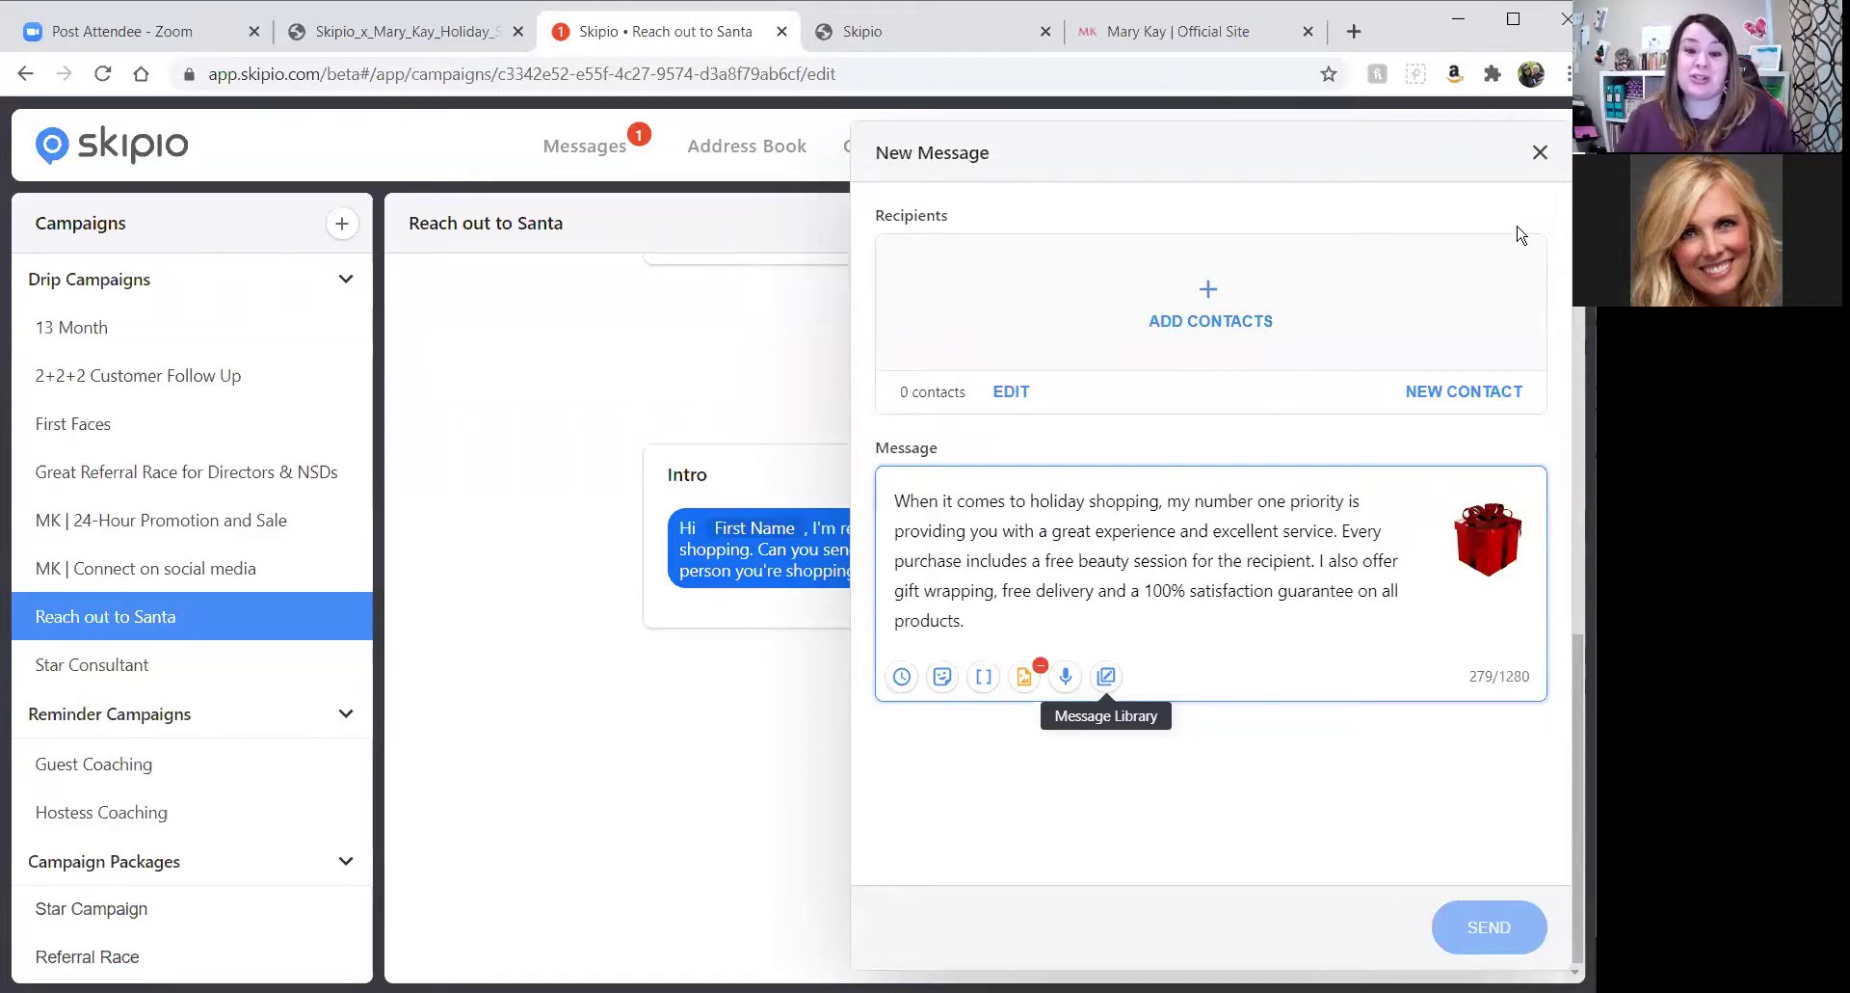
click(1539, 152)
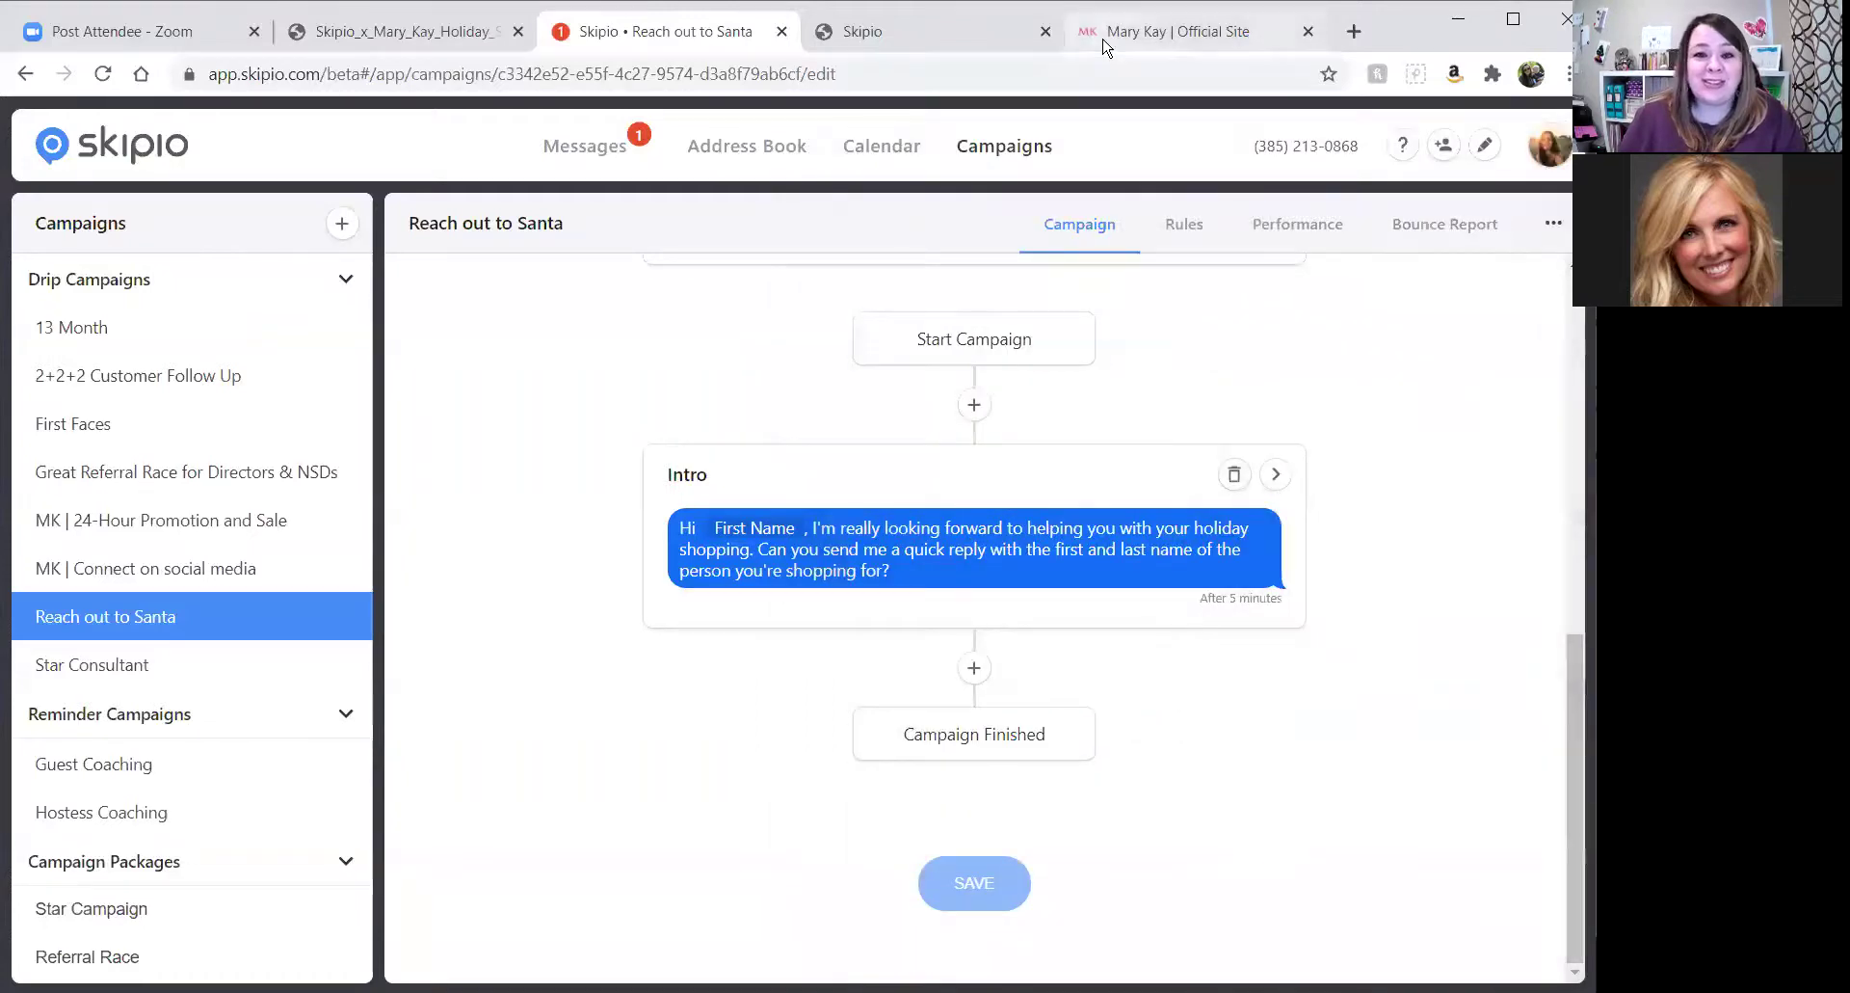